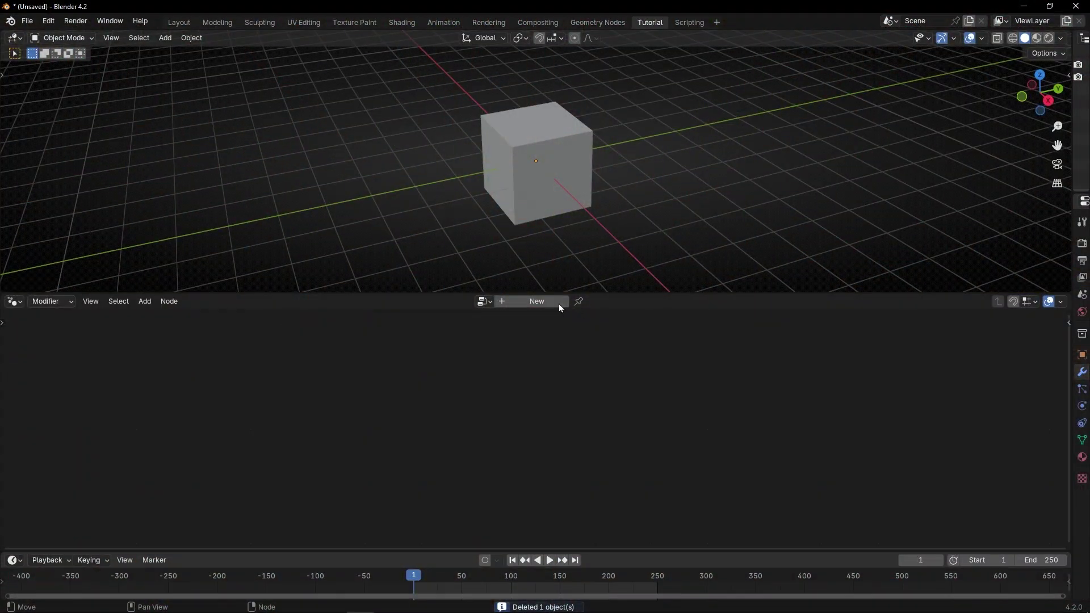
# Create a new Geometry Nodes tree and swap Group Input for a UV Sphere node (32 segments, 16 rings, 1 m).
pyautogui.click(537, 301)
pyautogui.hotkey('ctrl', 'space')
pyautogui.click(371, 363)
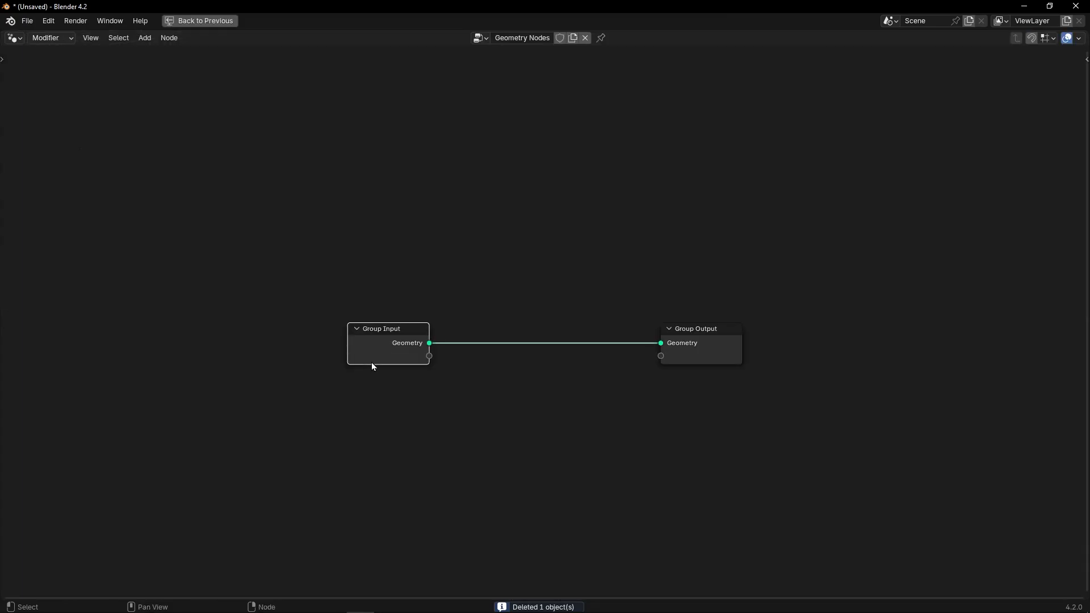
pyautogui.press('x')
pyautogui.hotkey('shift', 'a')
pyautogui.write('uv ph')
pyautogui.press('Return')
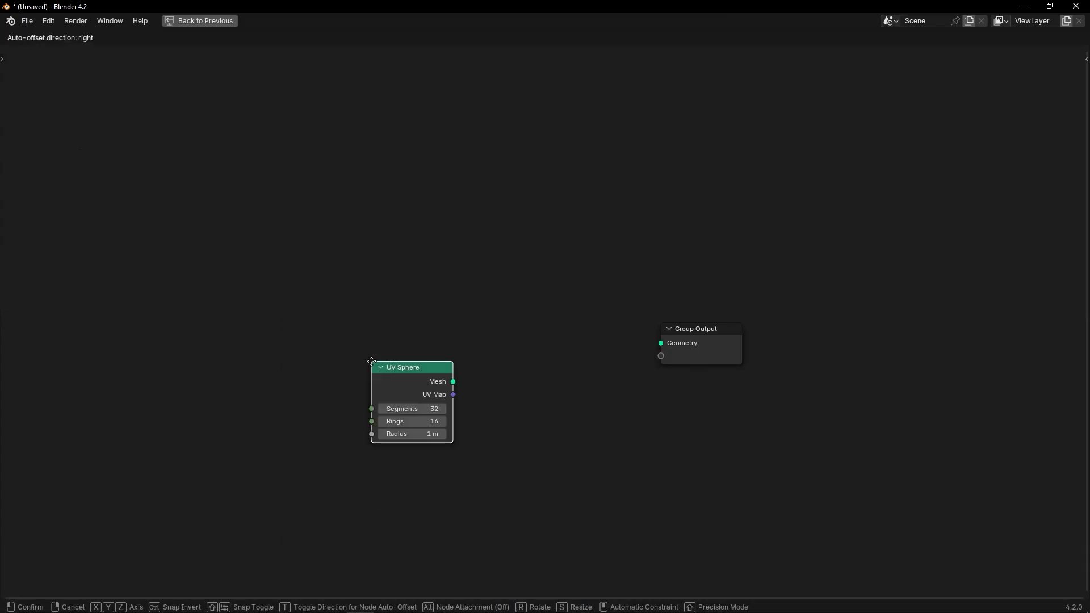
pyautogui.click(225, 286)
pyautogui.scroll(2, 229, 289)
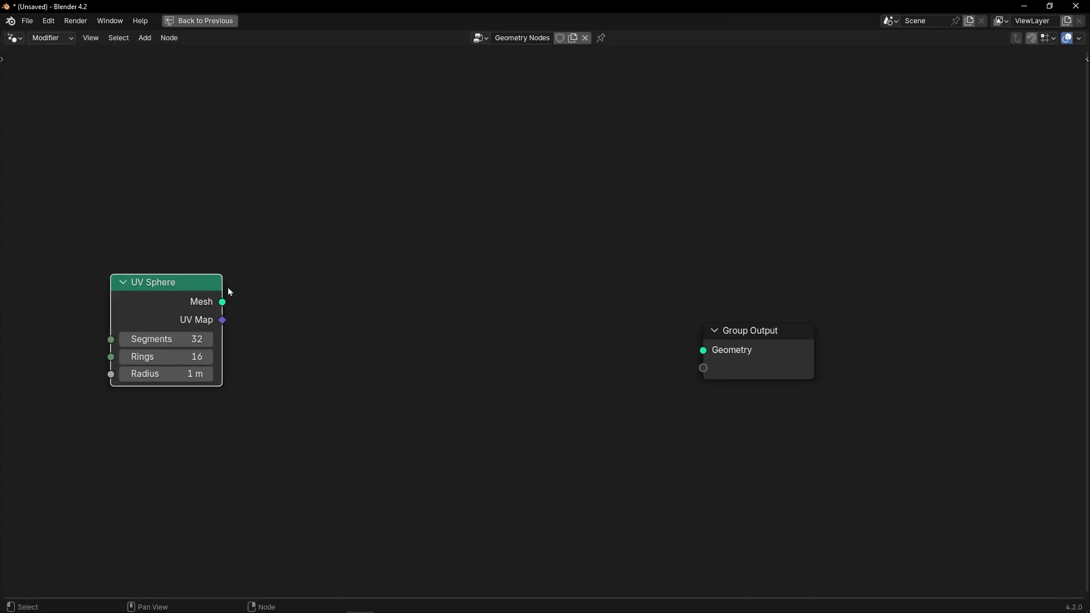
# Add a Distribute Points on Faces node fed by the UV Sphere's Mesh output.
pyautogui.moveTo(307, 287); pyautogui.dragTo(352, 287, button='middle')
pyautogui.moveTo(312, 302); pyautogui.dragTo(375, 276)
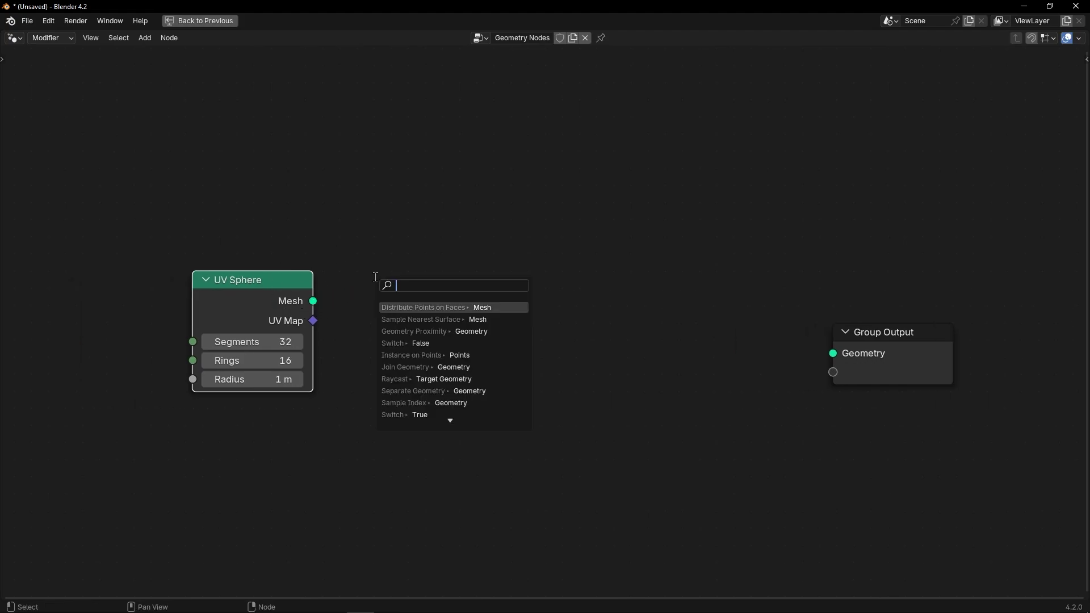
pyautogui.write('distr')
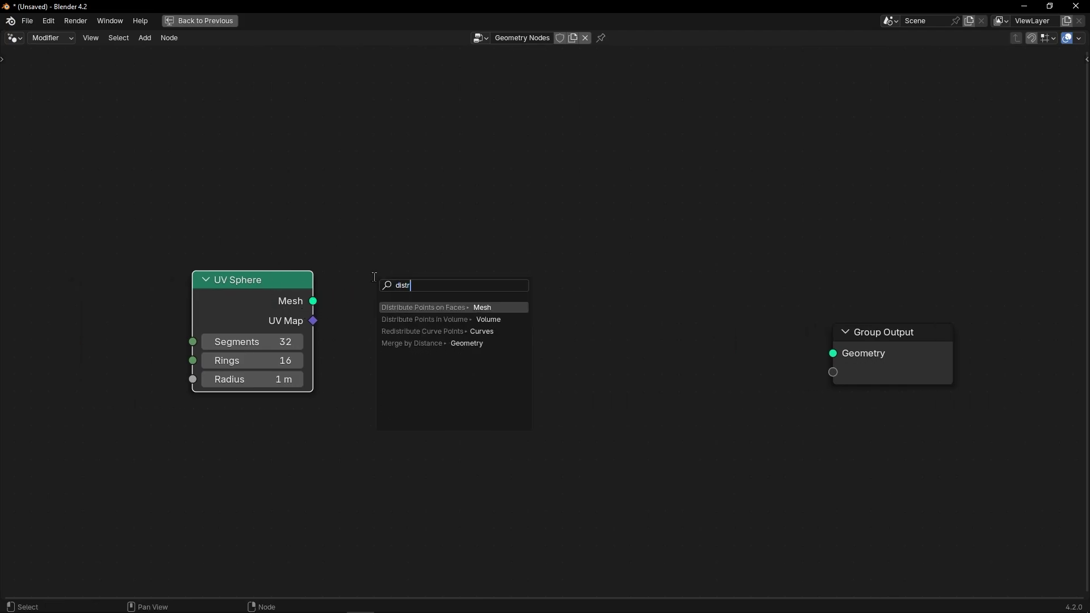
pyautogui.press('Return')
pyautogui.click(374, 276)
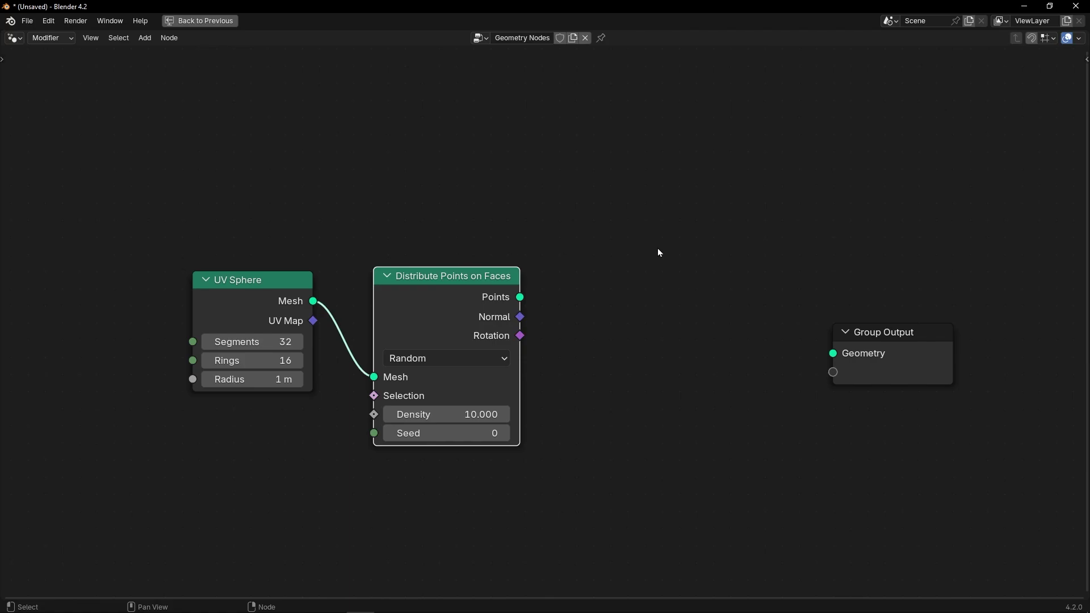
# Add a Simulation Zone and link Points through it to Group Output.
pyautogui.moveTo(658, 251); pyautogui.dragTo(503, 250, button='middle')
pyautogui.moveTo(718, 375); pyautogui.dragTo(864, 369)
pyautogui.hotkey('shift', 'a')
pyautogui.write('simula')
pyautogui.press('Return')
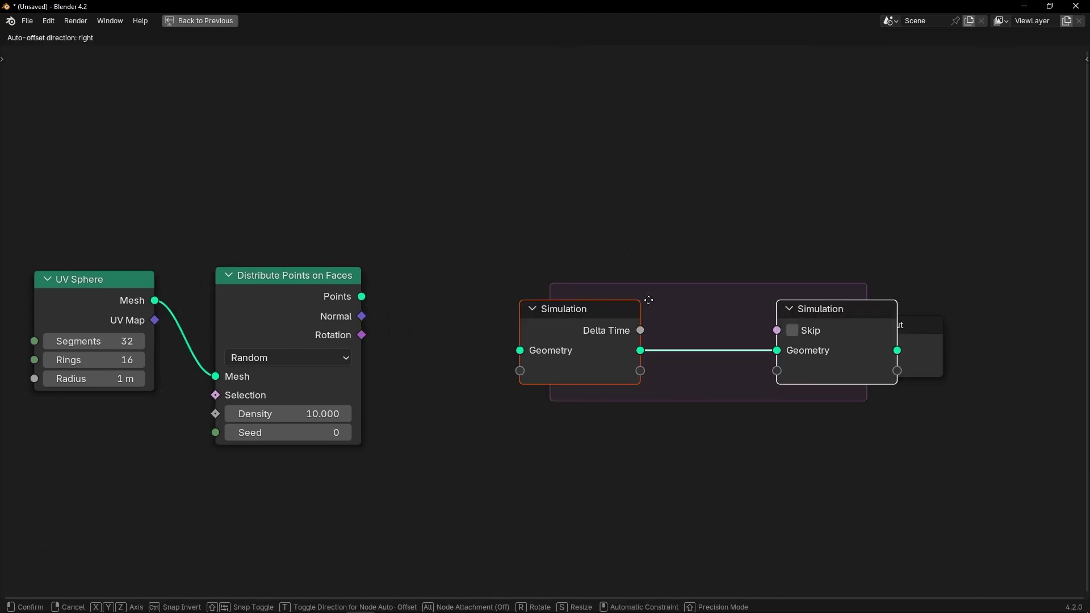
pyautogui.click(474, 222)
pyautogui.keyDown('alt'); pyautogui.moveTo(311, 315); pyautogui.dragTo(404, 257, button='right'); pyautogui.keyUp('alt')
pyautogui.keyDown('alt'); pyautogui.moveTo(667, 281); pyautogui.dragTo(840, 342, button='right'); pyautogui.keyUp('alt')
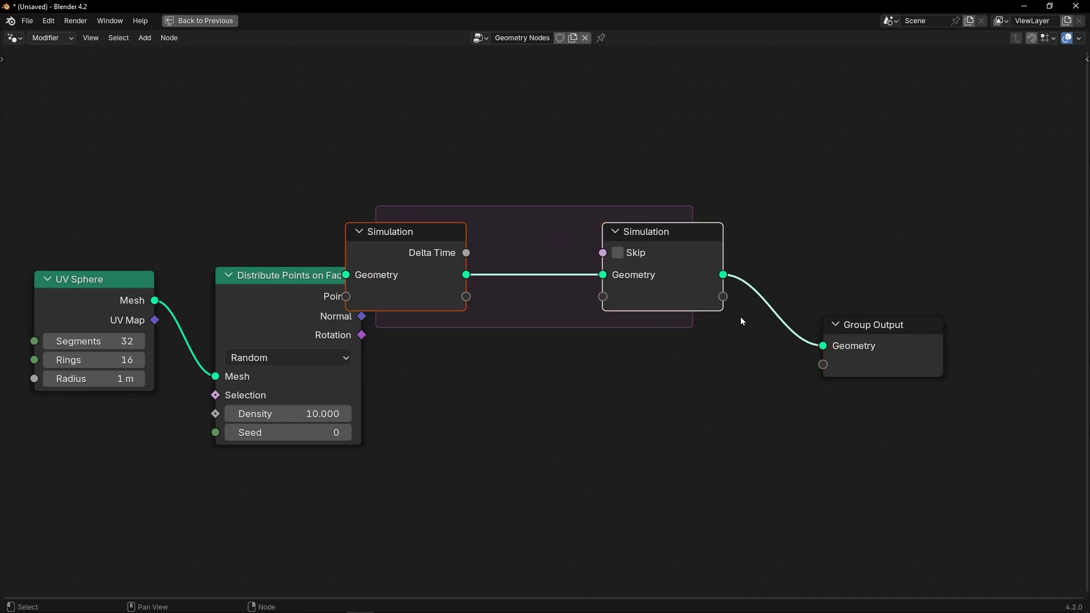
# Shift the simulation zone right and view the resulting sphere of points from the side.
pyautogui.moveTo(361, 188); pyautogui.dragTo(741, 343)
pyautogui.press('g')
pyautogui.click(772, 338)
pyautogui.scroll(-4, 622, 390)
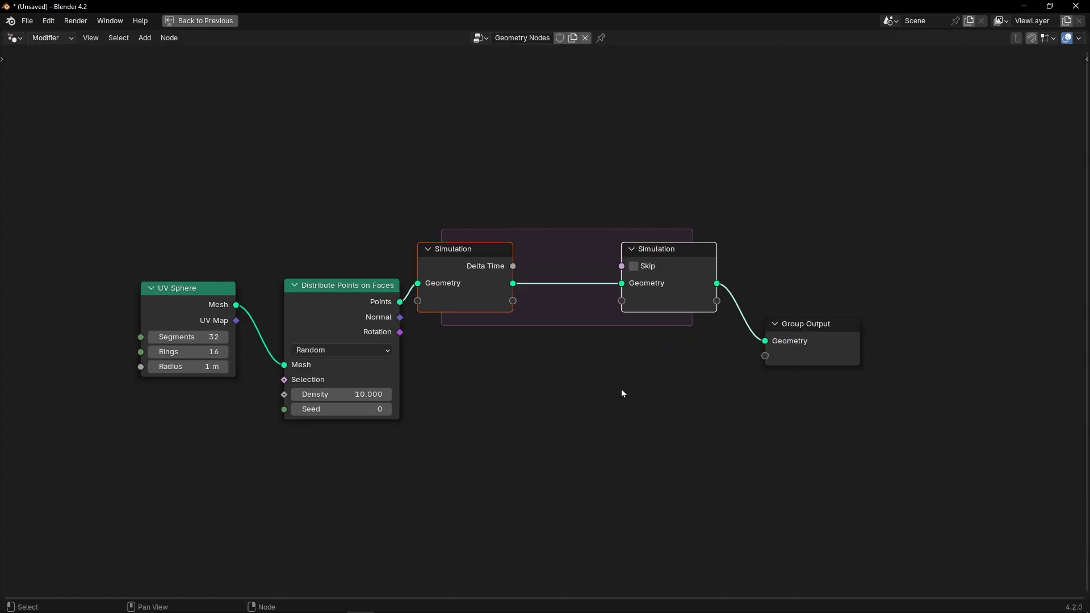
pyautogui.hotkey('ctrl', 'space')
pyautogui.scroll(4, 534, 179)
pyautogui.moveTo(599, 186); pyautogui.dragTo(587, 155, button='middle')
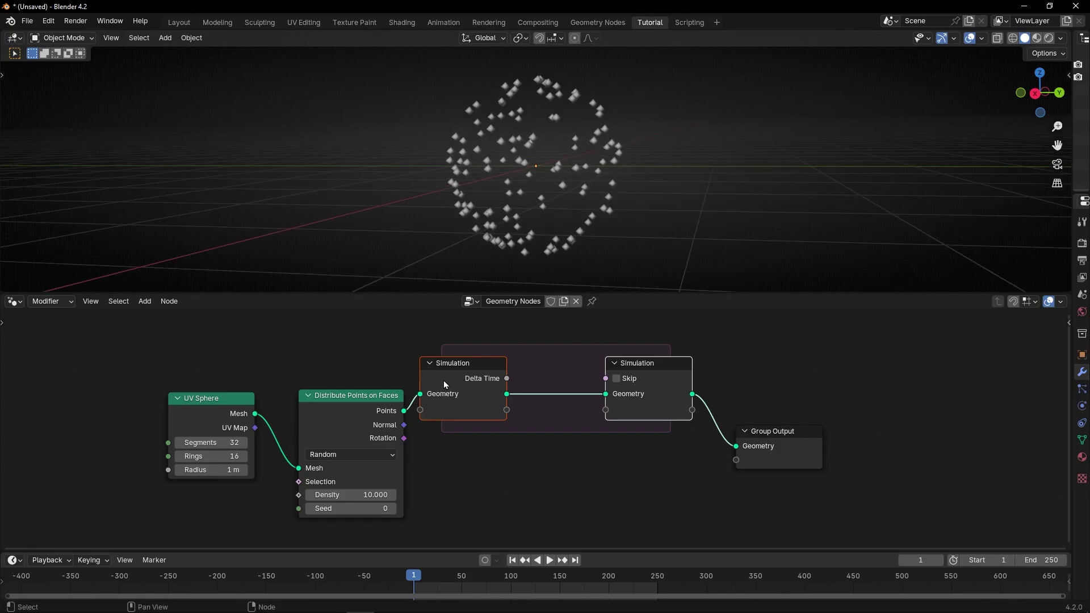
# Move the UV Sphere and Distribute Points nodes further left to make room.
pyautogui.moveTo(203, 401); pyautogui.dragTo(195, 390)
pyautogui.hotkey('ctrl', 'space')
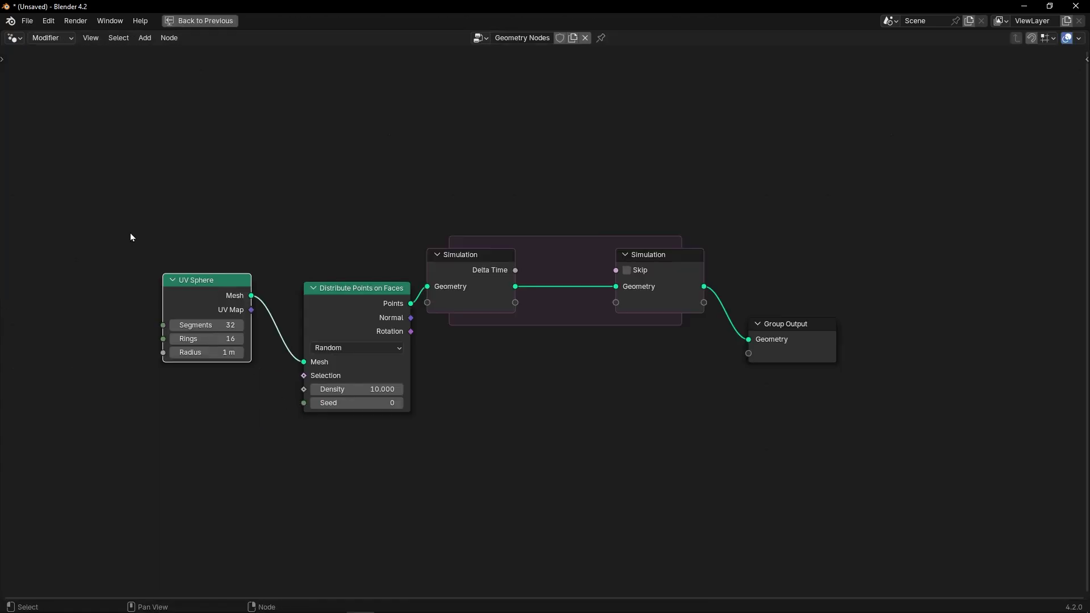
pyautogui.moveTo(130, 234); pyautogui.dragTo(348, 372)
pyautogui.press('g')
pyautogui.click(183, 366)
pyautogui.scroll(2, 431, 375)
# Insert a Vector Store Named Attribute node named 'velocity' before the simulation zone.
pyautogui.hotkey('shift', 'a')
pyautogui.write('store')
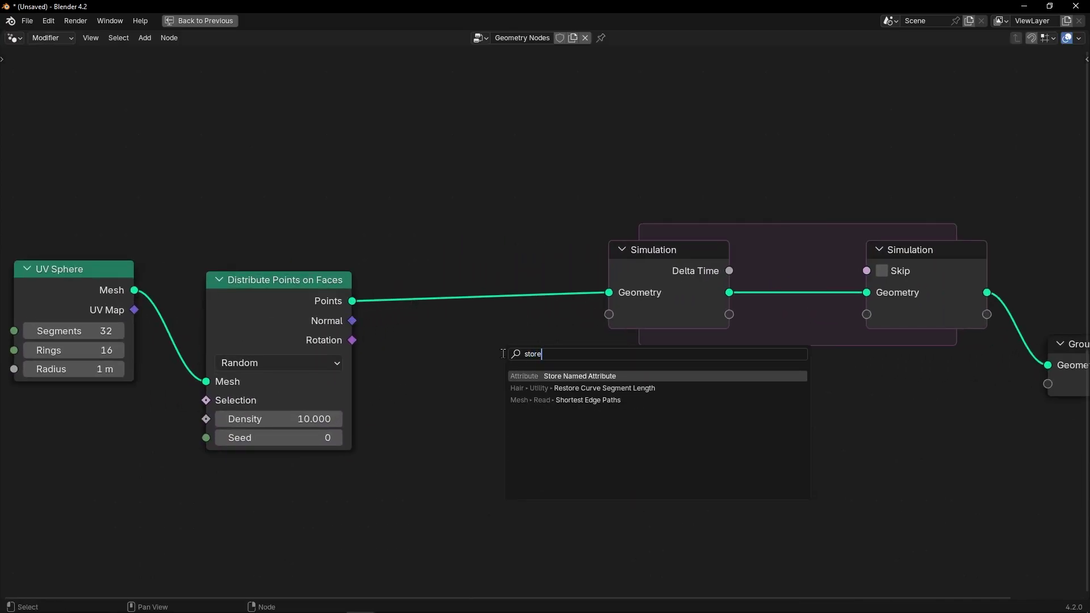
pyautogui.press('Return')
pyautogui.click(489, 229)
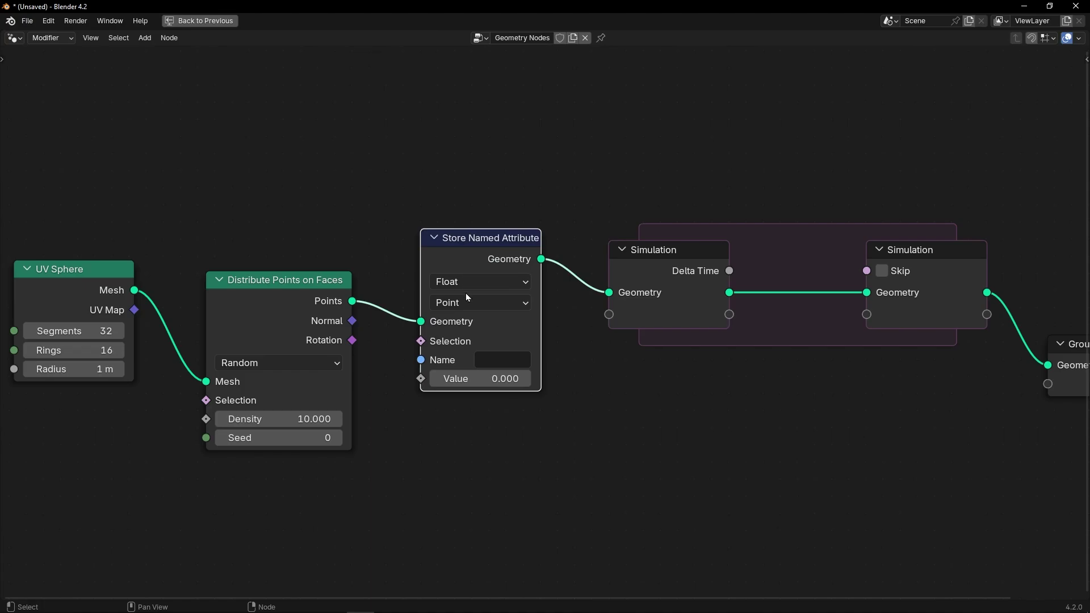
pyautogui.click(470, 284)
pyautogui.click(463, 370)
pyautogui.scroll(2, 474, 372)
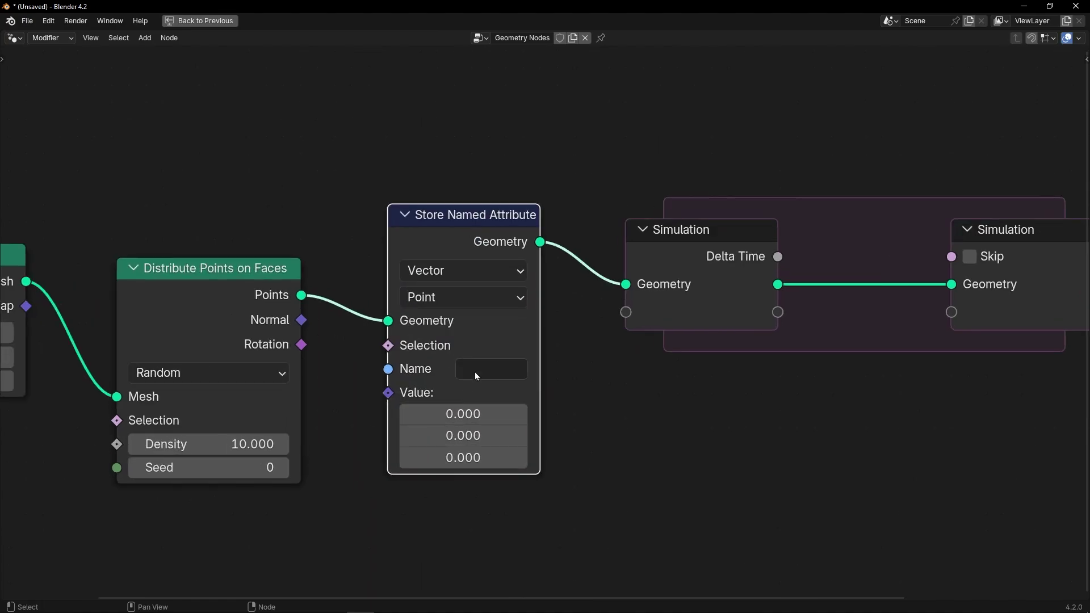
pyautogui.click(477, 370)
pyautogui.write('velocity')
pyautogui.press('Return')
# Feed the point Normal output into the stored velocity Value.
pyautogui.moveTo(495, 226); pyautogui.dragTo(504, 233)
pyautogui.moveTo(76, 215); pyautogui.dragTo(245, 234, button='middle')
pyautogui.moveTo(65, 316)
pyautogui.mouseDown()
pyautogui.moveTo(63, 297)
pyautogui.moveTo(58, 319)
pyautogui.mouseUp()
pyautogui.moveTo(464, 249); pyautogui.dragTo(434, 213, button='middle')
pyautogui.moveTo(441, 303); pyautogui.dragTo(535, 382)
pyautogui.scroll(-3, 535, 382)
# Wrap the Store Named Attribute node in a frame labelled 'Initial Velocity'.
pyautogui.click(632, 250)
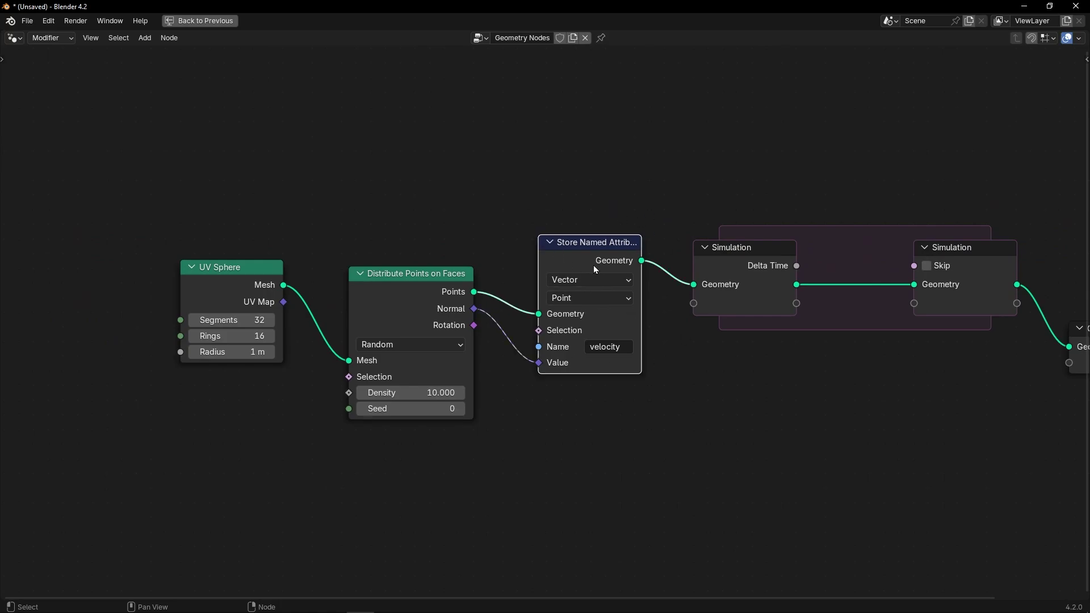
pyautogui.hotkey('ctrl', 'j')
pyautogui.press('F2')
pyautogui.write('Initial Velo')
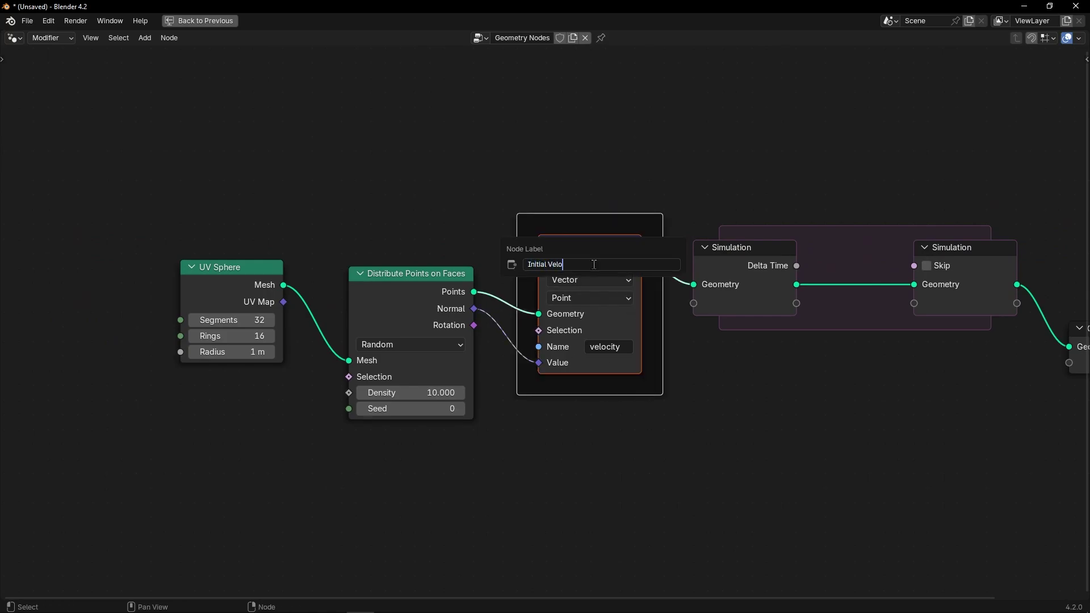
pyautogui.press('Return')
pyautogui.scroll(-4, 681, 335)
pyautogui.moveTo(732, 363); pyautogui.dragTo(515, 372, button='middle')
pyautogui.moveTo(787, 351); pyautogui.dragTo(819, 309)
# Preview playback, then move the simulation output and Group Output right for room.
pyautogui.hotkey('ctrl', 'space')
pyautogui.press('space')
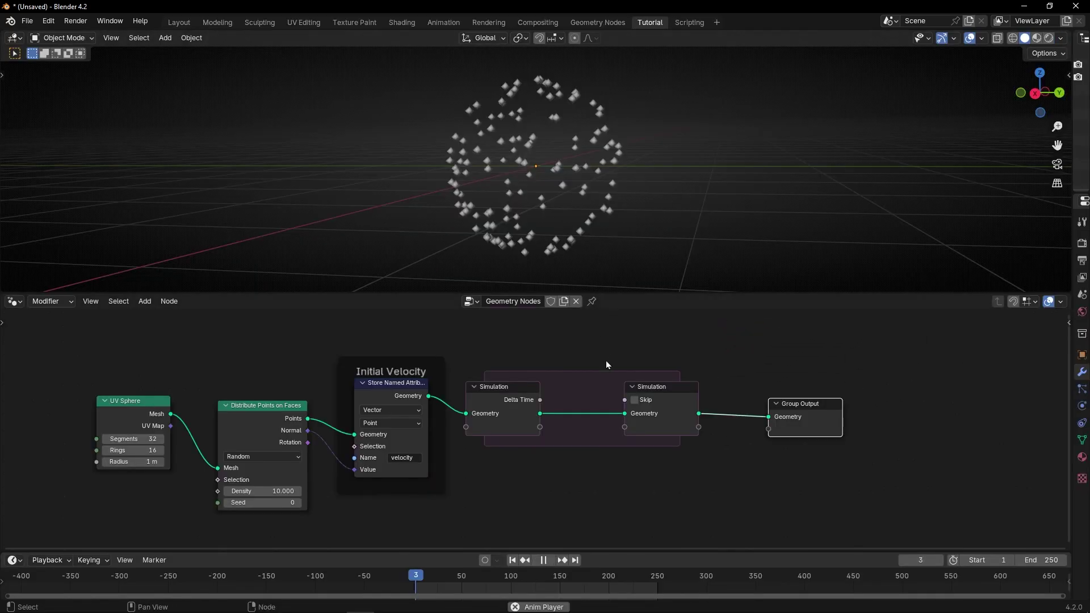
pyautogui.press('space')
pyautogui.scroll(2, 571, 401)
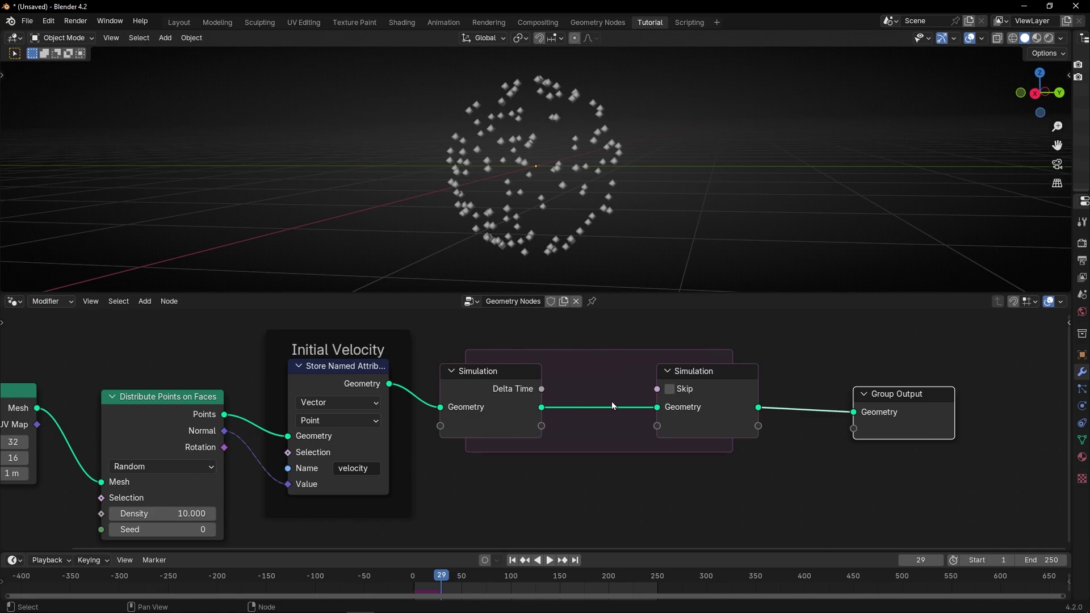
pyautogui.keyDown('ctrl'); pyautogui.hscroll(3, 611, 401); pyautogui.keyUp('ctrl')
pyautogui.moveTo(572, 368); pyautogui.dragTo(819, 475)
pyautogui.moveTo(589, 421); pyautogui.dragTo(774, 415)
# Add a Set Position node inside the simulation zone.
pyautogui.hotkey('shift', 'a')
pyautogui.write('set')
pyautogui.press('Down')
pyautogui.press('Return')
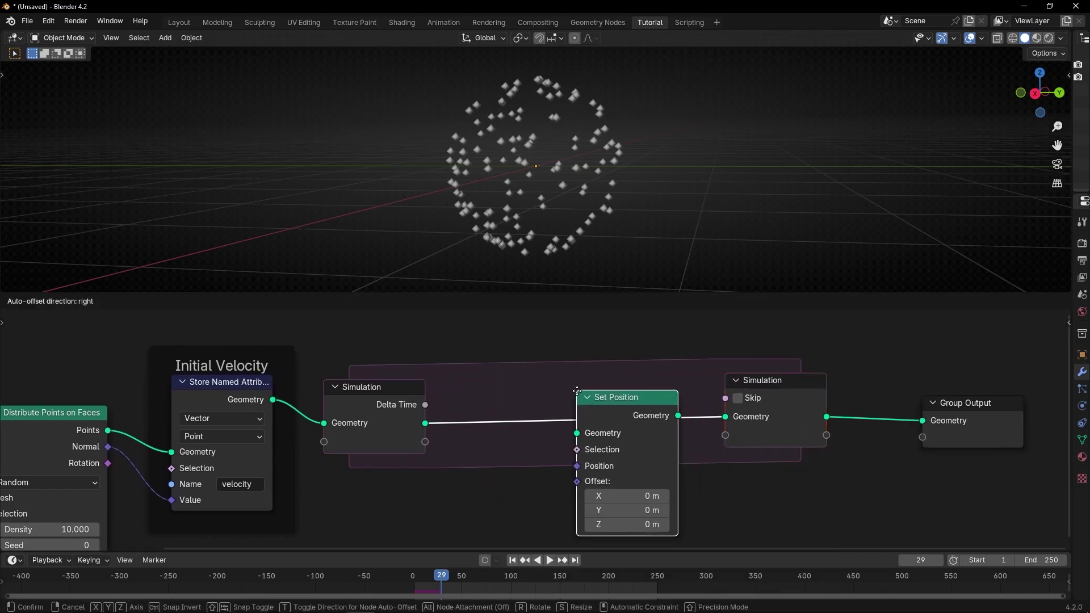
pyautogui.click(578, 392)
pyautogui.keyDown('shift'); pyautogui.scroll(-5, 416, 480); pyautogui.keyUp('shift')
# Connect a Named Attribute reading 'velocity' into Set Position's Offset.
pyautogui.hotkey('shift', 'a')
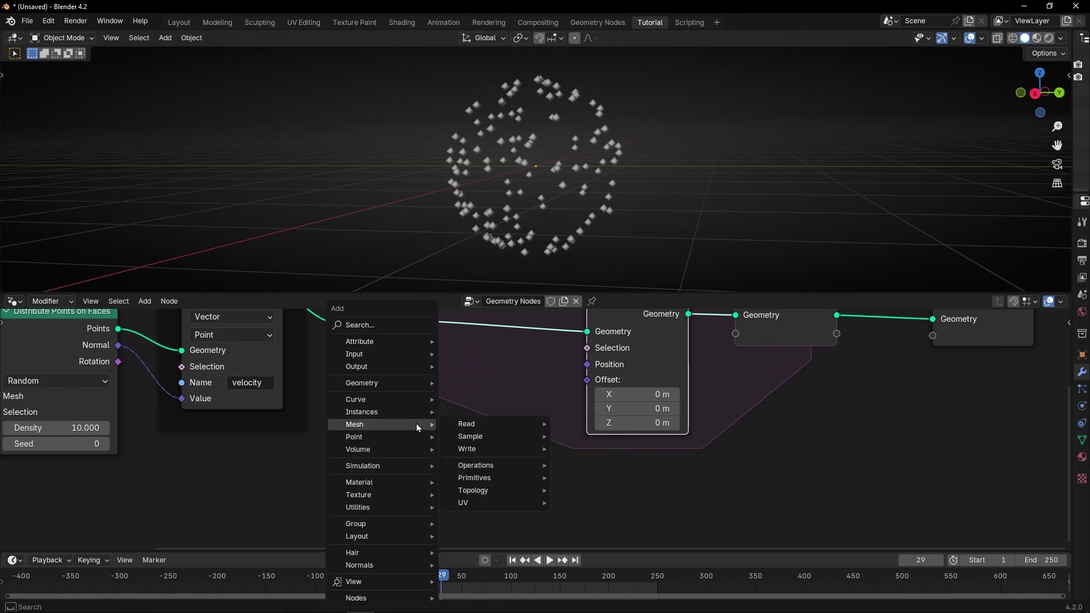
pyautogui.write('named')
pyautogui.press('Return')
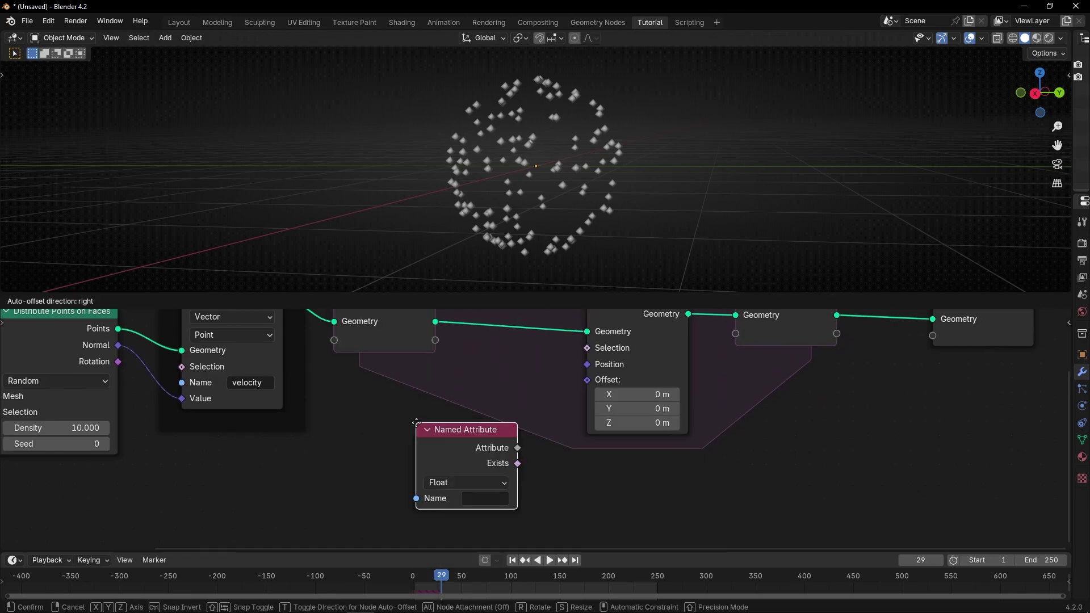
pyautogui.click(417, 424)
pyautogui.hotkey('ctrl', 'c')
pyautogui.hotkey('ctrl', 'v')
pyautogui.moveTo(518, 449); pyautogui.dragTo(587, 380)
pyautogui.moveTo(469, 435); pyautogui.dragTo(646, 427)
pyautogui.scroll(-1, 647, 432)
pyautogui.scroll(-2, 646, 432)
pyautogui.moveTo(537, 422); pyautogui.dragTo(522, 457, button='middle')
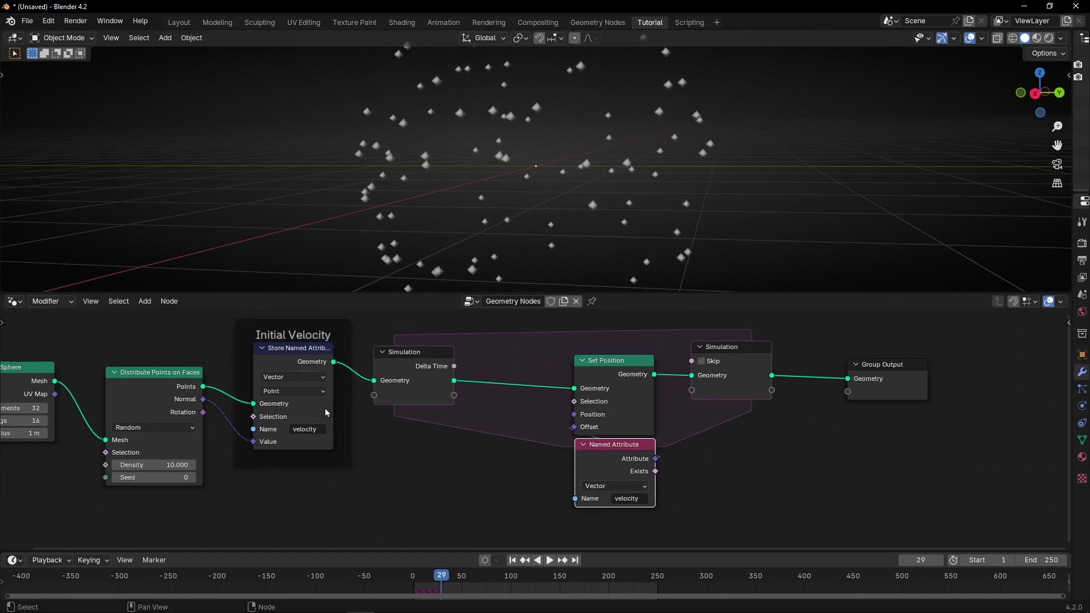
# Play the animation from frame 1 to watch the points burst outward, then rewind.
pyautogui.click(511, 560)
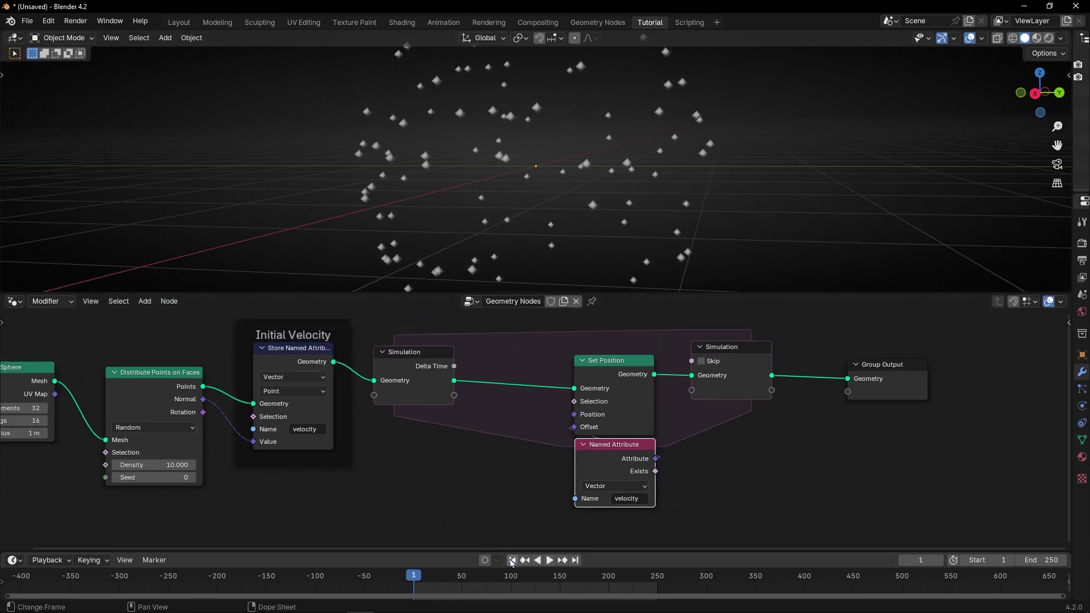
pyautogui.press('space')
pyautogui.moveTo(519, 224)
pyautogui.mouseDown(button='middle')
pyautogui.moveTo(622, 221)
pyautogui.moveTo(525, 223)
pyautogui.mouseUp(button='middle')
pyautogui.press('space')
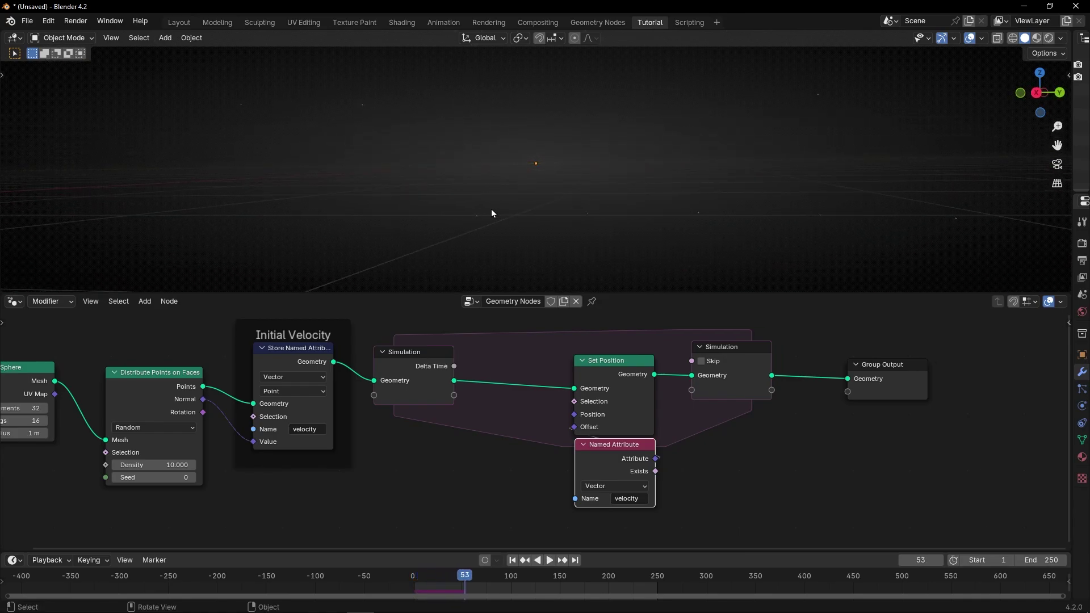
pyautogui.press('space')
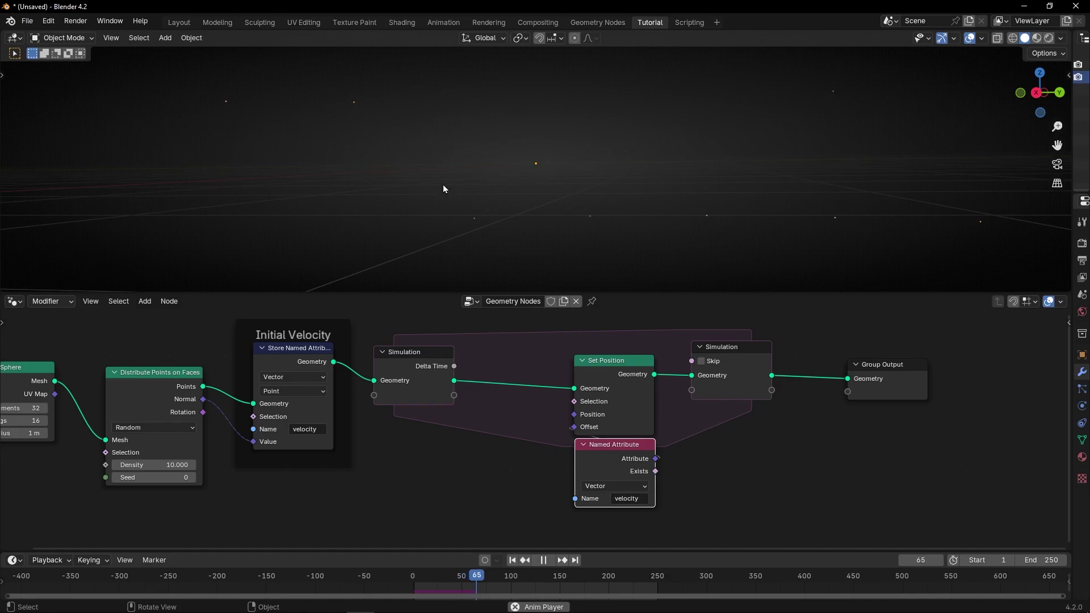
pyautogui.press('space')
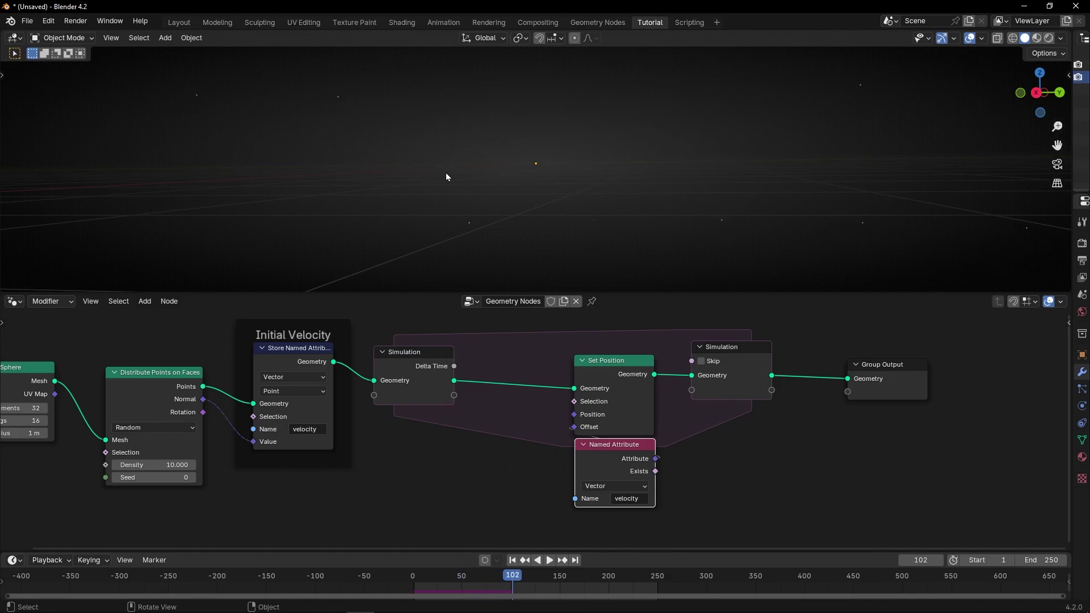
pyautogui.scroll(-3, 466, 405)
pyautogui.moveTo(743, 411); pyautogui.dragTo(511, 404, button='middle')
pyautogui.click(513, 561)
pyautogui.moveTo(606, 378); pyautogui.dragTo(758, 380)
# Instance 0.1 m UV spheres on the points and switch the viewport to Material Preview.
pyautogui.hotkey('shift', 'a')
pyautogui.write('instance')
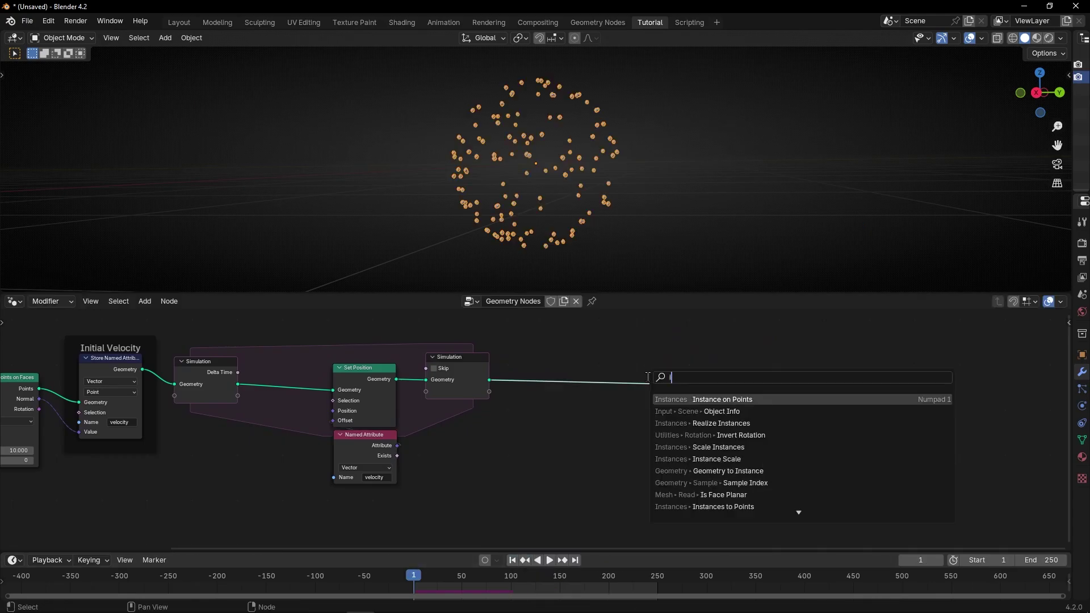
pyautogui.press('Return')
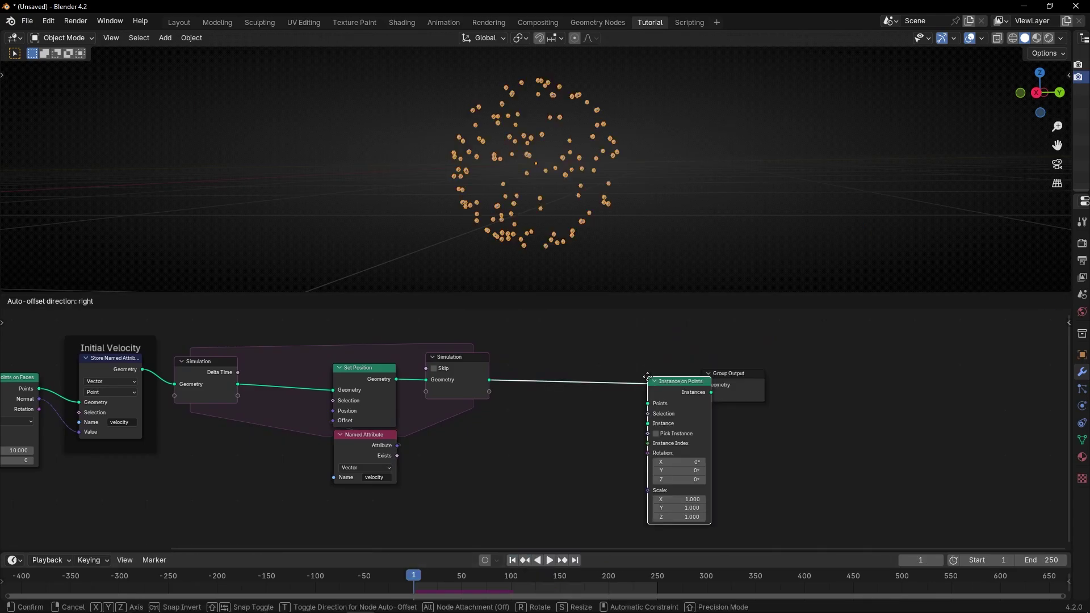
pyautogui.click(647, 376)
pyautogui.scroll(2, 591, 413)
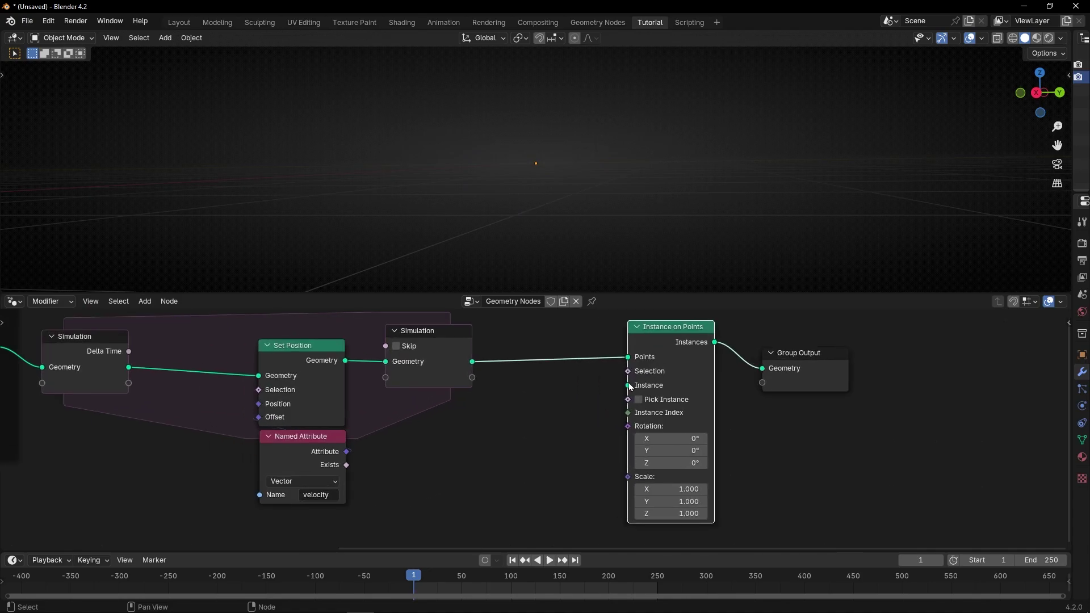
pyautogui.moveTo(628, 385); pyautogui.dragTo(609, 391)
pyautogui.press('Return')
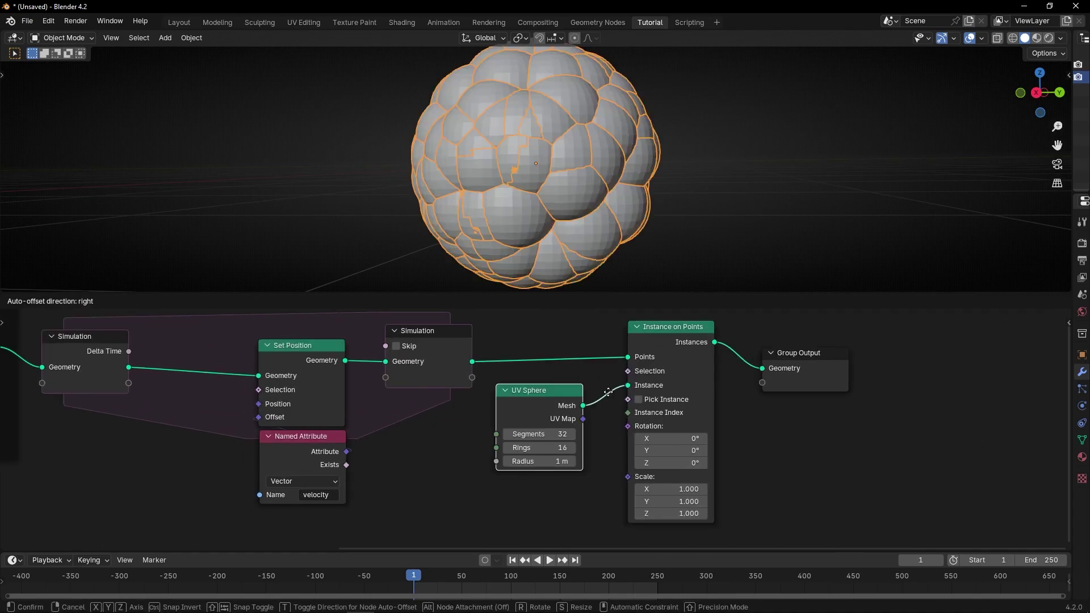
pyautogui.click(608, 391)
pyautogui.moveTo(539, 461); pyautogui.dragTo(508, 461)
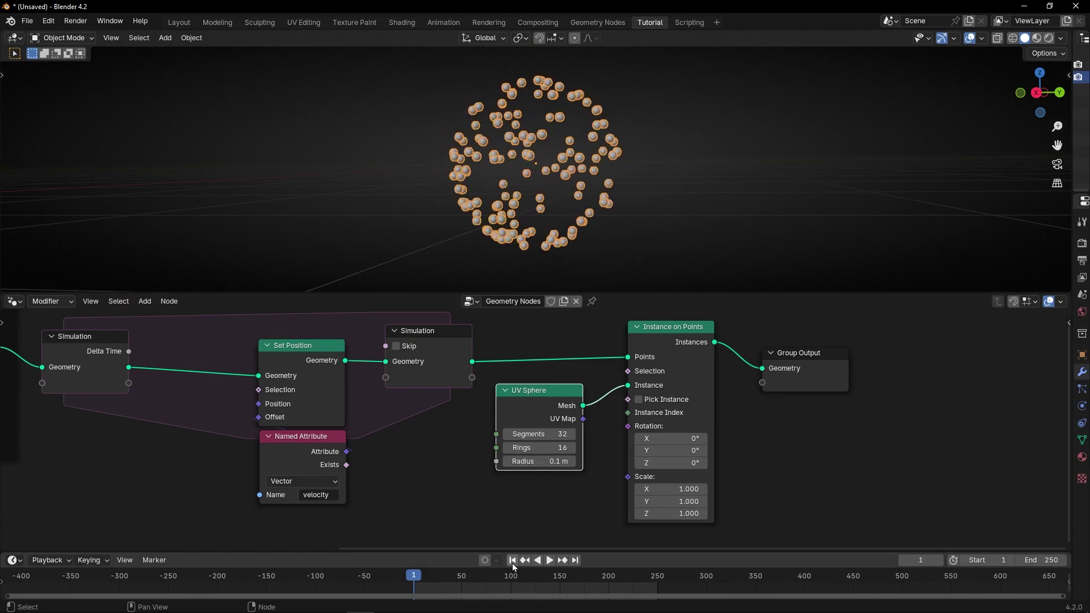
pyautogui.click(656, 194)
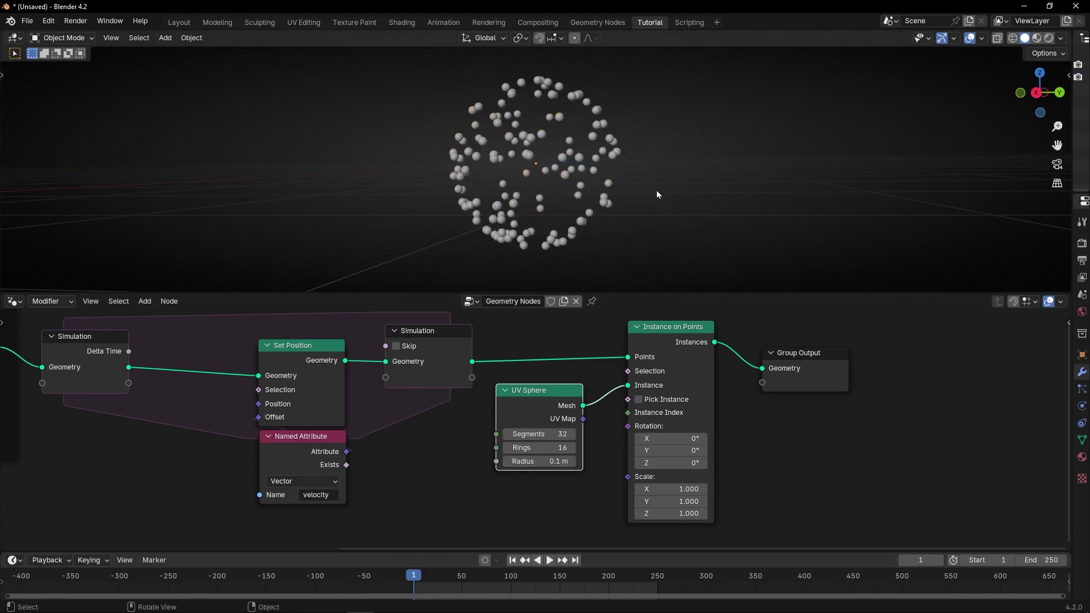
pyautogui.click(1037, 38)
# Insert a Set Material node assigning 'Material' before Group Output.
pyautogui.moveTo(795, 375); pyautogui.dragTo(904, 381)
pyautogui.hotkey('shift', 'a')
pyautogui.write('set')
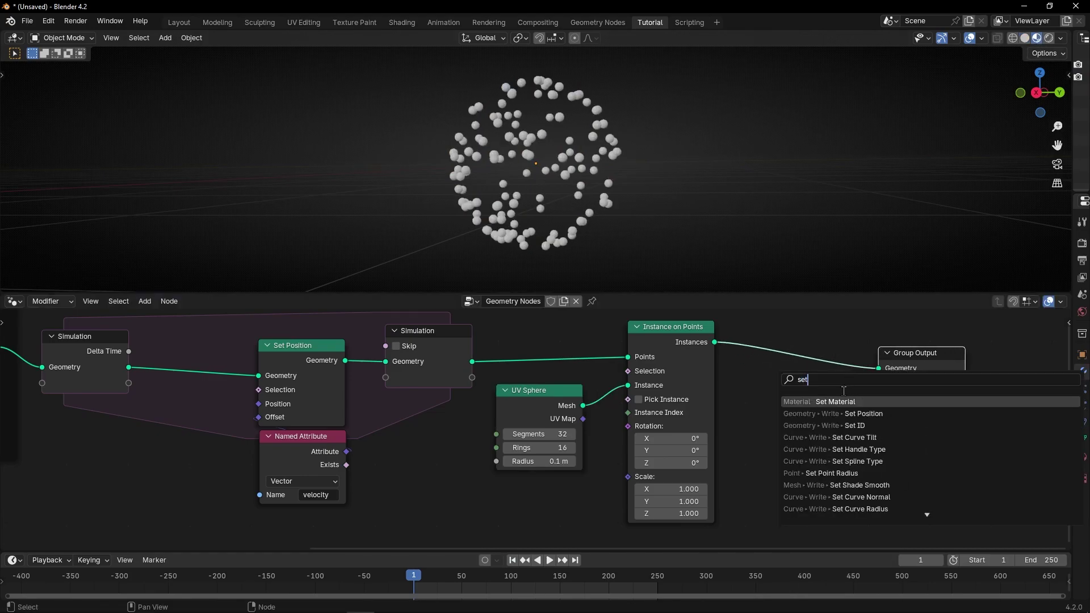
pyautogui.press('Return')
pyautogui.click(776, 321)
pyautogui.click(817, 386)
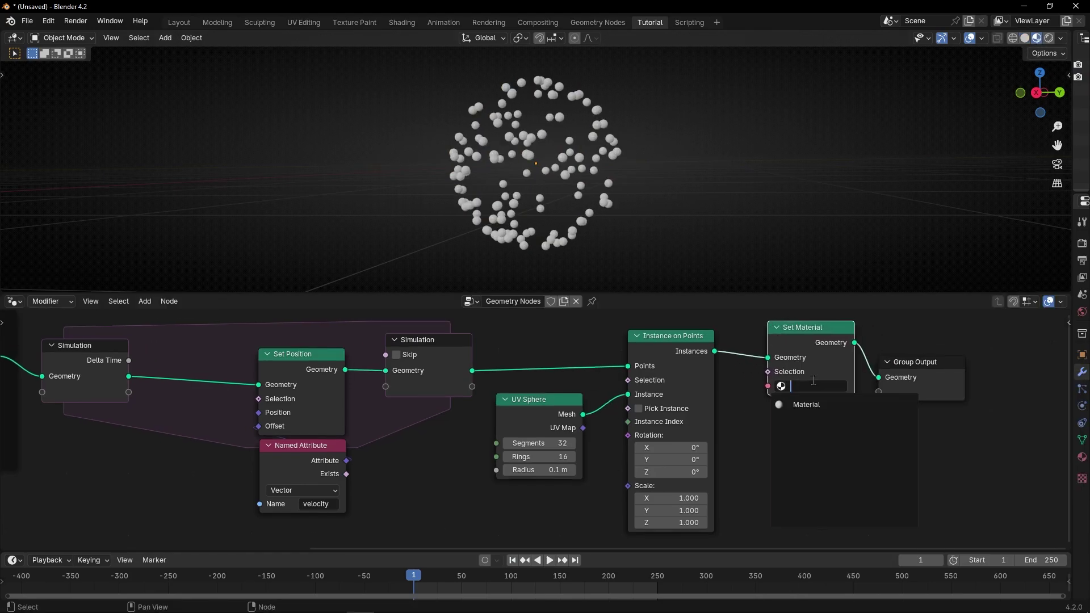
pyautogui.click(801, 404)
pyautogui.scroll(-3, 528, 419)
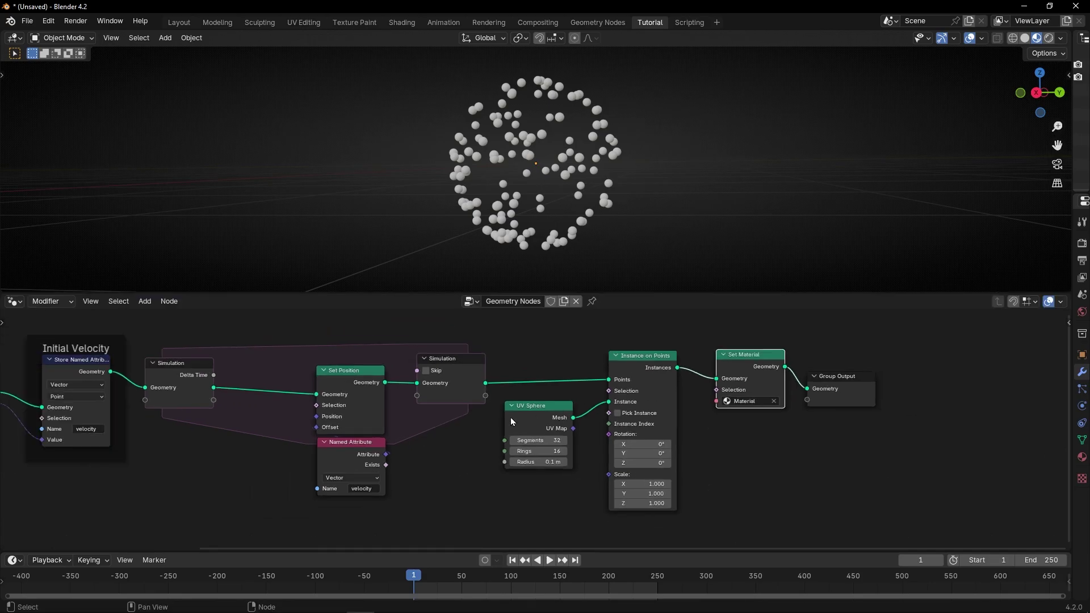
pyautogui.moveTo(510, 417); pyautogui.dragTo(676, 412, button='middle')
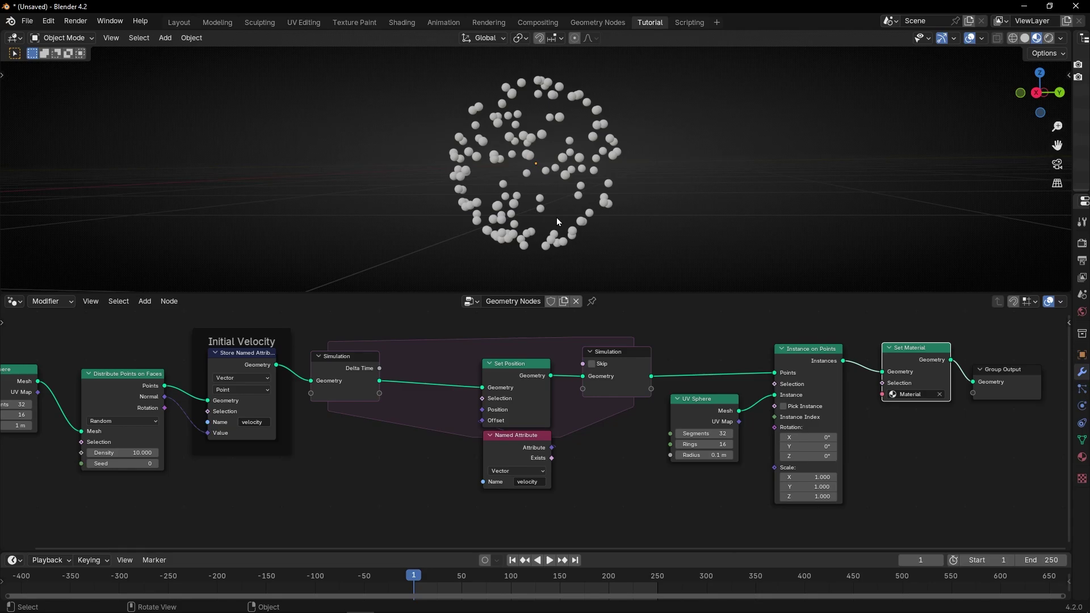
# Play the burst animation, then return to the first frame.
pyautogui.press('space')
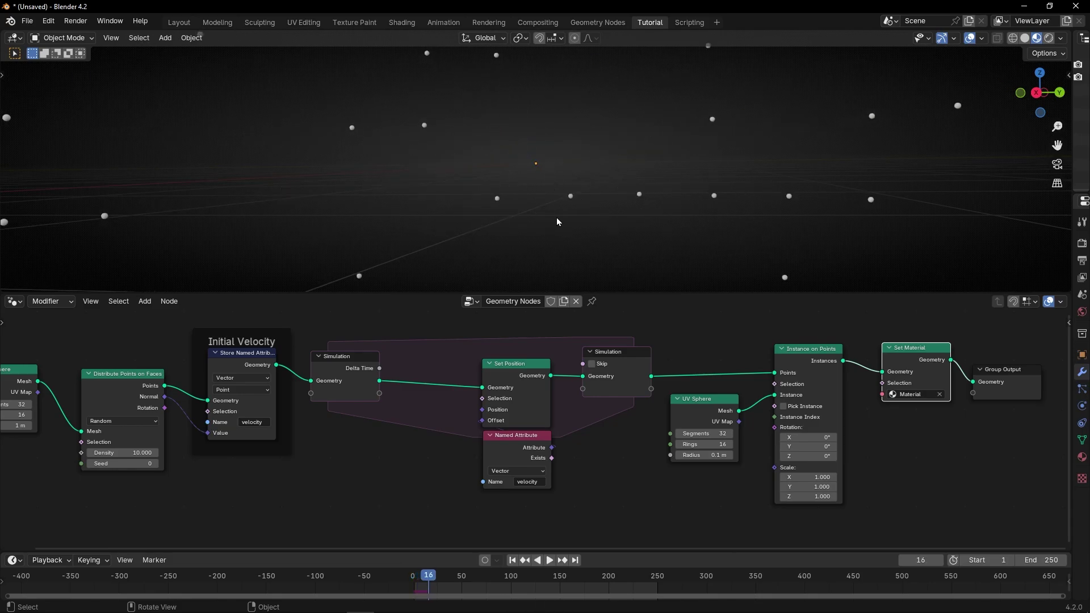
pyautogui.hotkey('shift', 'Left')
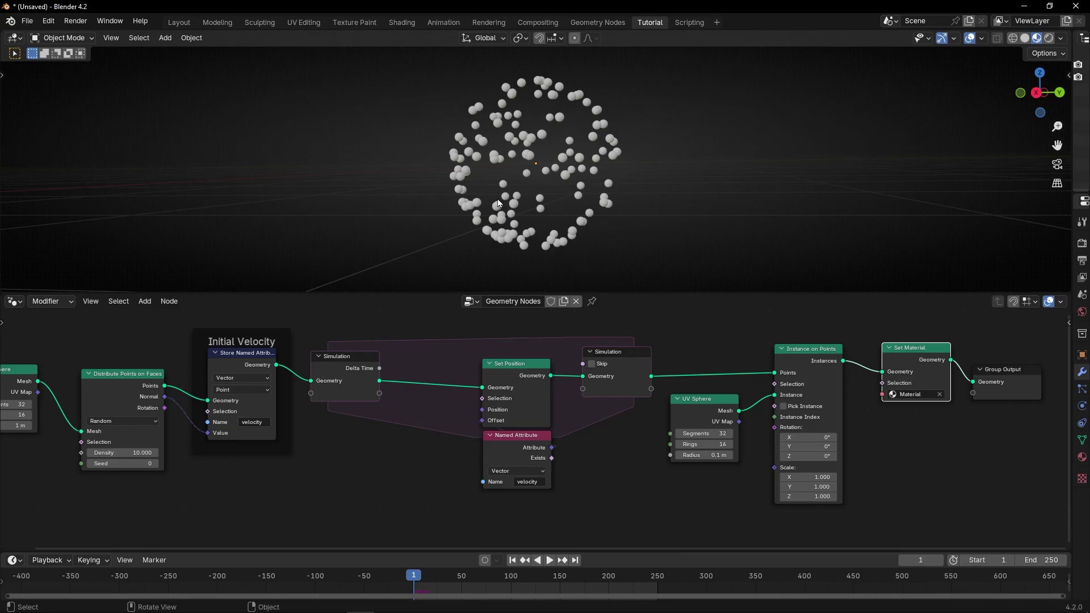
pyautogui.scroll(2, 435, 386)
# Widen the simulation zone and insert a Store Named Attribute node before Set Position.
pyautogui.hotkey('ctrl', 'space')
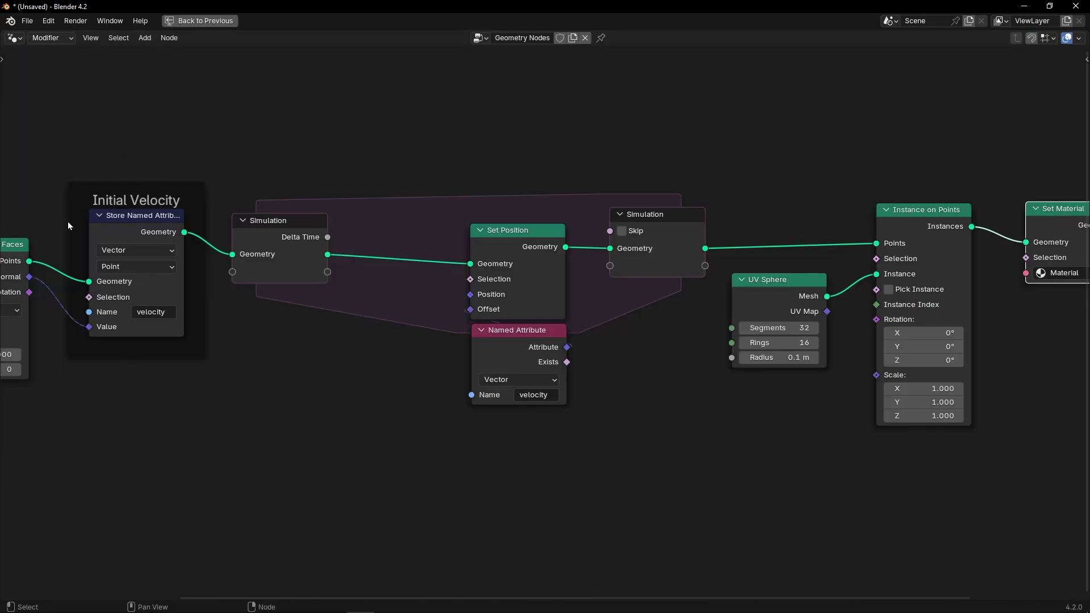
pyautogui.moveTo(455, 158); pyautogui.dragTo(1076, 475)
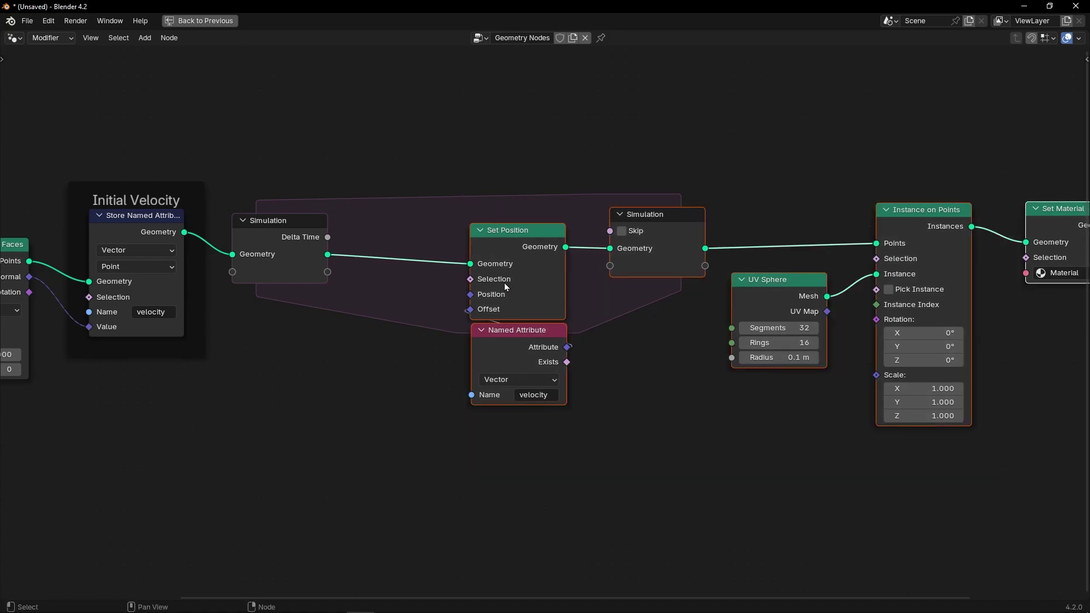
pyautogui.moveTo(503, 283); pyautogui.dragTo(673, 300)
pyautogui.hotkey('shift', 'a')
pyautogui.write('st')
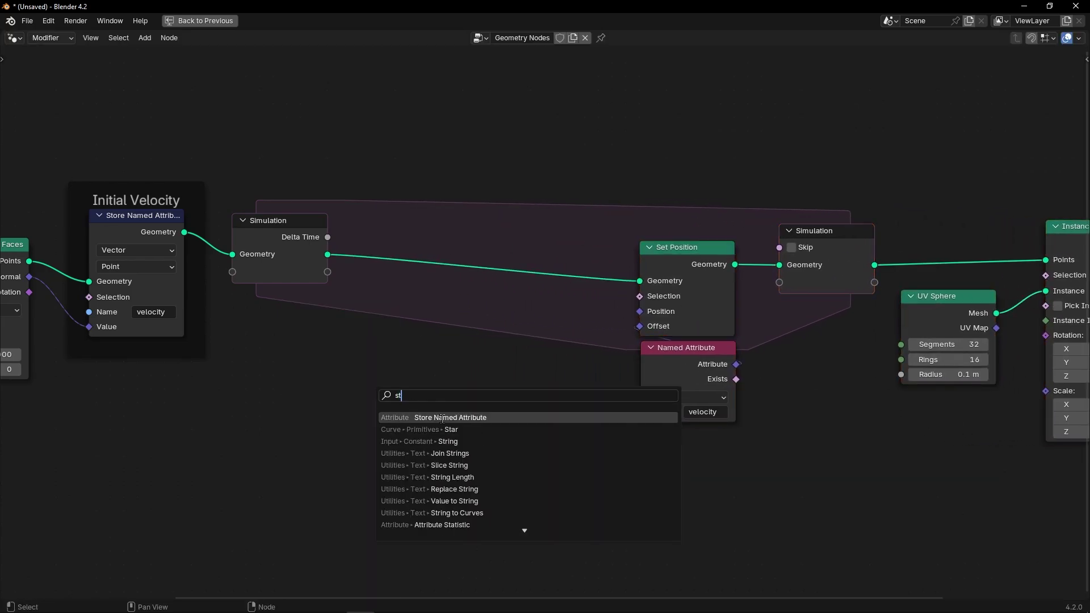
pyautogui.press('Return')
pyautogui.click(432, 214)
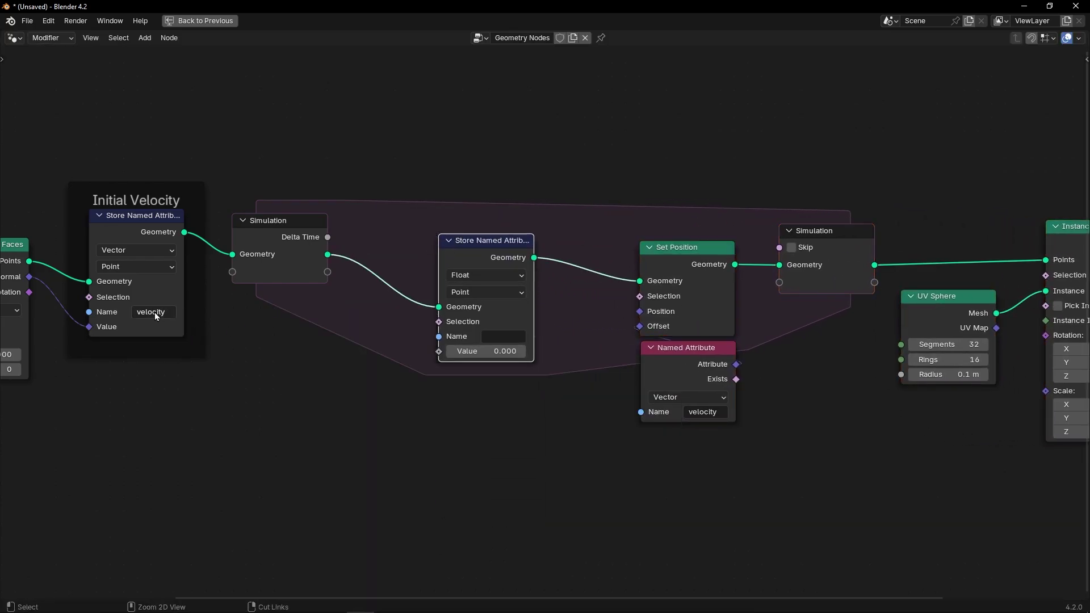
# Make Store Named Attribute store a Vector and duplicate the velocity Named Attribute node below the zone.
pyautogui.click(501, 275)
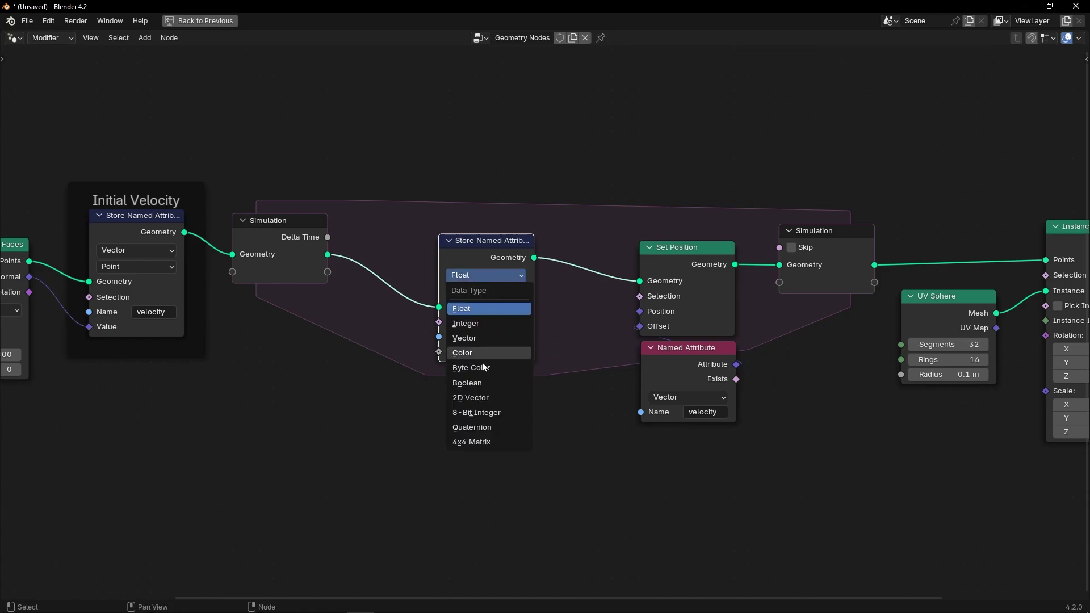
pyautogui.click(484, 337)
pyautogui.click(655, 373)
pyautogui.hotkey('shift', 'd')
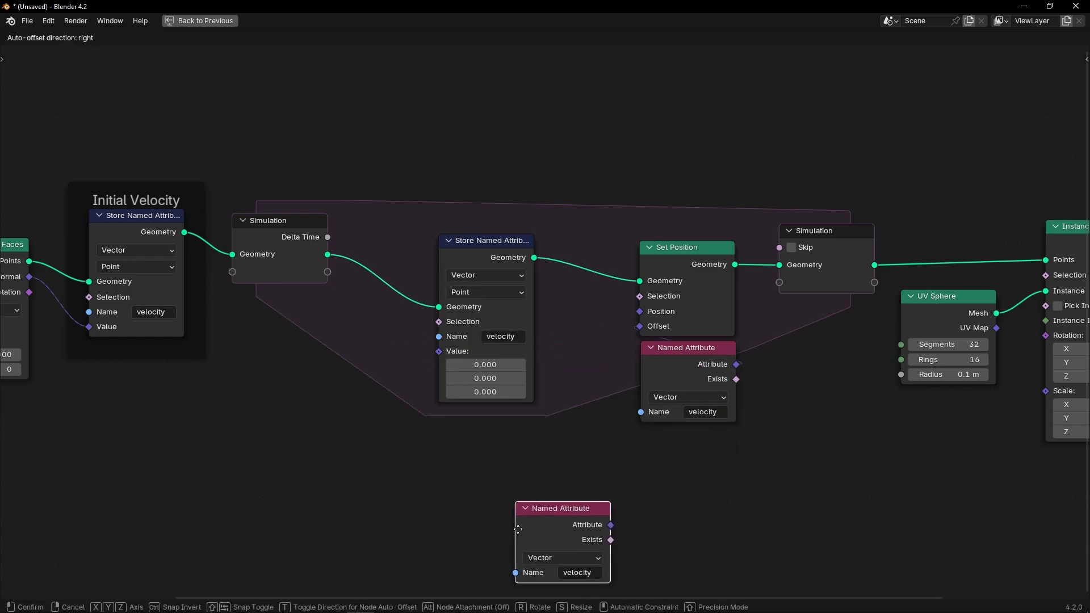
pyautogui.click(438, 507)
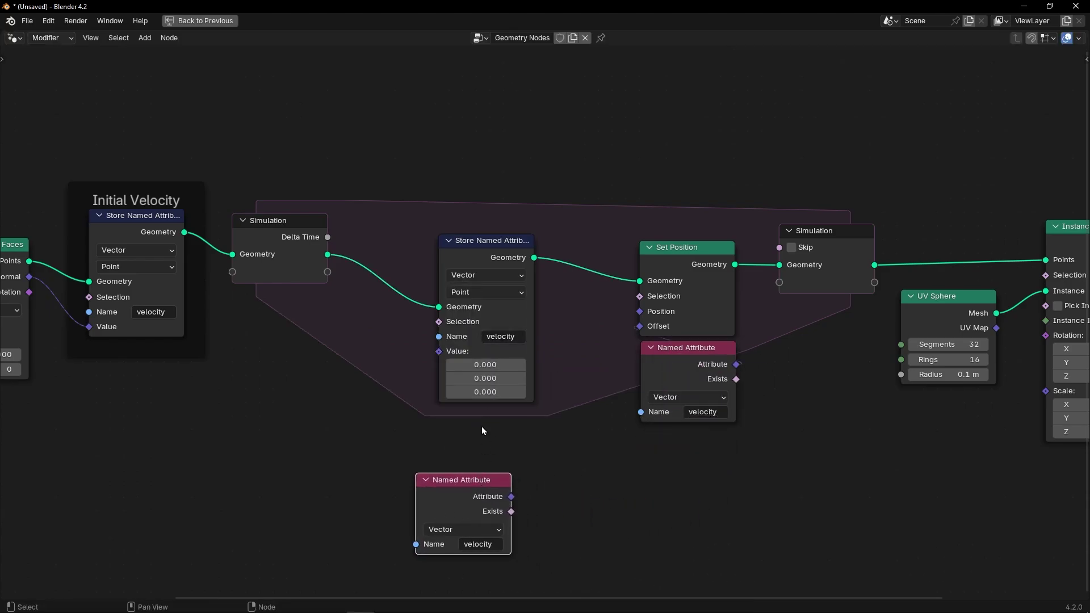
pyautogui.moveTo(465, 497); pyautogui.dragTo(489, 499)
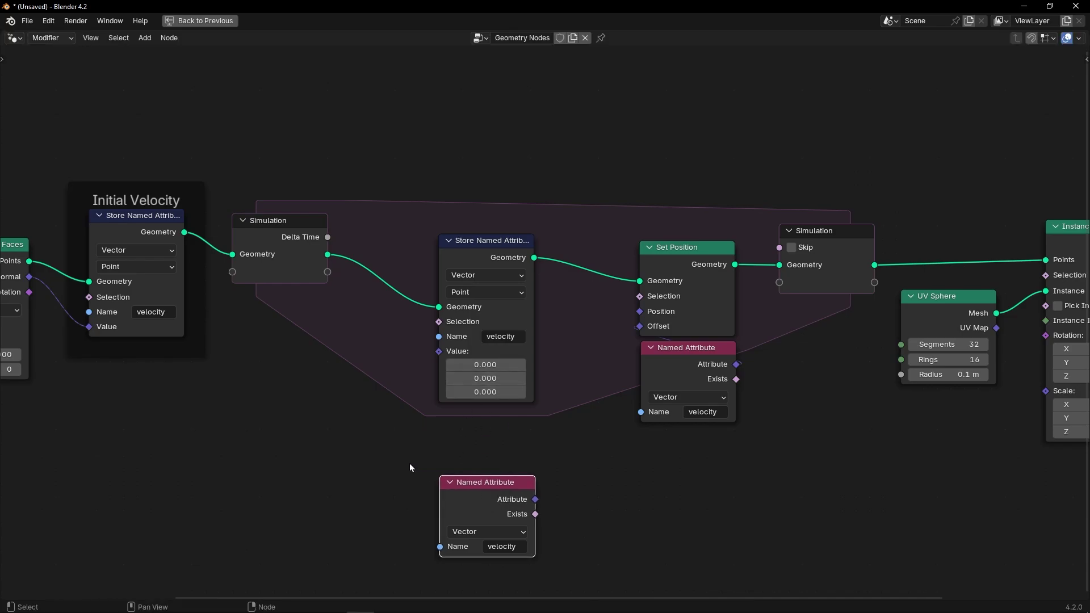
# Feed the velocity attribute through a Vector Math Scale node into Store Named Attribute, then restore the layout.
pyautogui.scroll(3, 439, 470)
pyautogui.hotkey('shift', 'a')
pyautogui.write('ve')
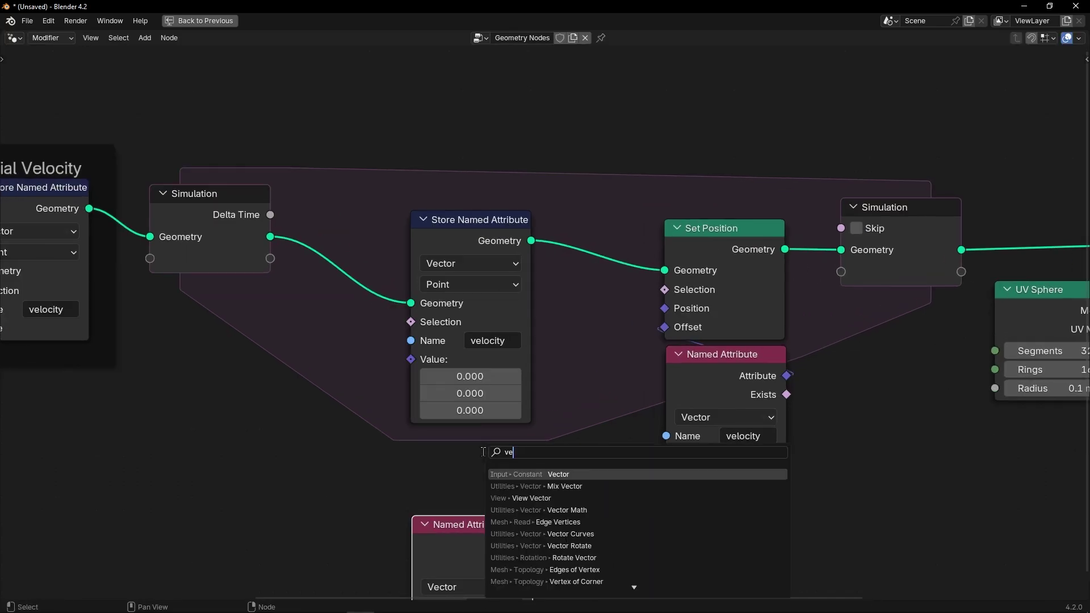
pyautogui.write('ctor add')
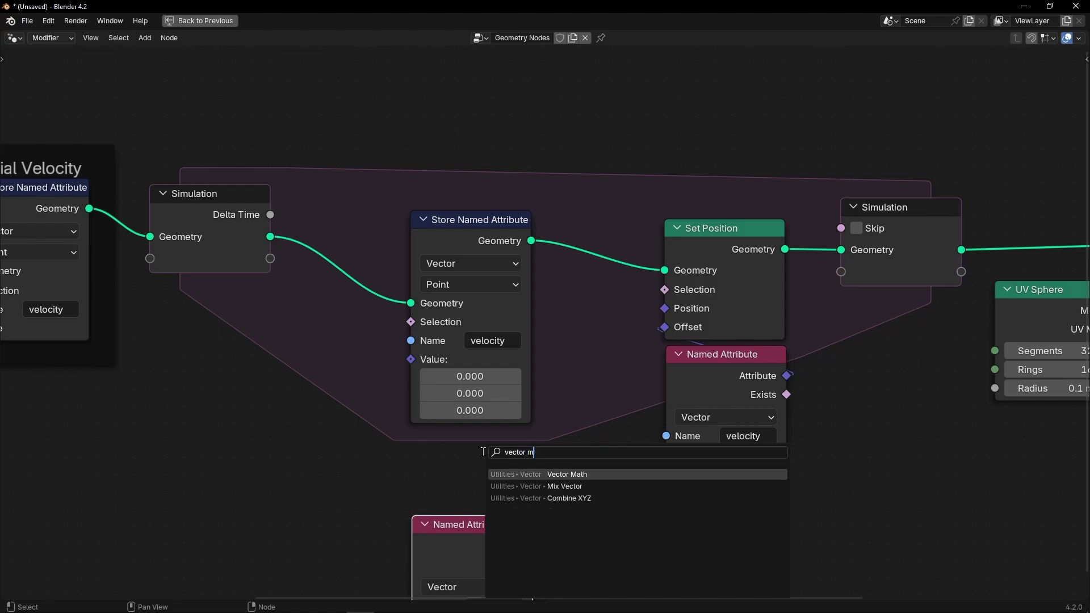
pyautogui.press('Return')
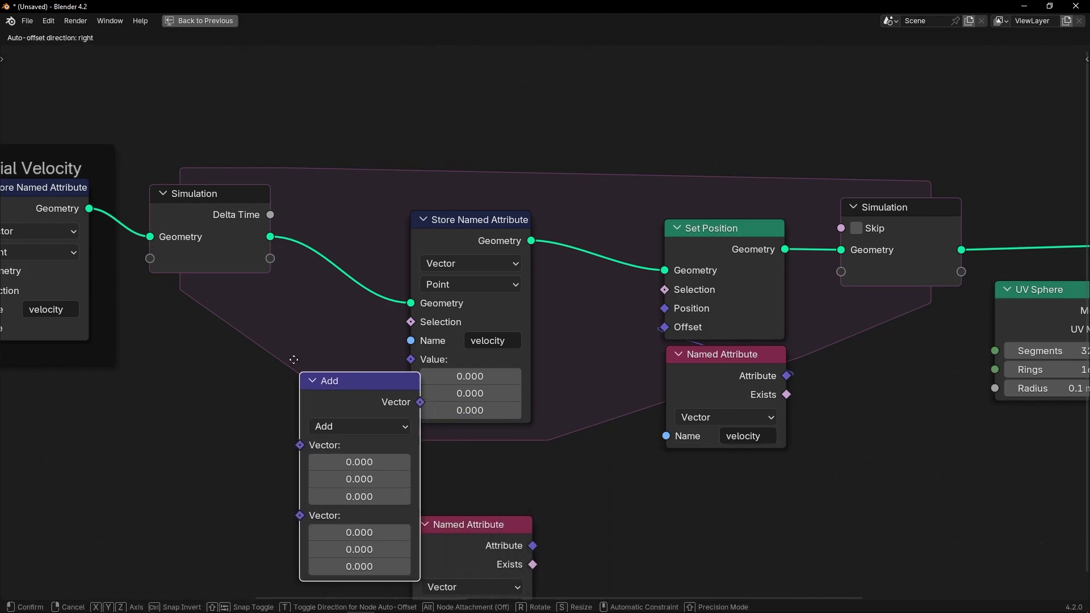
pyautogui.click(266, 326)
pyautogui.click(322, 375)
pyautogui.click(322, 358)
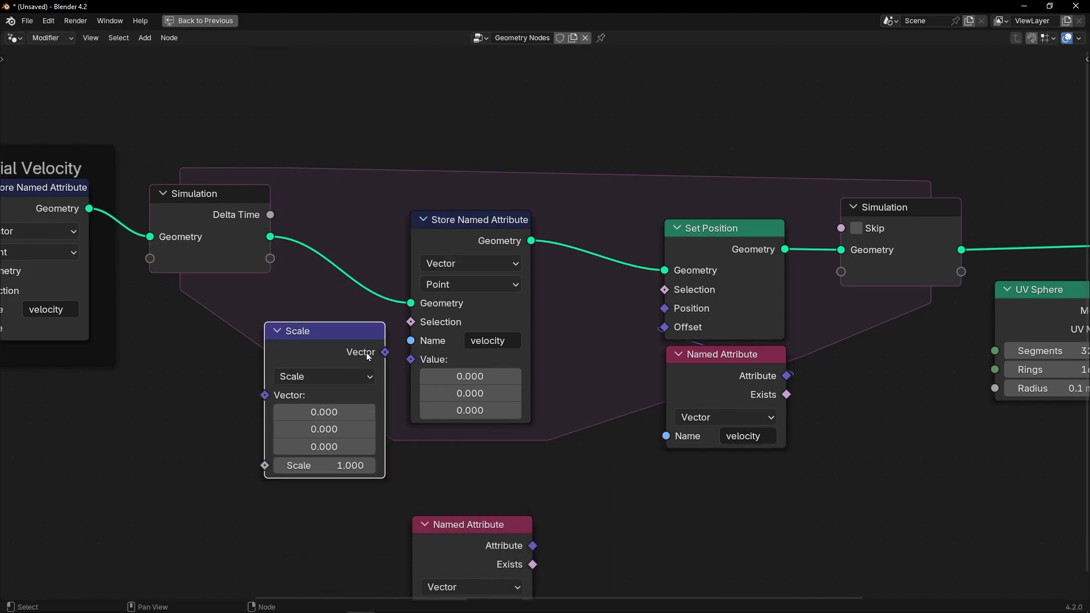
pyautogui.moveTo(533, 545); pyautogui.dragTo(277, 400)
pyautogui.moveTo(329, 361); pyautogui.dragTo(480, 427)
pyautogui.scroll(-2, 494, 534)
pyautogui.scroll(-1, 491, 540)
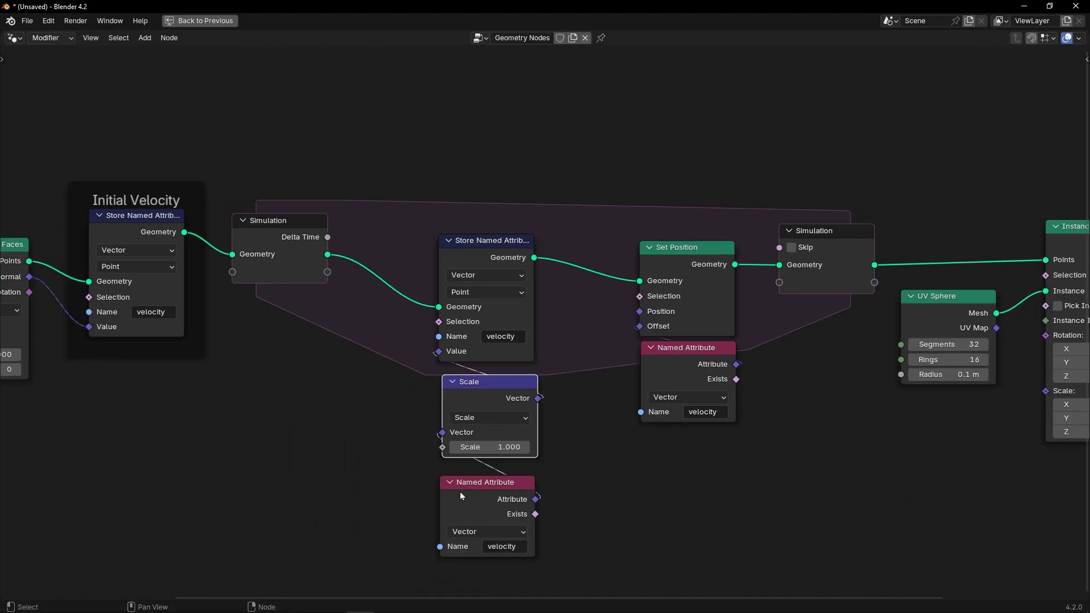
pyautogui.hotkey('ctrl', 'space')
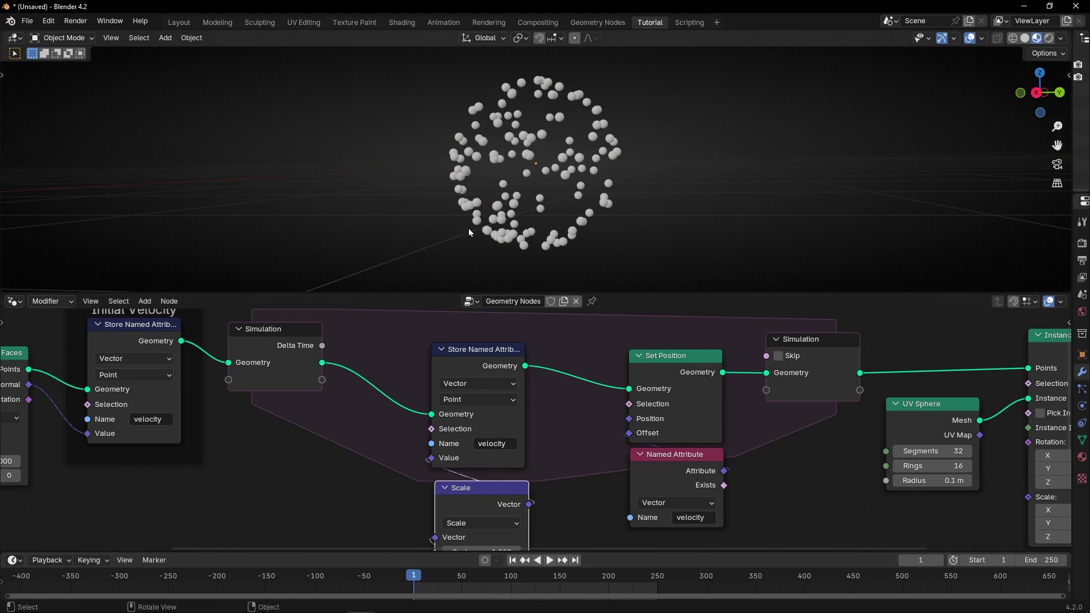
# Play the burst, rewind to the first frame, and bring the Scale node into view.
pyautogui.press('space')
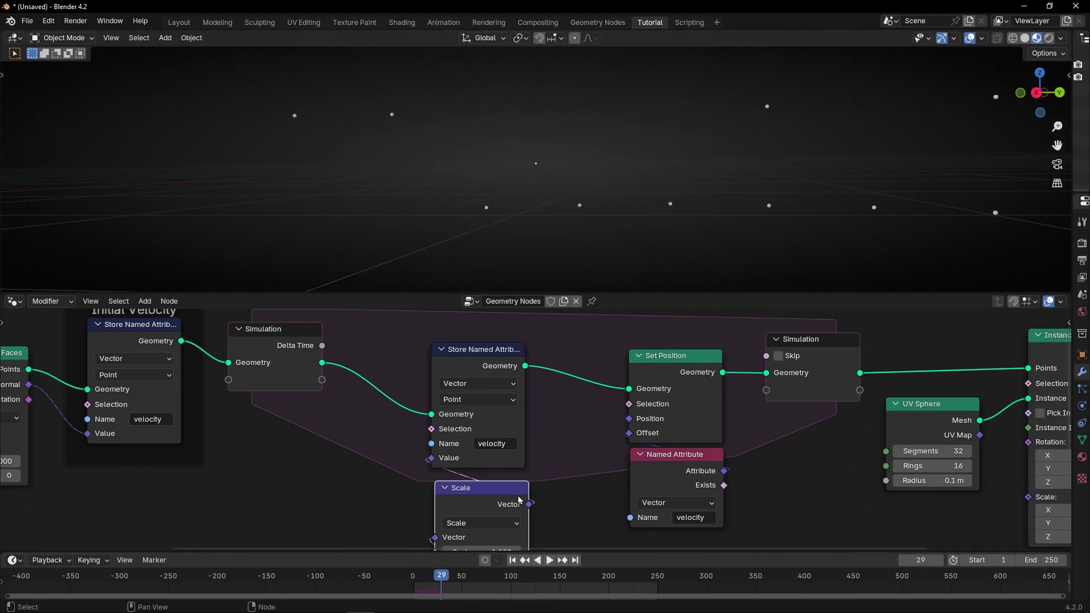
pyautogui.click(512, 560)
pyautogui.scroll(1, 567, 497)
pyautogui.moveTo(568, 497); pyautogui.dragTo(571, 384, button='middle')
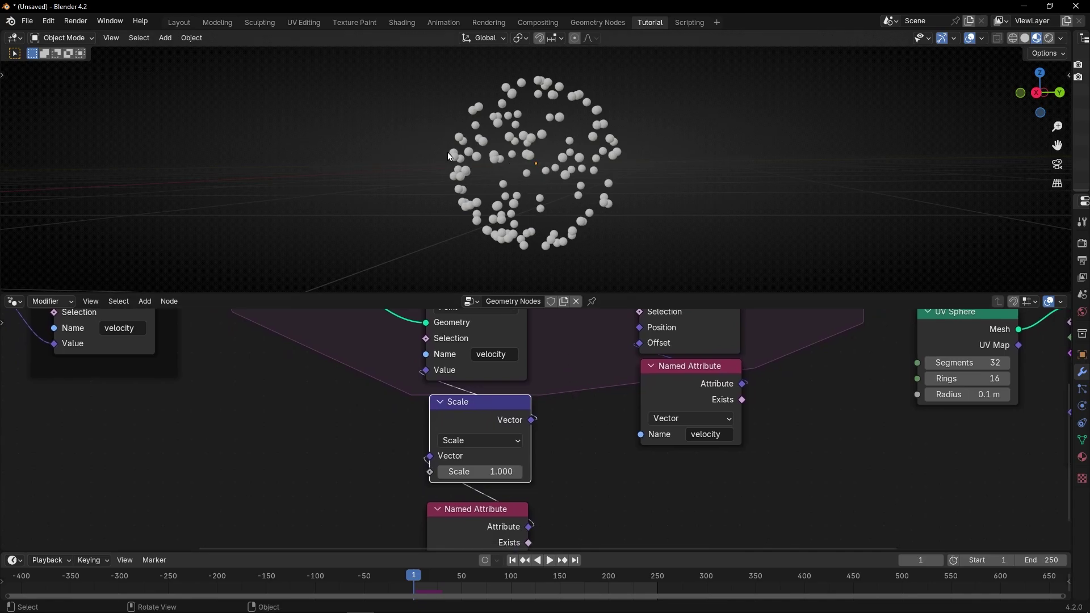
pyautogui.scroll(2, 477, 431)
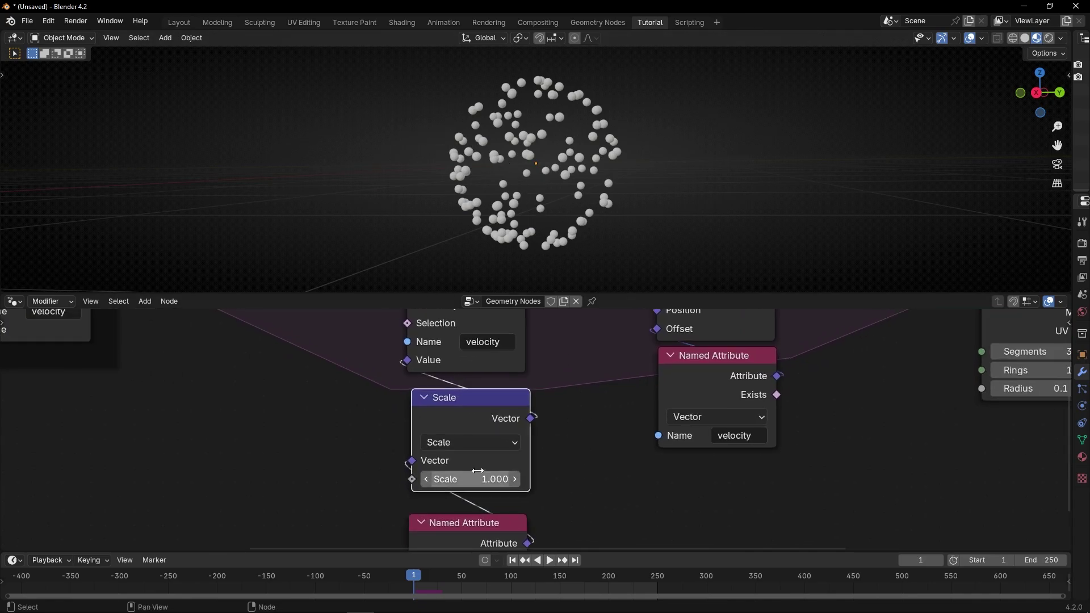
# Set the Scale node's factor to 0.9 to damp the velocity each step.
pyautogui.click(440, 500)
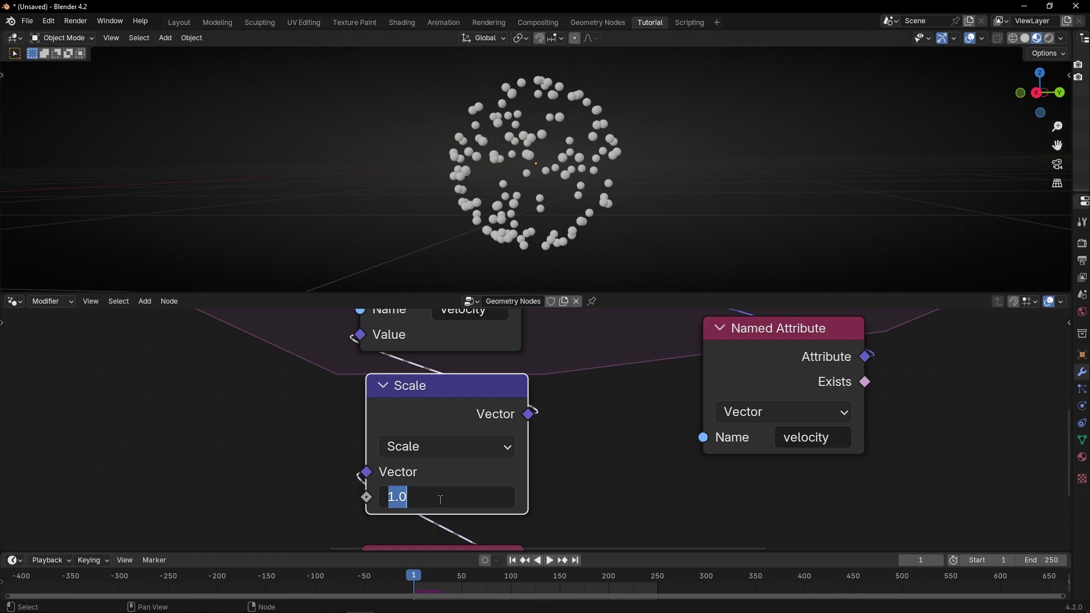
pyautogui.write('0.9')
pyautogui.press('Return')
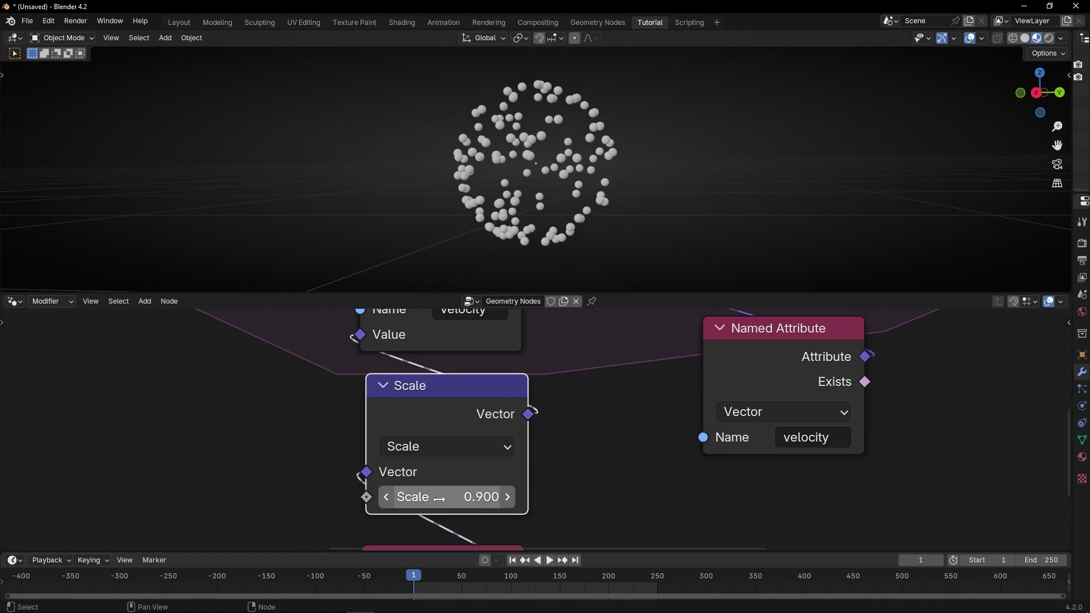
pyautogui.scroll(-4, 542, 508)
pyautogui.moveTo(543, 507); pyautogui.dragTo(523, 373, button='middle')
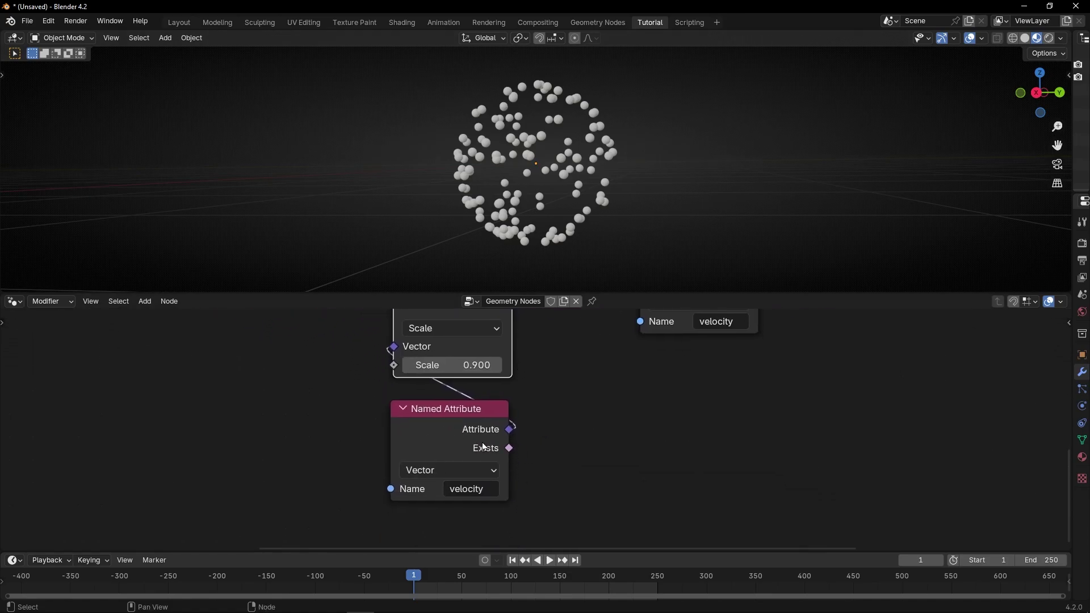
pyautogui.moveTo(507, 423); pyautogui.dragTo(501, 452, button='middle')
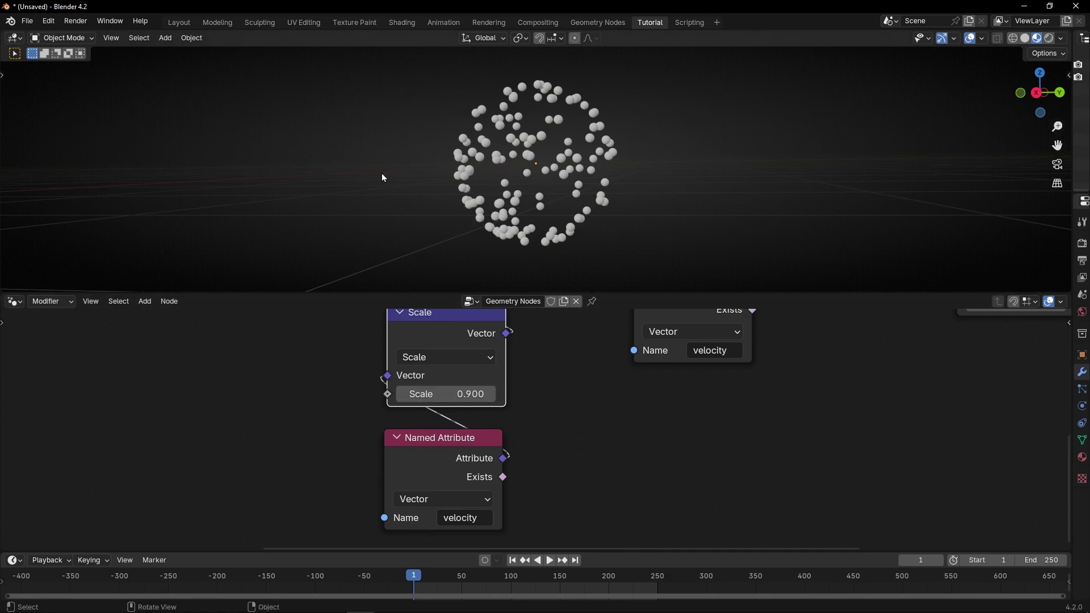
# Play the damped burst, orbiting to see the grid floor, then rewind and stop.
pyautogui.press('space')
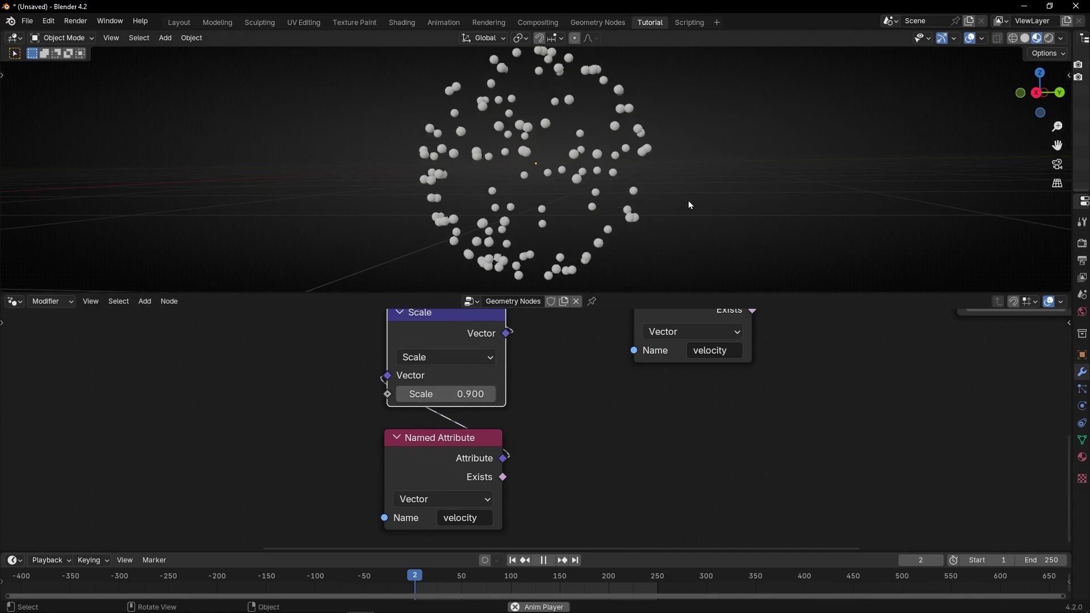
pyautogui.moveTo(680, 197); pyautogui.dragTo(563, 204, button='middle')
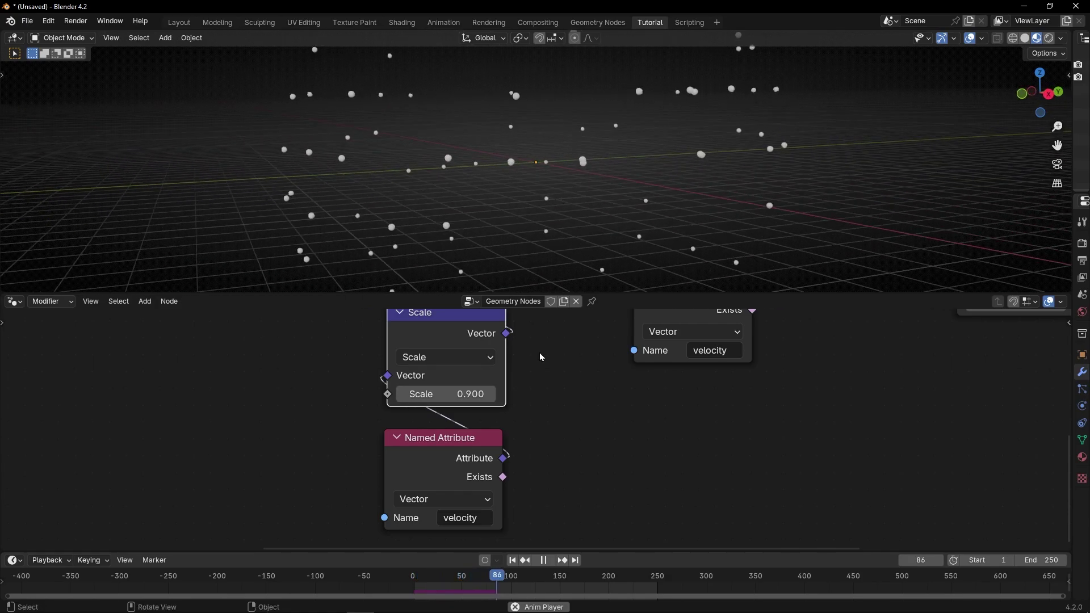
pyautogui.click(512, 561)
pyautogui.press('space')
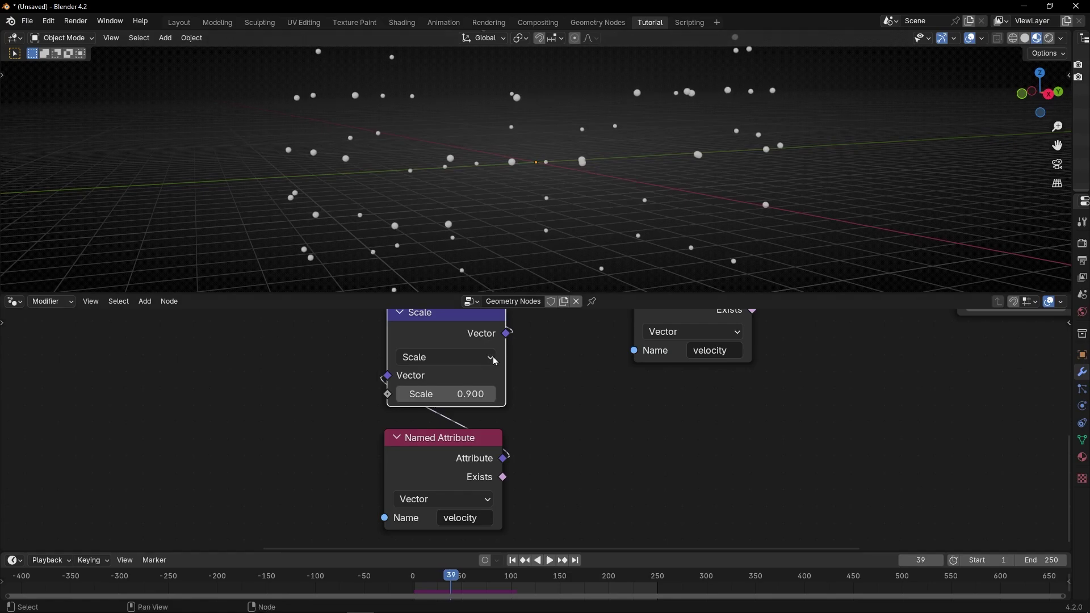
# Set the velocity Scale to 0.5 and replay the burst from the first frame.
pyautogui.click(462, 394)
pyautogui.write('0.5')
pyautogui.press('Return')
pyautogui.hotkey('shift', 'Left')
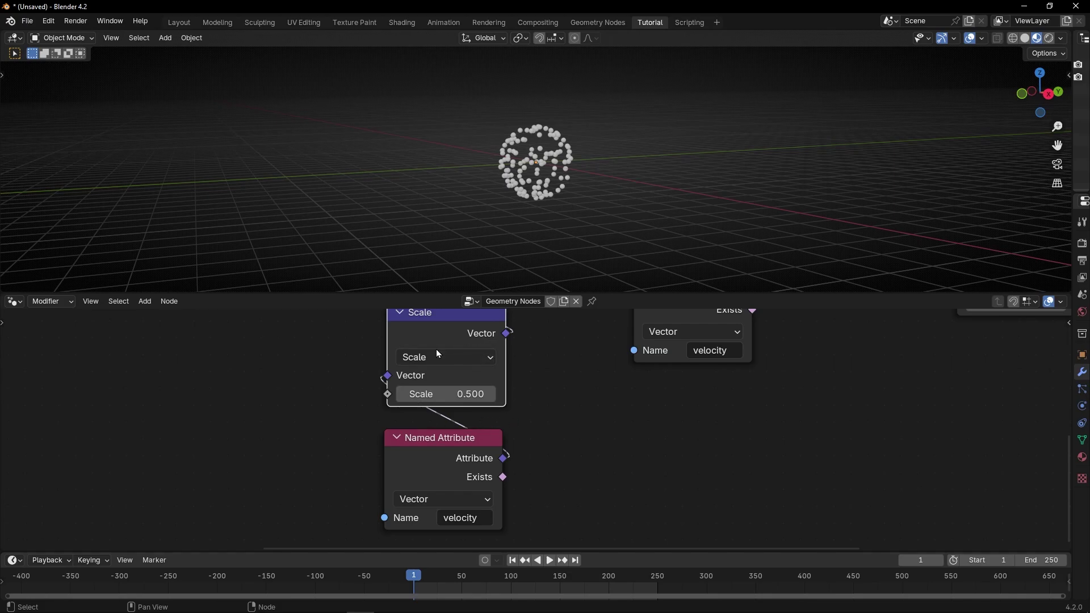
pyautogui.press('space')
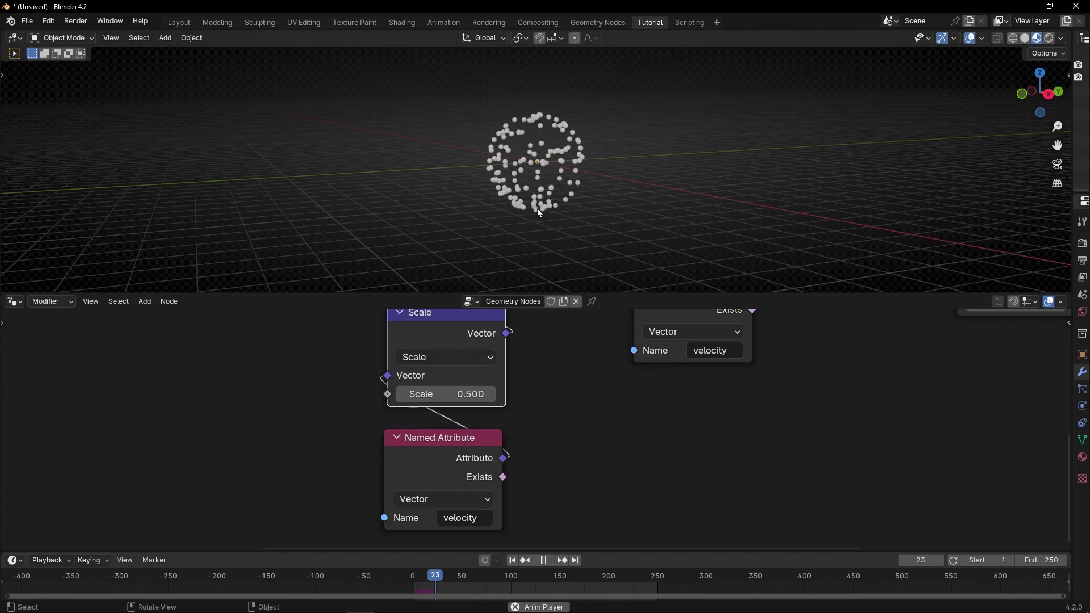
pyautogui.press('space')
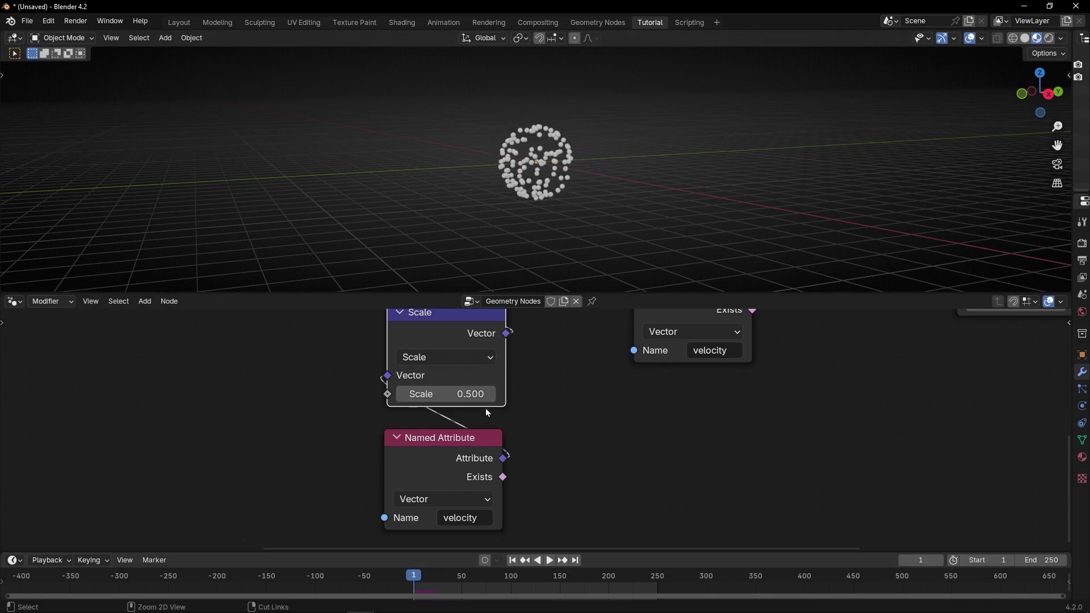
# Replay the burst from frame 1, then split the upper viewport into two side-by-side areas.
pyautogui.click(516, 578)
pyautogui.click(512, 560)
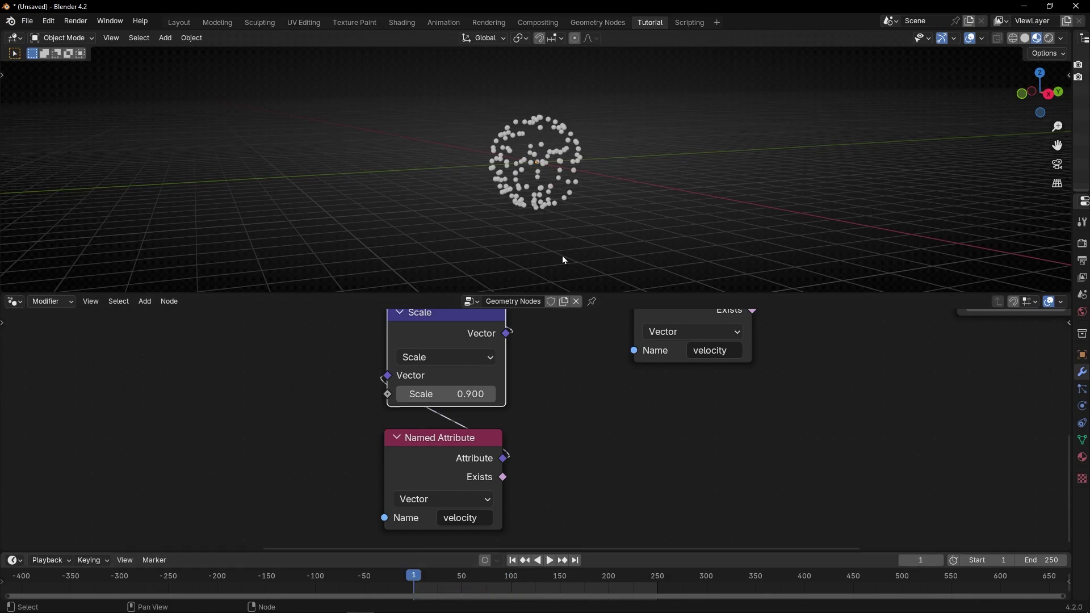
pyautogui.press('space')
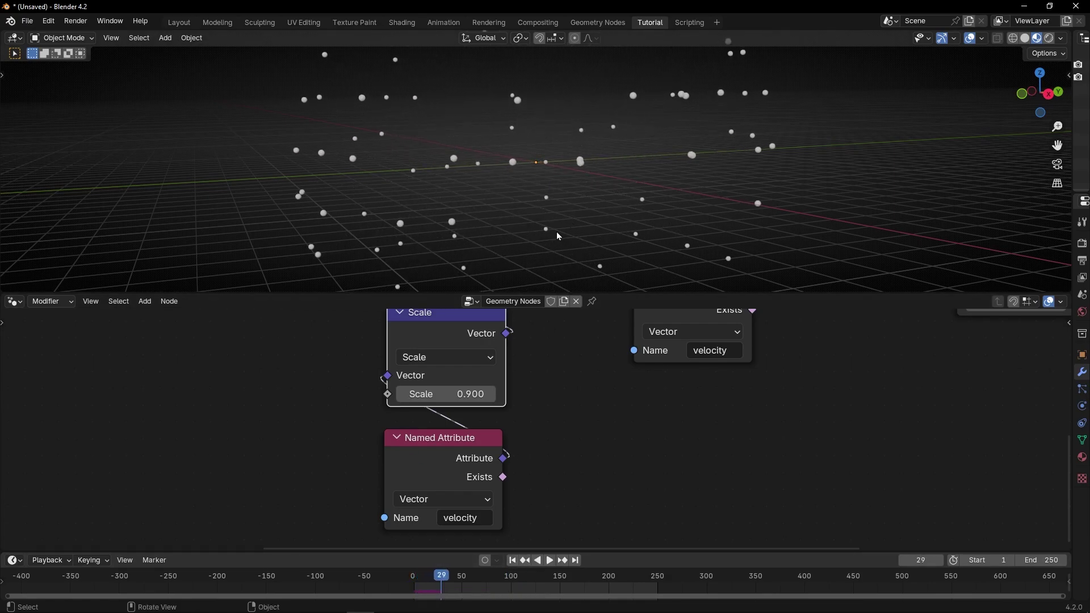
pyautogui.scroll(-4, 509, 369)
pyautogui.moveTo(380, 388); pyautogui.dragTo(460, 446, button='middle')
pyautogui.moveTo(488, 273); pyautogui.dragTo(523, 280, button='middle')
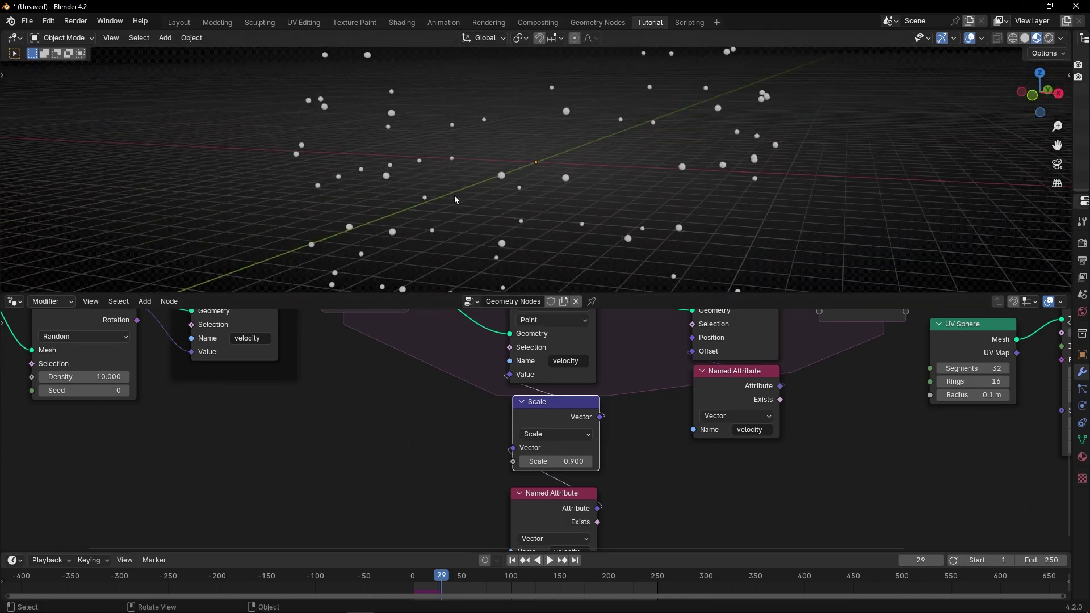
pyautogui.scroll(-6, 397, 423)
pyautogui.moveTo(380, 398); pyautogui.dragTo(437, 421, button='middle')
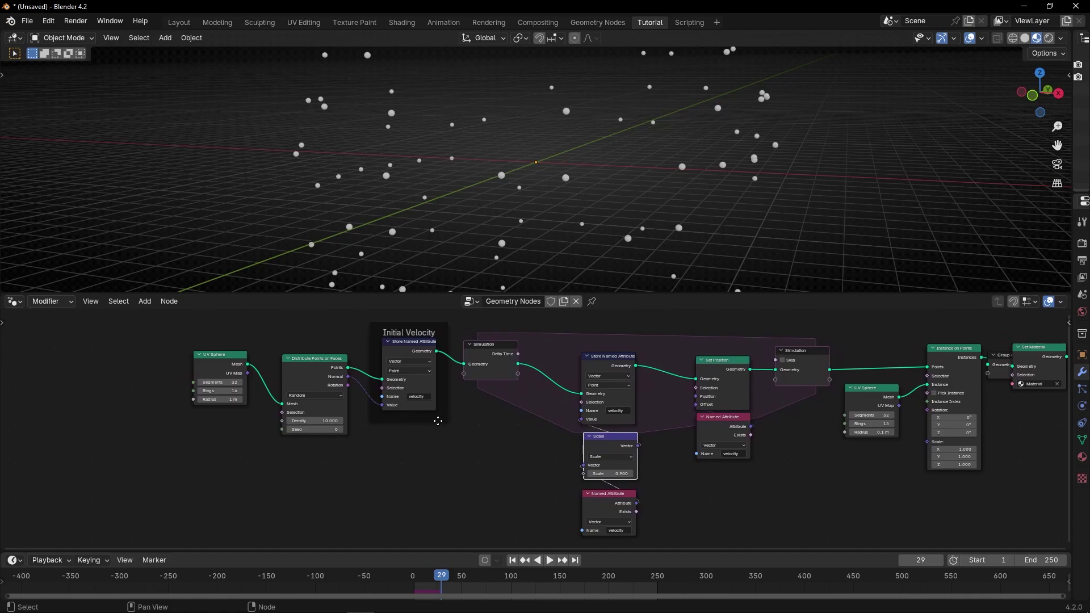
pyautogui.moveTo(2, 45); pyautogui.dragTo(338, 85)
# Turn the new area into a Shader Editor.
pyautogui.click(14, 38)
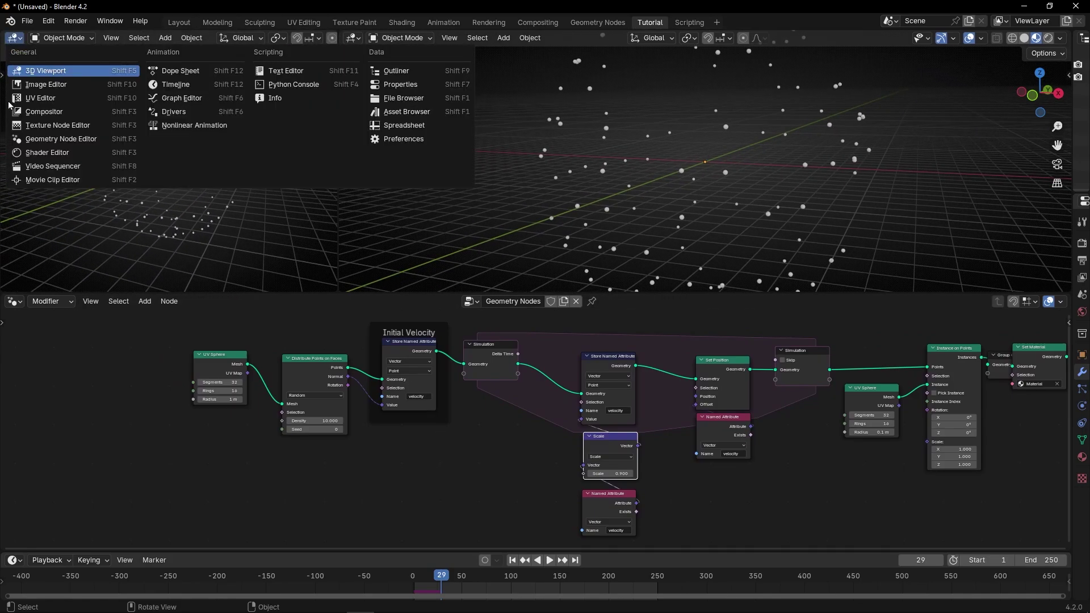
pyautogui.click(44, 147)
pyautogui.click(15, 38)
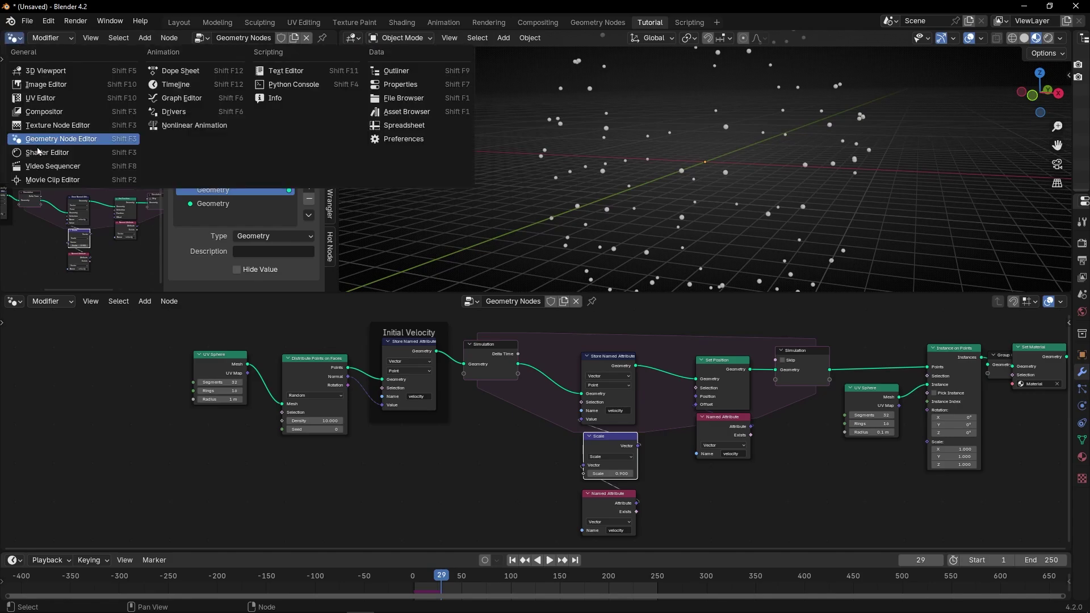
pyautogui.click(39, 152)
# Move the Group Output node out from behind the Set Material node.
pyautogui.scroll(-4, 809, 470)
pyautogui.moveTo(816, 472); pyautogui.dragTo(537, 442, button='middle')
pyautogui.scroll(7, 537, 442)
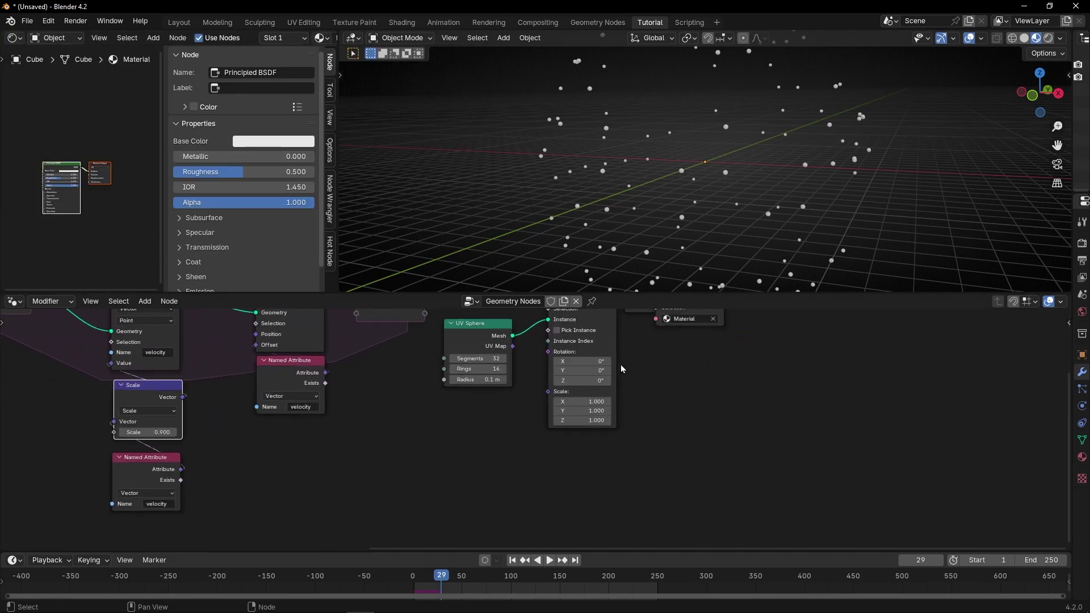
pyautogui.moveTo(619, 370); pyautogui.dragTo(589, 482, button='middle')
pyautogui.moveTo(632, 375); pyautogui.dragTo(788, 376)
# Widen the shader editor, hide the viewport overlays, and close the side panel.
pyautogui.moveTo(338, 189); pyautogui.dragTo(444, 188)
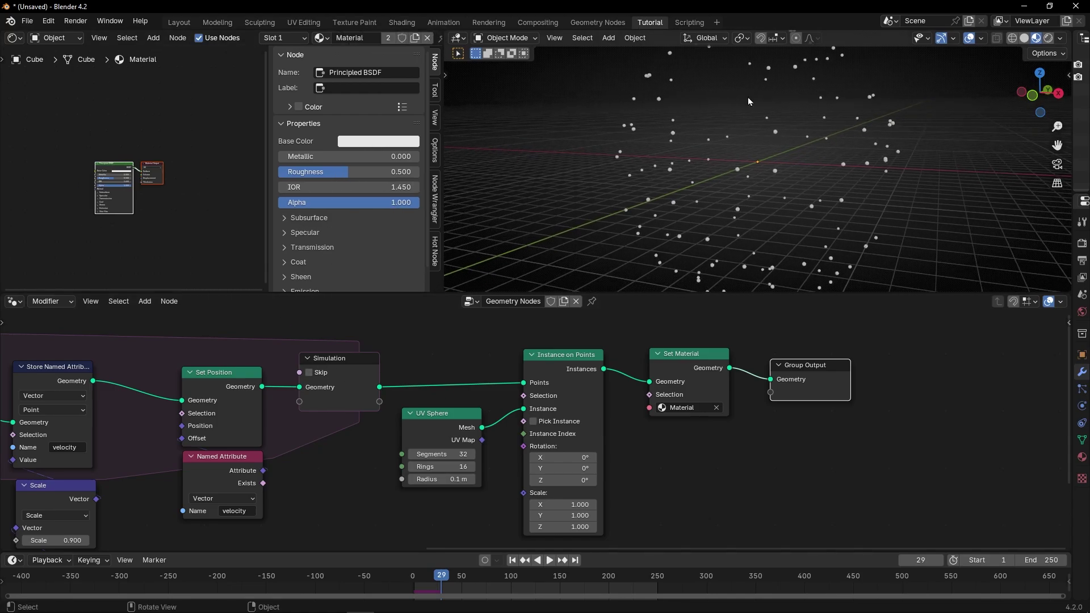
pyautogui.click(967, 39)
pyautogui.press('n')
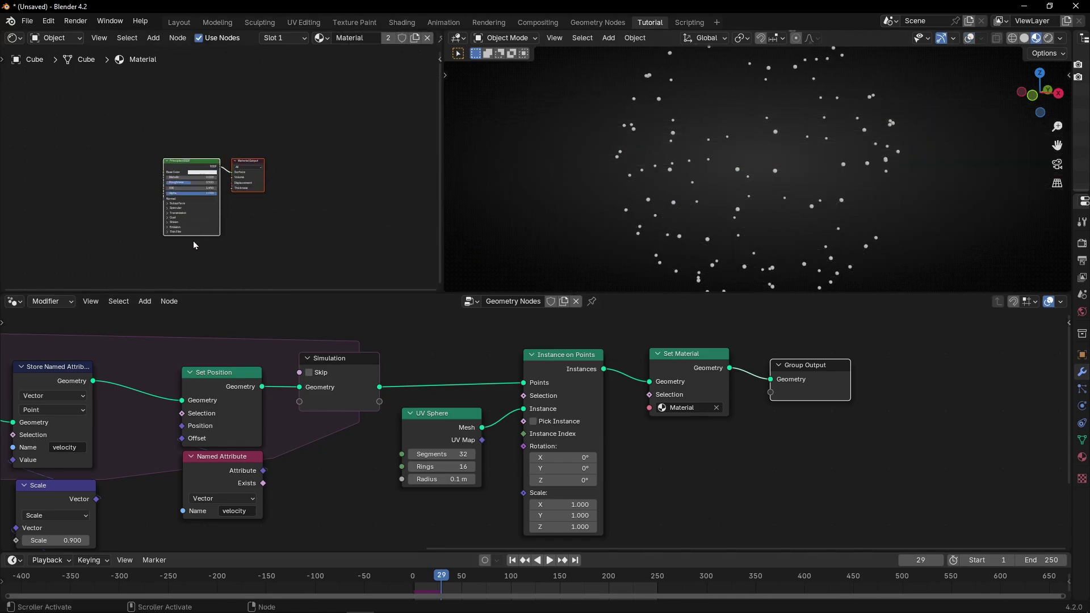
pyautogui.scroll(8, 190, 239)
pyautogui.moveTo(97, 178); pyautogui.dragTo(194, 148, button='middle')
pyautogui.scroll(4, 227, 478)
pyautogui.moveTo(253, 473); pyautogui.dragTo(451, 408, button='middle')
pyautogui.moveTo(261, 432); pyautogui.dragTo(372, 471, button='middle')
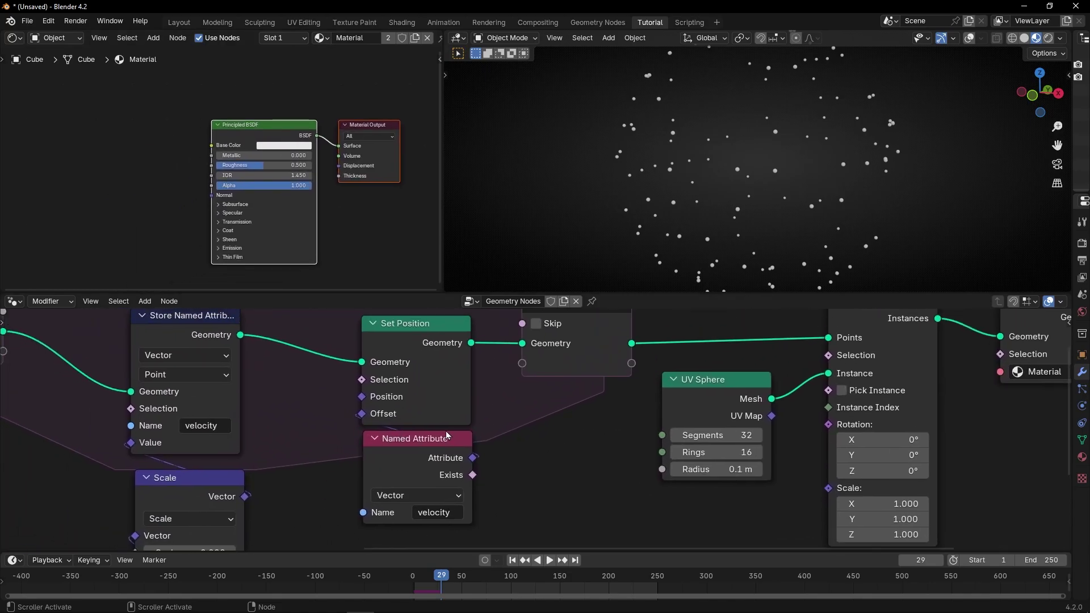
# Replay the burst from frame 1 and bring the Principled BSDF node into view.
pyautogui.click(513, 560)
pyautogui.press('space')
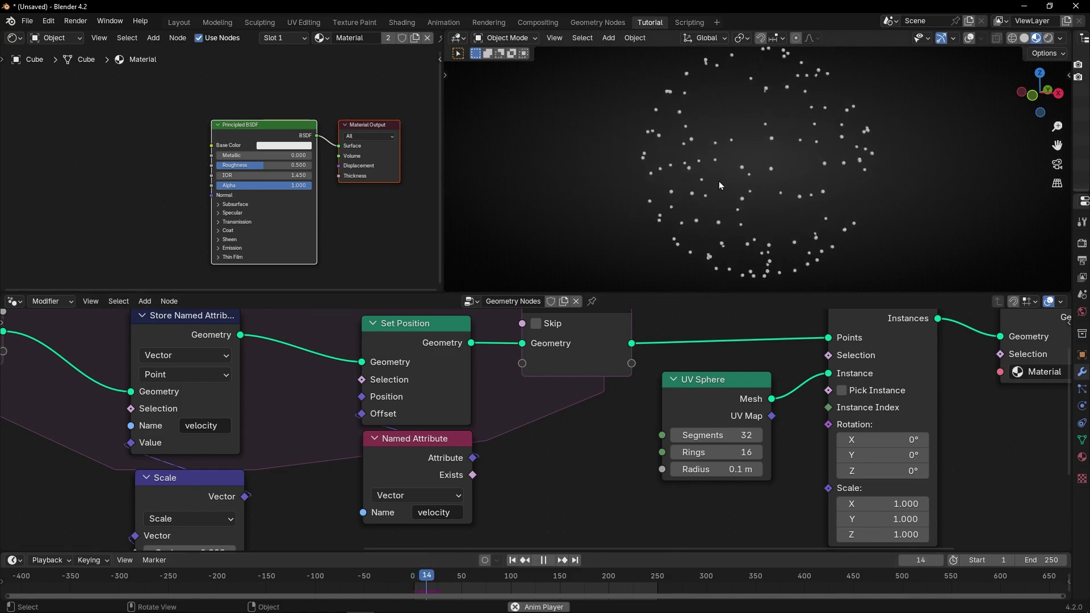
pyautogui.press('space')
pyautogui.moveTo(110, 200); pyautogui.dragTo(211, 197, button='middle')
pyautogui.scroll(1, 186, 185)
pyautogui.hotkey('shift', 'a')
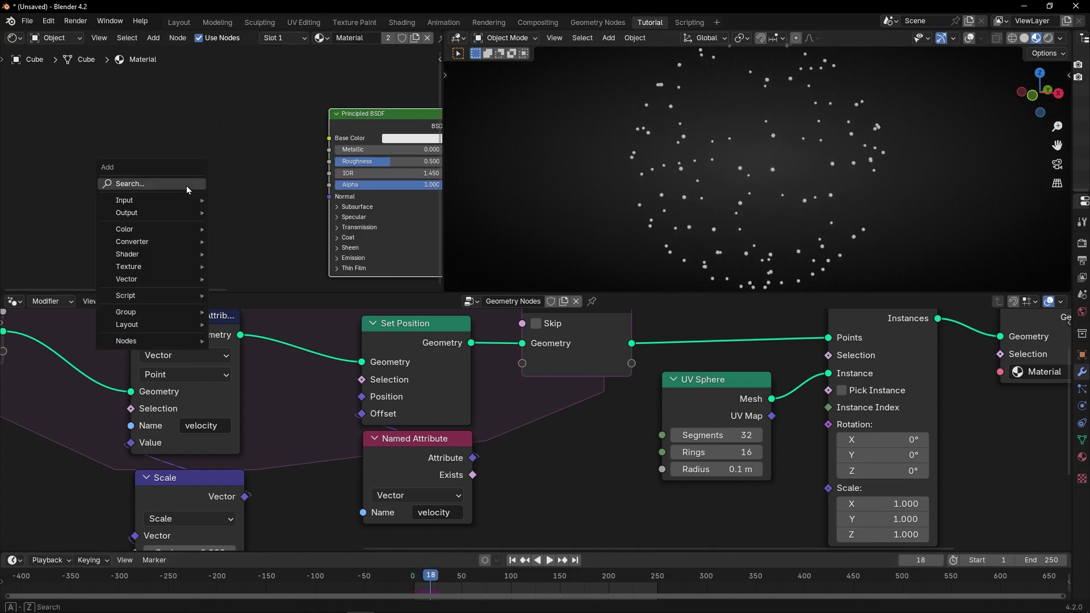
# Add an Attribute node named 'velocity' and connect its Color to Base Color.
pyautogui.write('at')
pyautogui.click(249, 207)
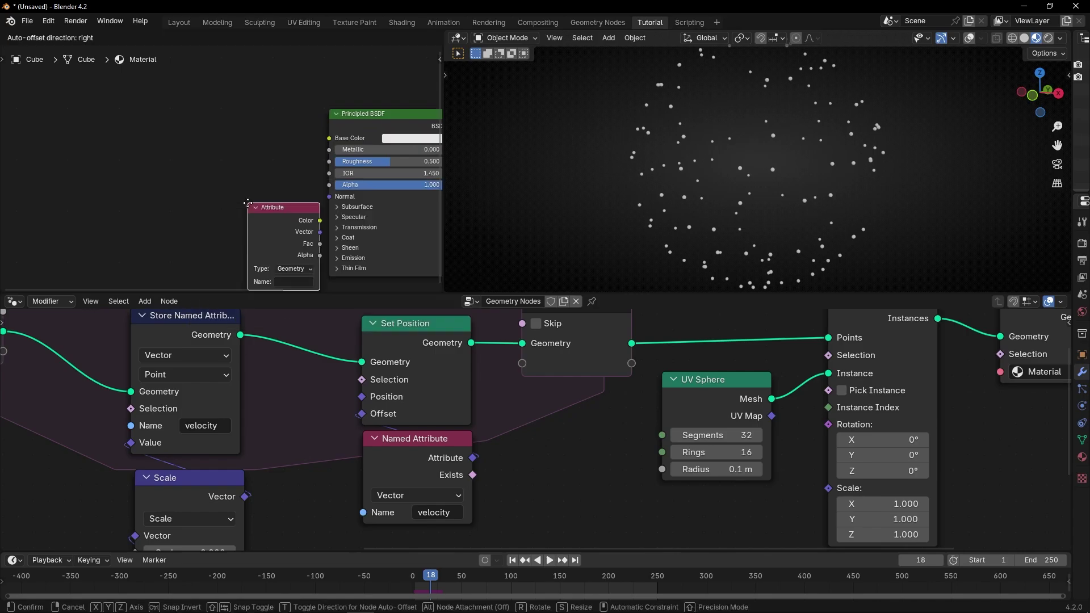
pyautogui.click(170, 134)
pyautogui.hotkey('ctrl', 'c')
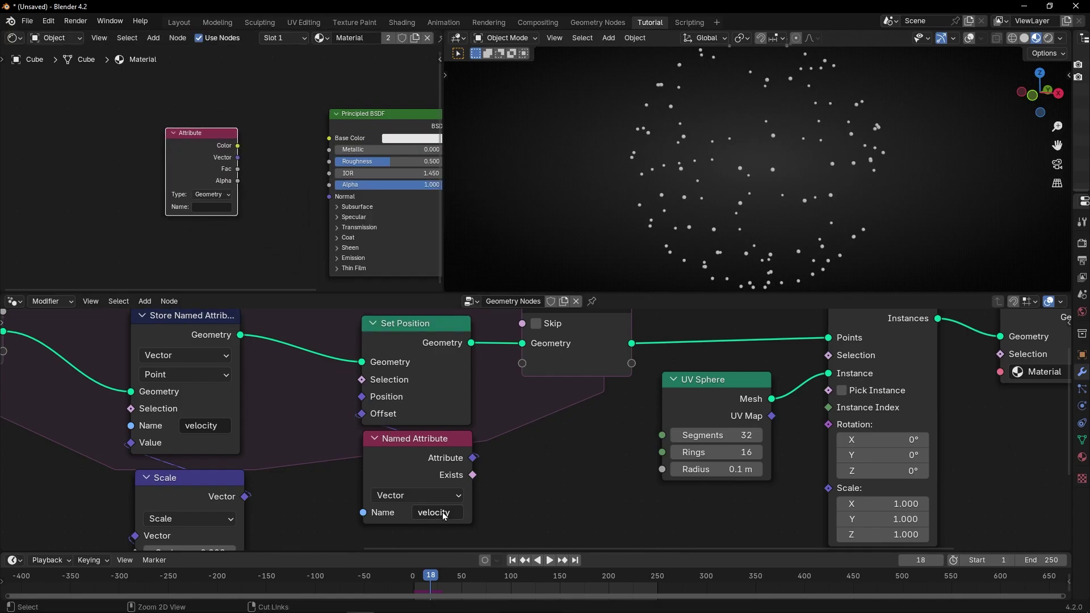
pyautogui.scroll(6, 216, 228)
pyautogui.hotkey('ctrl', 'v')
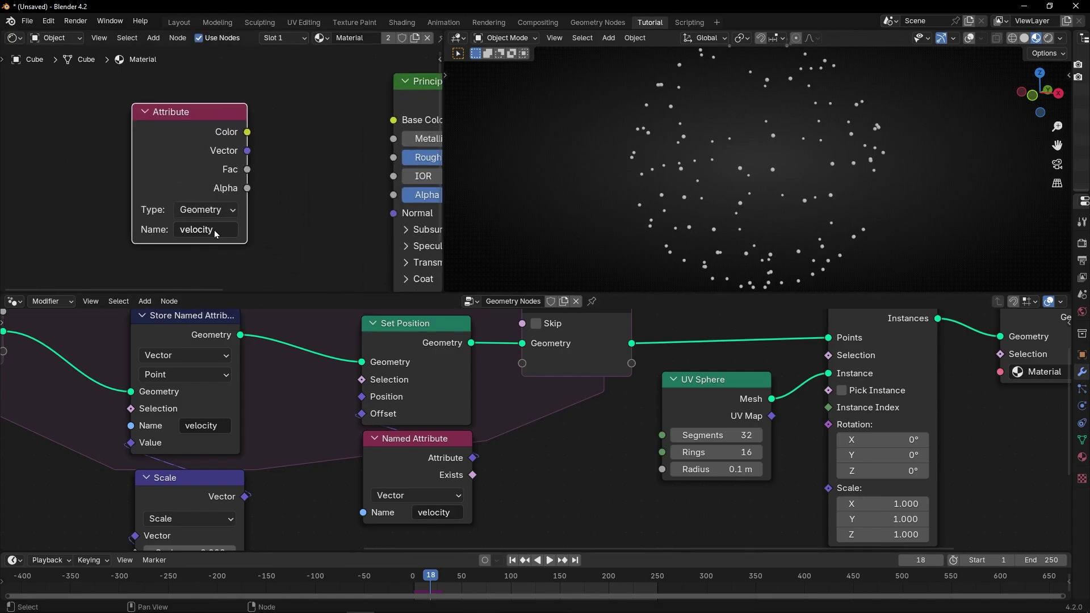
pyautogui.keyDown('ctrl'); pyautogui.moveTo(302, 175); pyautogui.dragTo(264, 156, button='middle'); pyautogui.keyUp('ctrl')
pyautogui.hotkey('ctrl', 'space')
pyautogui.moveTo(404, 246); pyautogui.dragTo(260, 241)
pyautogui.scroll(-3, 318, 241)
pyautogui.moveTo(412, 240); pyautogui.dragTo(735, 231)
pyautogui.moveTo(329, 236); pyautogui.dragTo(224, 222)
# Insert a Color Ramp into the Base Color link with cyan, green, yellow and red stops.
pyautogui.hotkey('shift', 'a')
pyautogui.write('color ram')
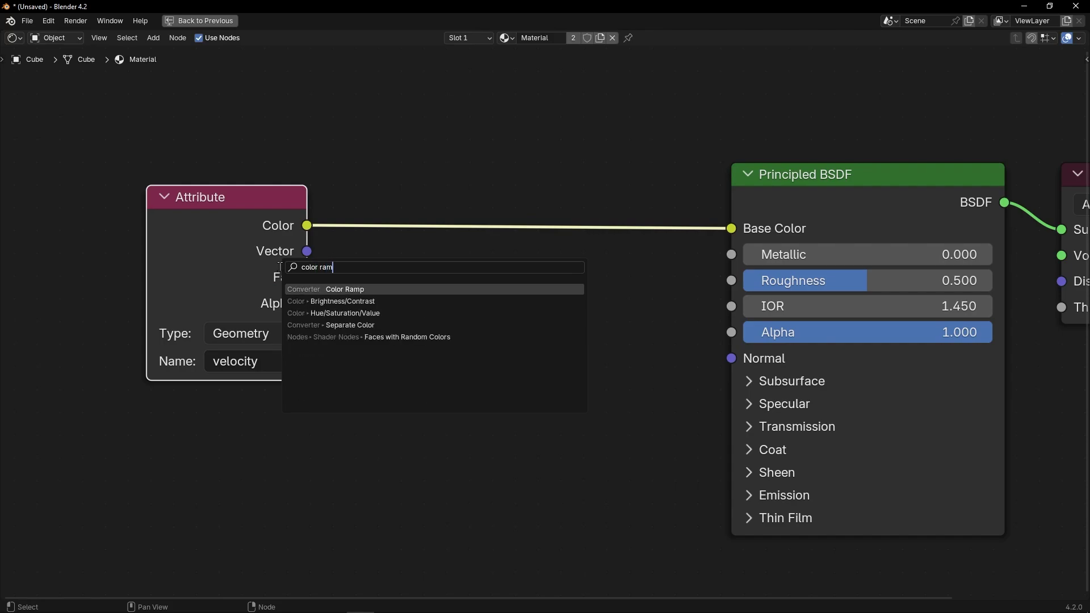
pyautogui.press('Return')
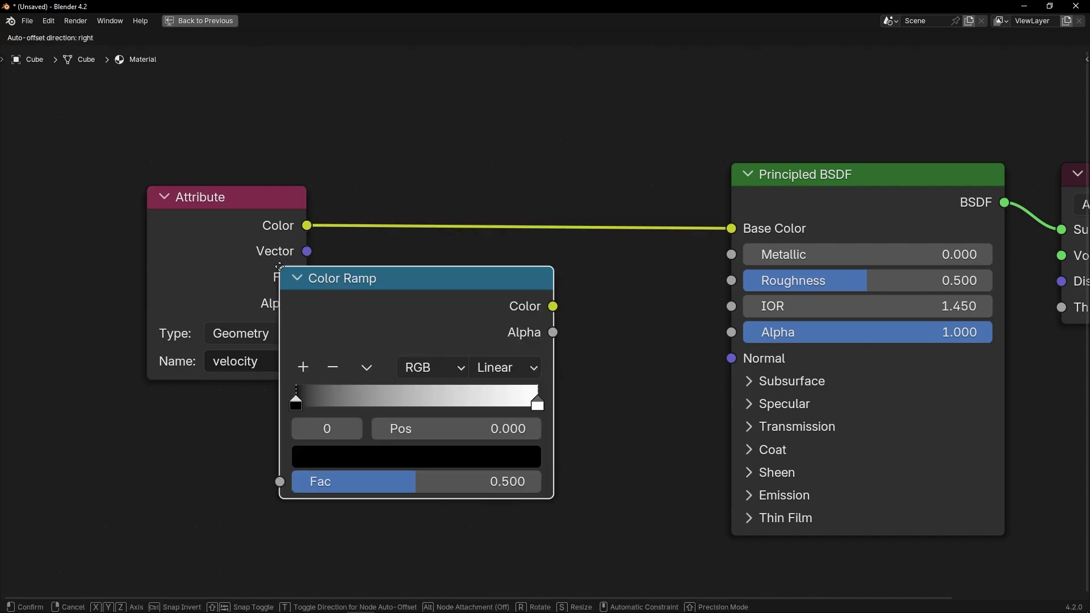
pyautogui.click(368, 166)
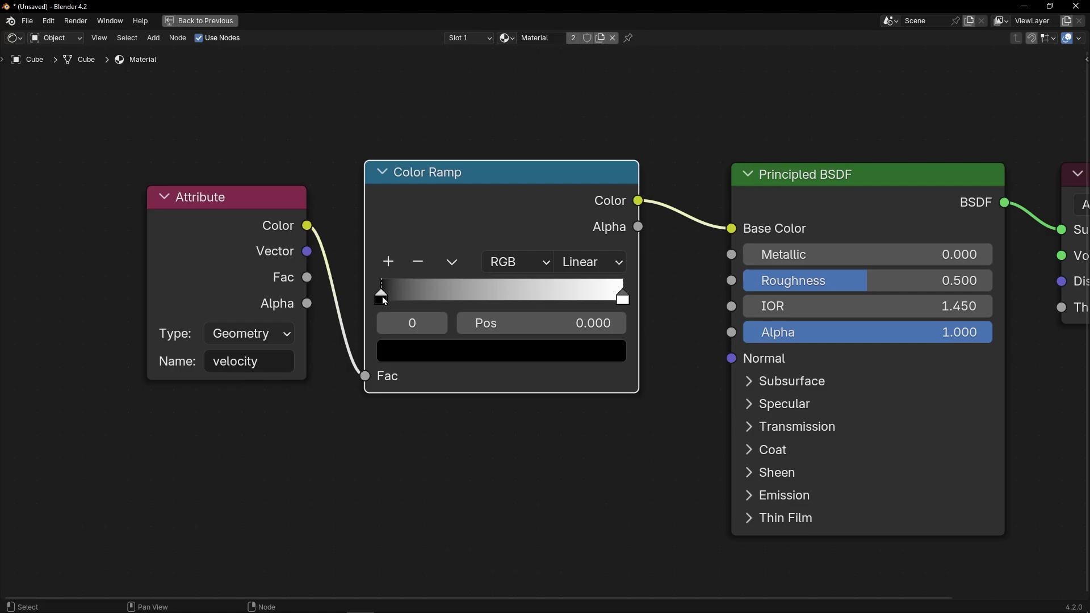
pyautogui.click(423, 351)
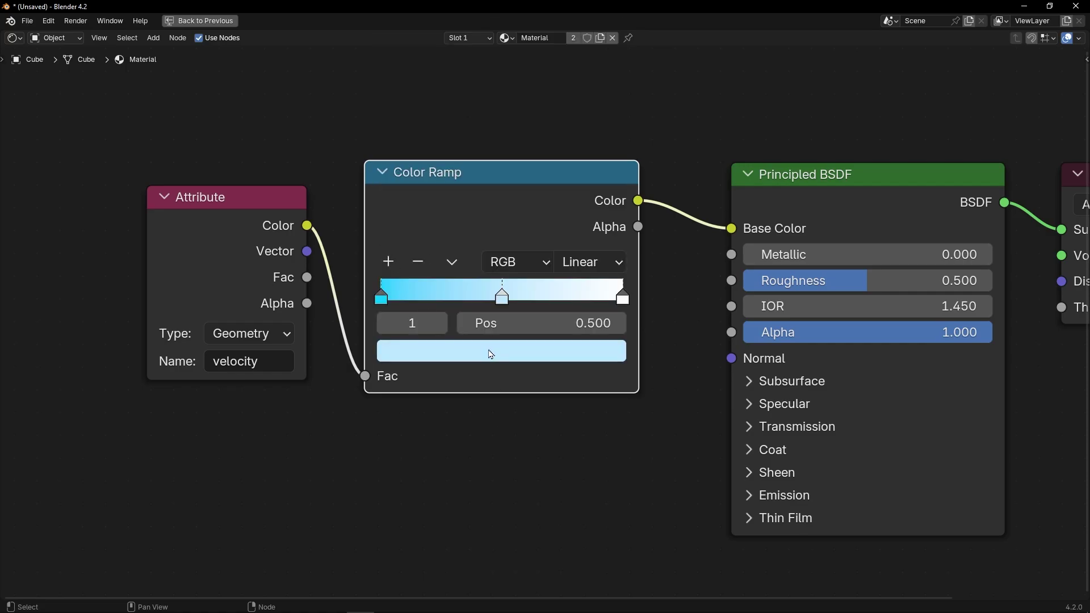
pyautogui.click(501, 350)
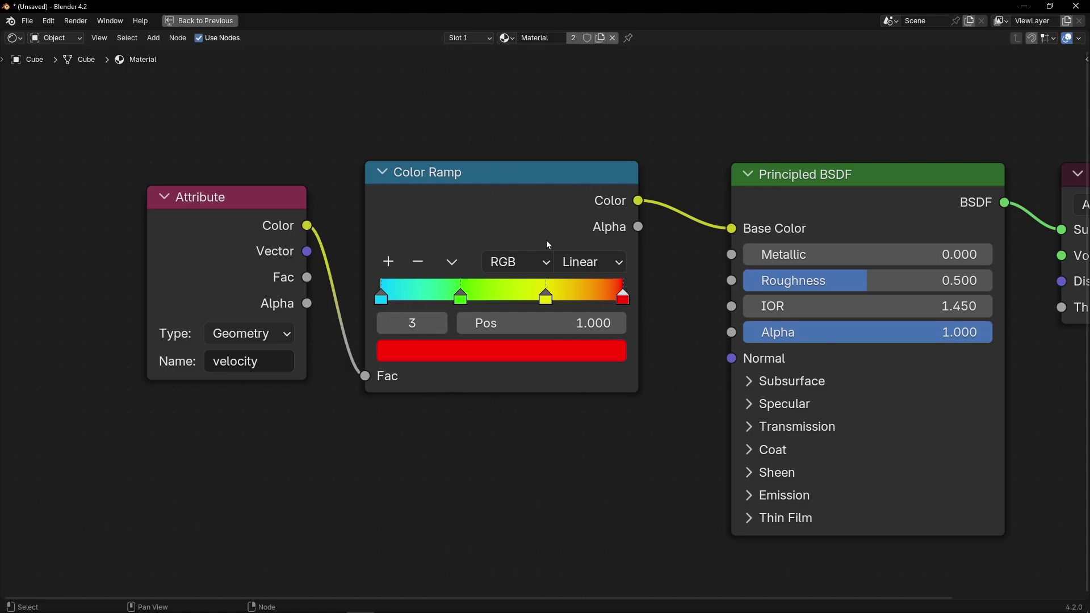
pyautogui.hotkey('ctrl', 'space')
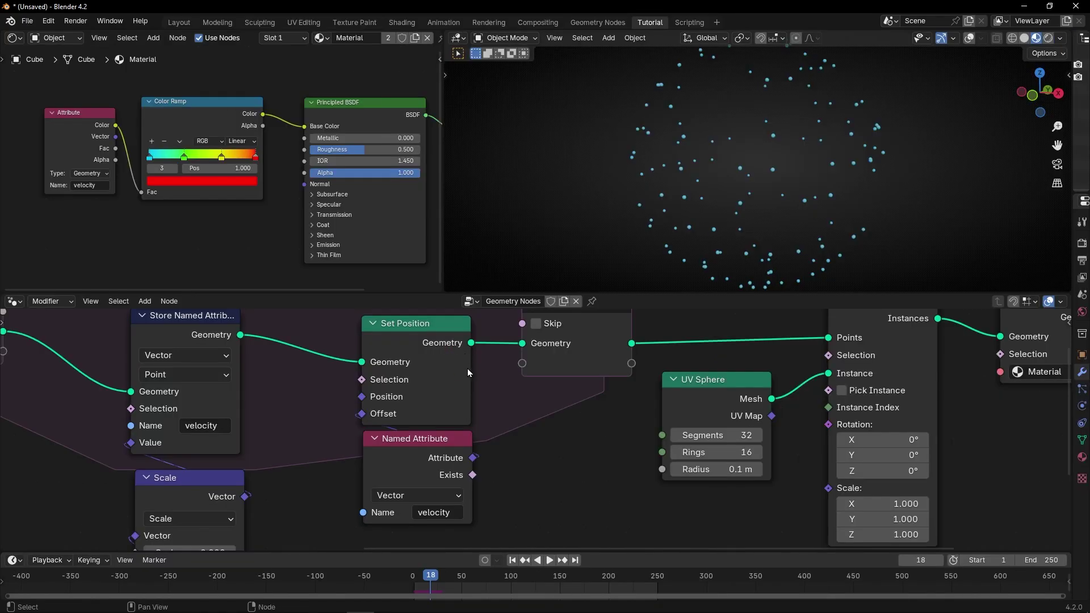
pyautogui.click(511, 560)
pyautogui.press('space')
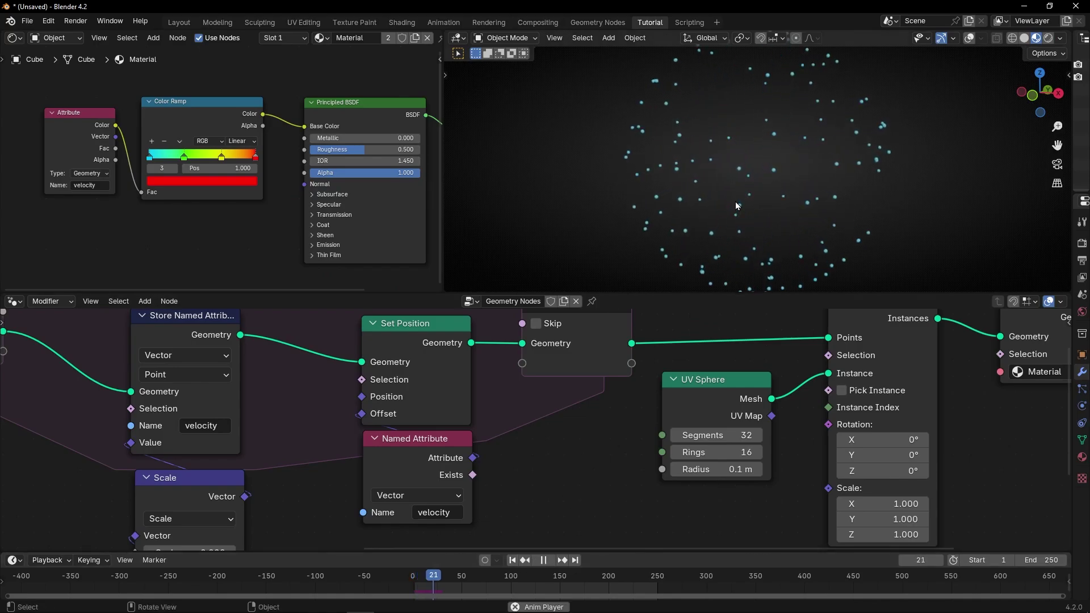
pyautogui.press('space')
pyautogui.moveTo(748, 323); pyautogui.dragTo(515, 389, button='middle')
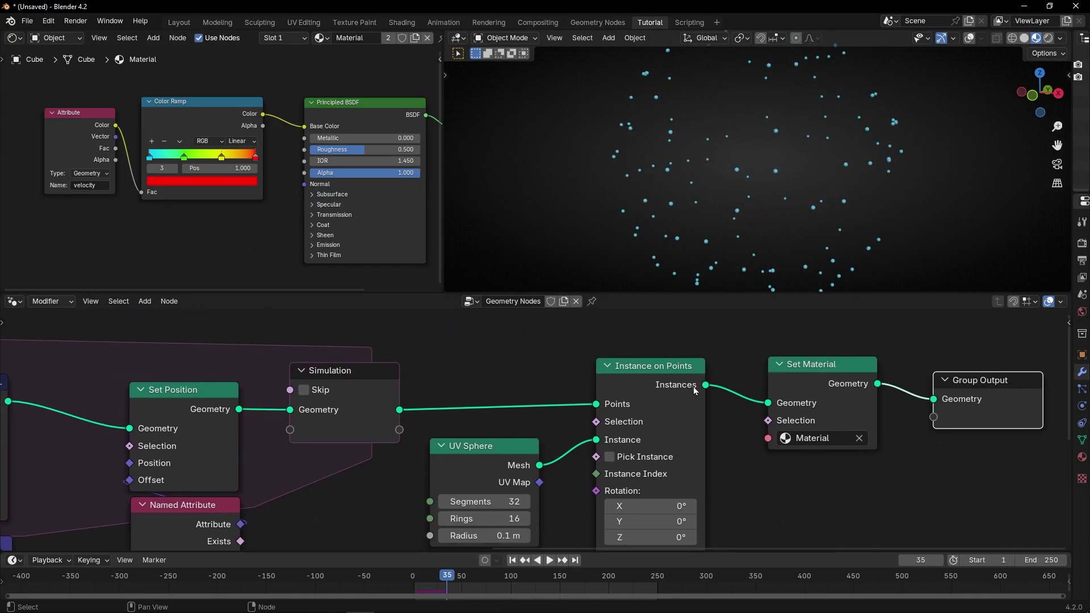
pyautogui.scroll(4, 125, 212)
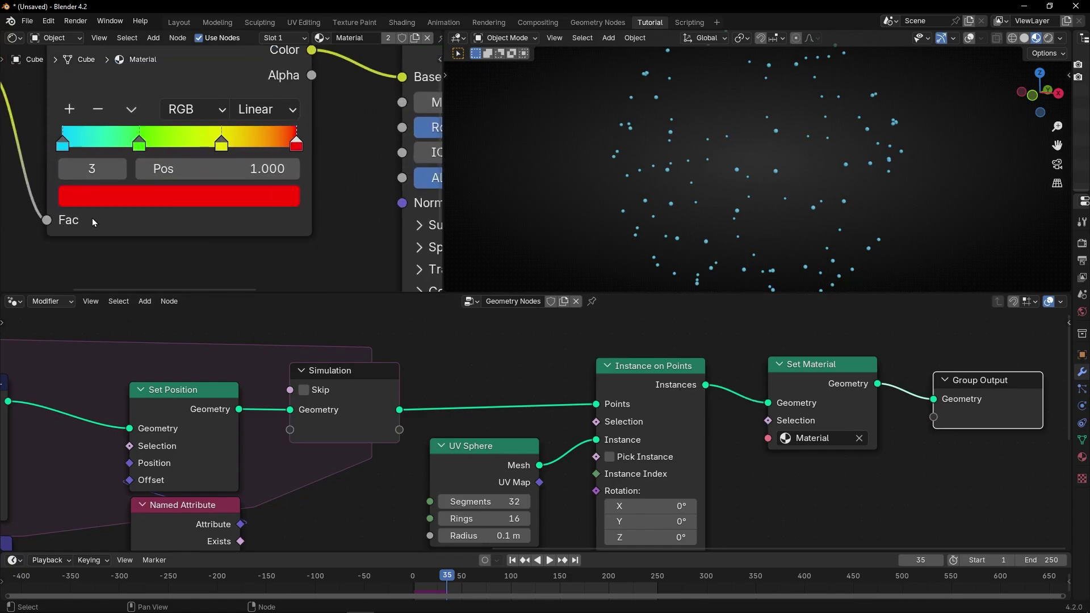
# Set the Attribute node's type to Instancer and preview the burst from frame 1.
pyautogui.click(206, 202)
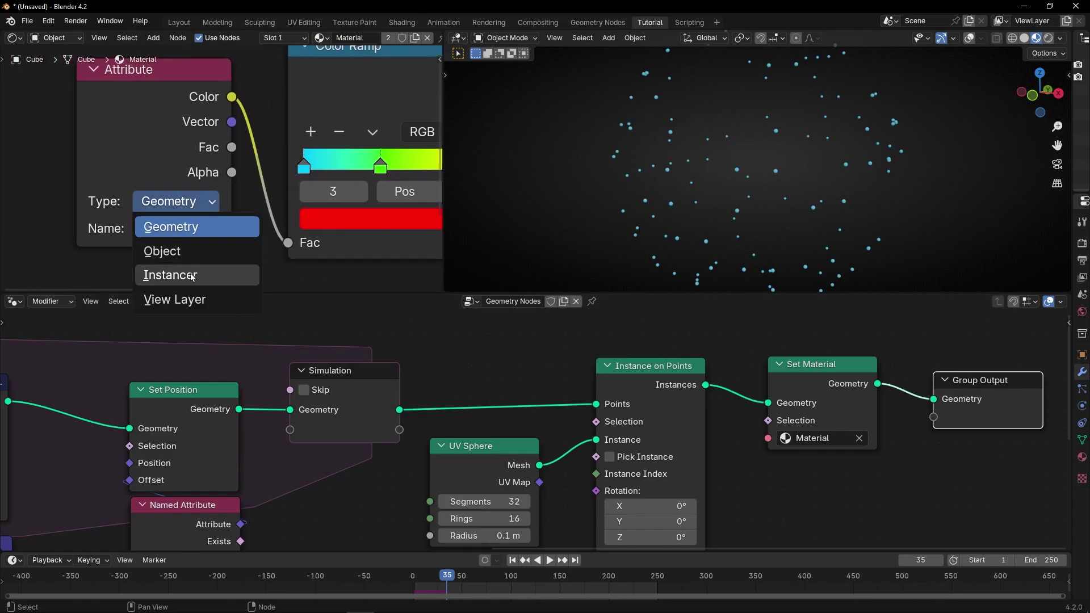
pyautogui.click(192, 275)
pyautogui.click(512, 561)
pyautogui.moveTo(752, 161); pyautogui.dragTo(673, 176, button='middle')
pyautogui.scroll(4, 809, 174)
pyautogui.scroll(3, 809, 172)
pyautogui.moveTo(792, 155); pyautogui.dragTo(765, 185, button='middle')
pyautogui.press('space')
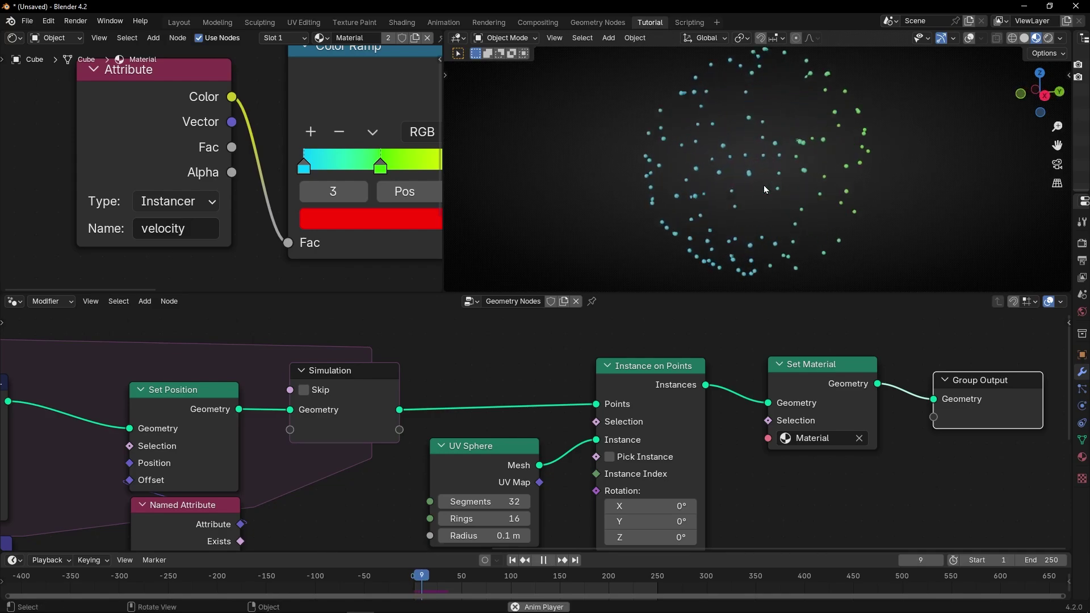
pyautogui.press('space')
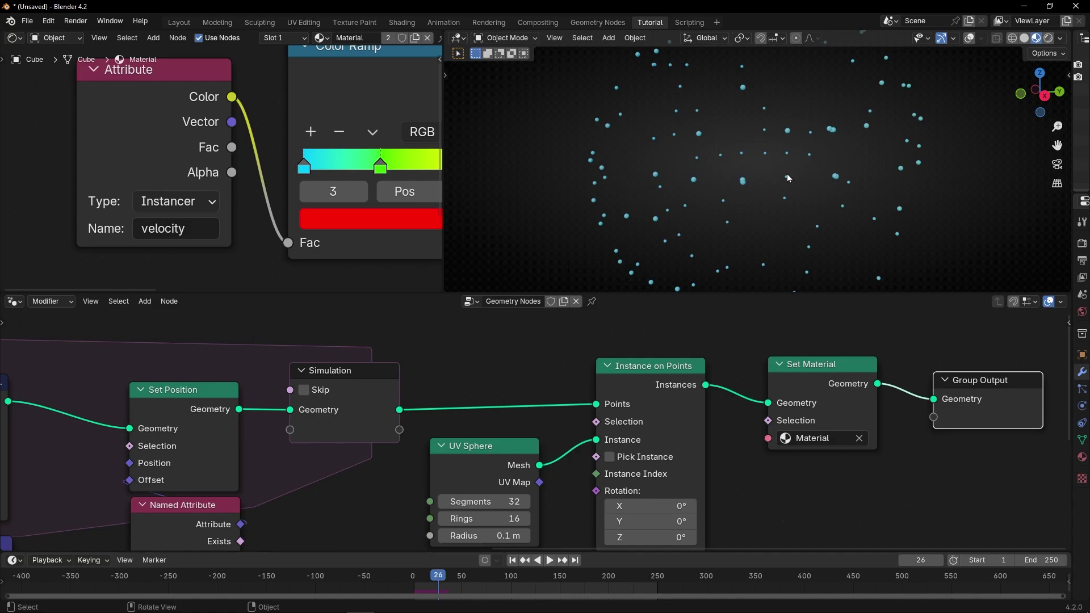
# Expand the shader editor to fill the window and move the Attribute node left.
pyautogui.hotkey('ctrl', 'space')
pyautogui.scroll(-3, 397, 194)
pyautogui.moveTo(591, 203); pyautogui.dragTo(458, 170, button='middle')
pyautogui.click(354, 248)
pyautogui.moveTo(354, 248); pyautogui.dragTo(181, 251)
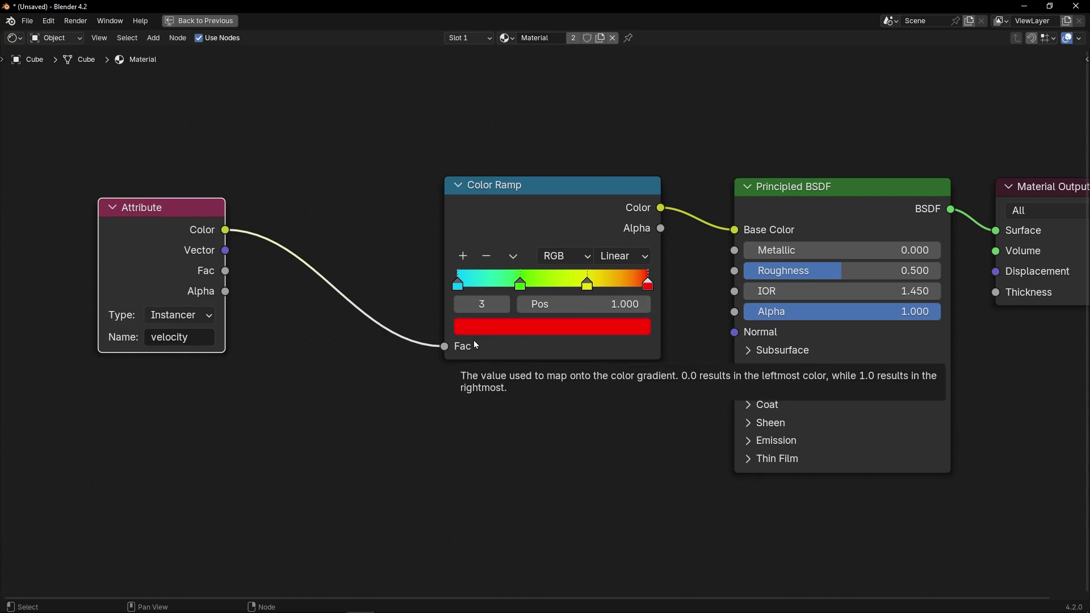
# Insert a Vector Math Length node so the velocity's length drives the Color Ramp Fac.
pyautogui.hotkey('shift', 'a')
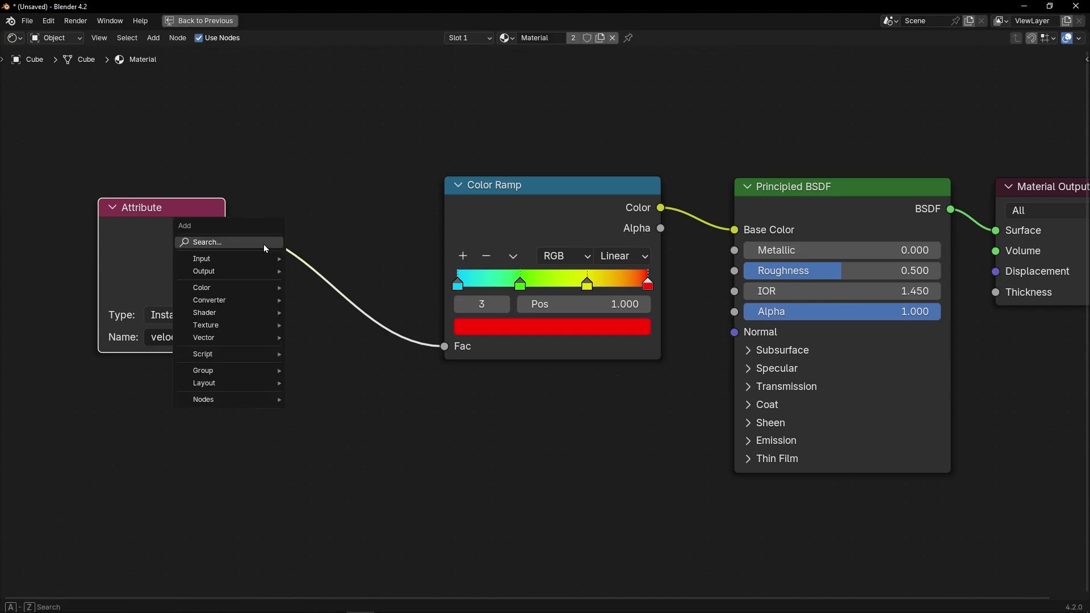
pyautogui.write('vector')
pyautogui.write(' m')
pyautogui.press('Return')
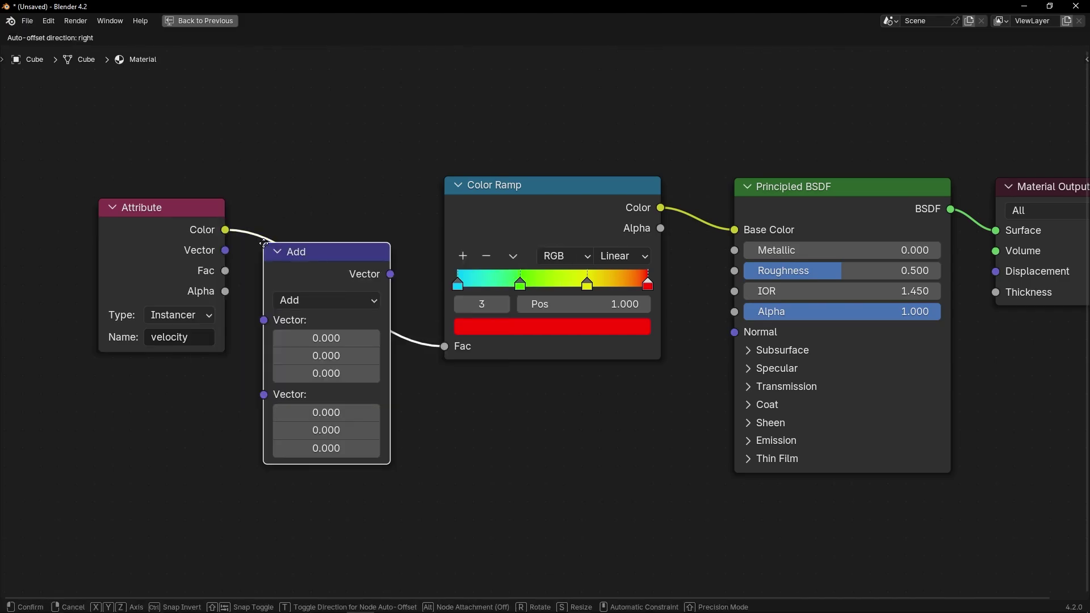
pyautogui.click(264, 244)
pyautogui.moveTo(290, 245); pyautogui.dragTo(288, 200)
pyautogui.click(296, 251)
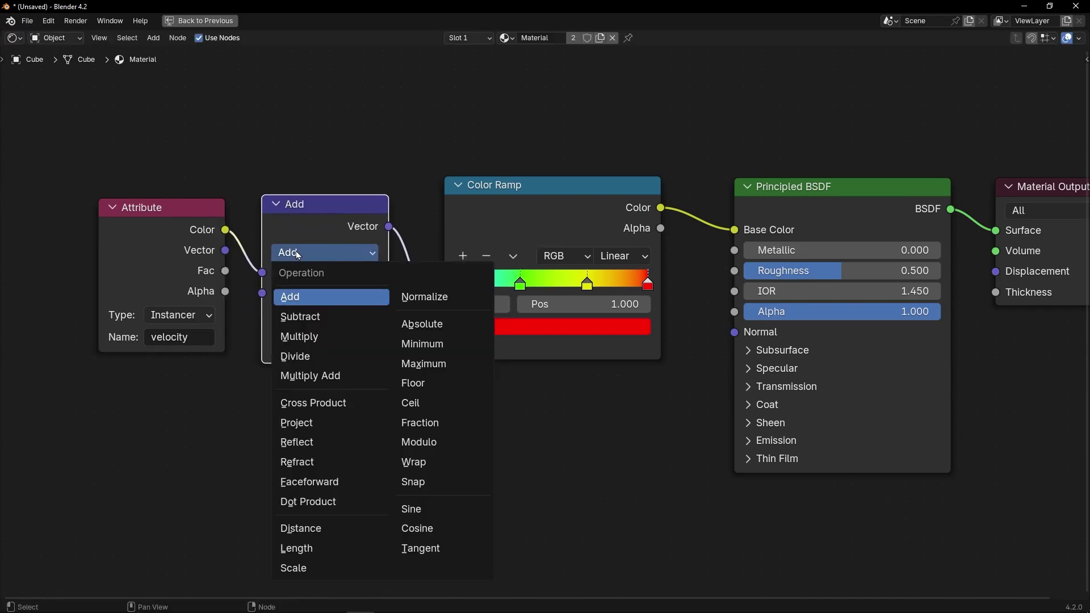
pyautogui.click(320, 552)
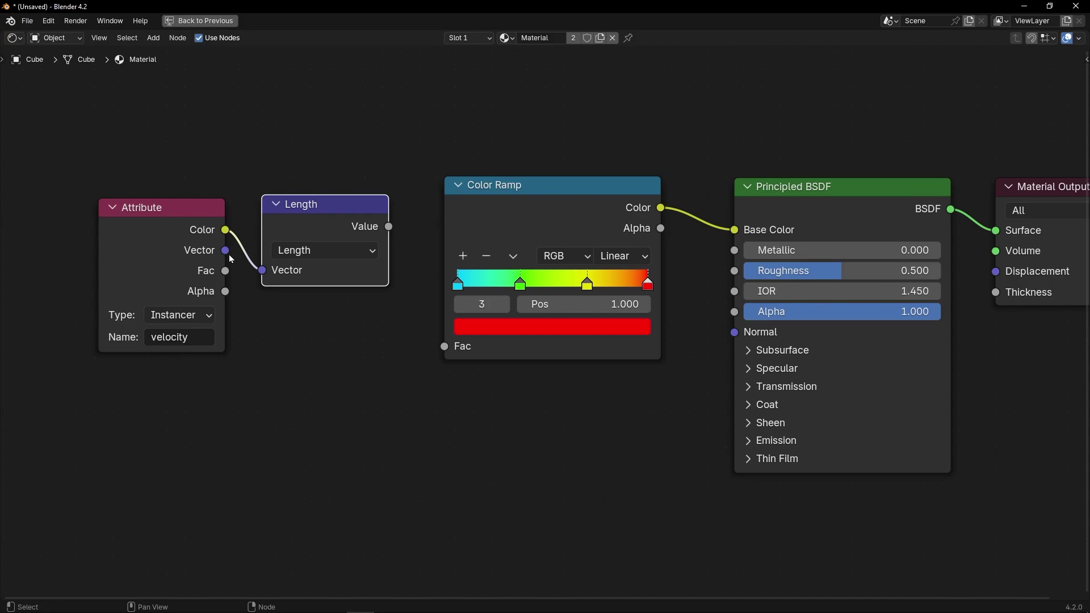
pyautogui.moveTo(385, 230); pyautogui.dragTo(444, 347)
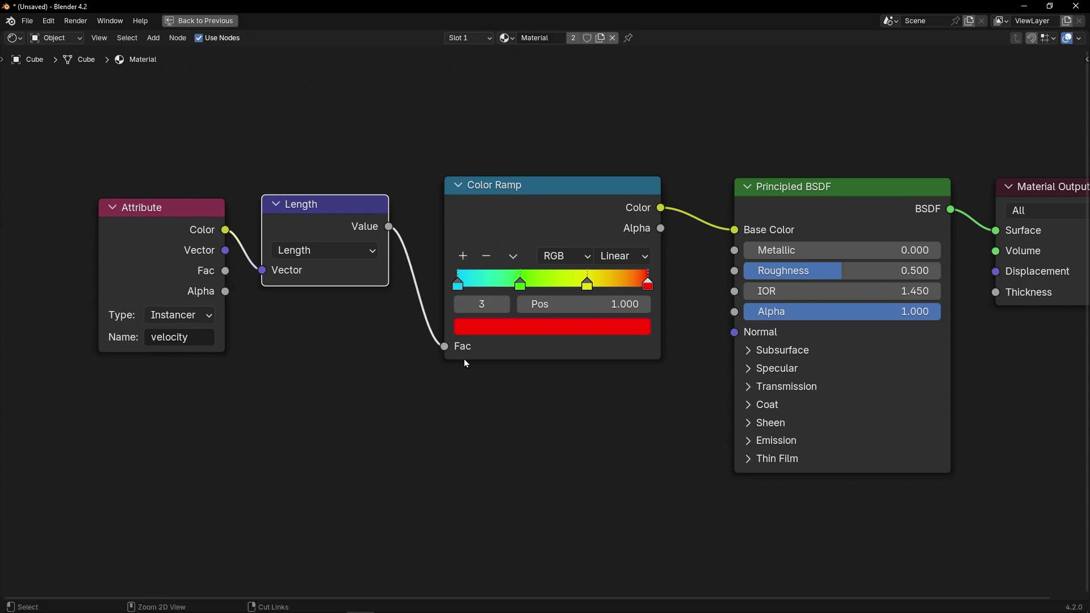
pyautogui.hotkey('ctrl', 'space')
pyautogui.click(512, 560)
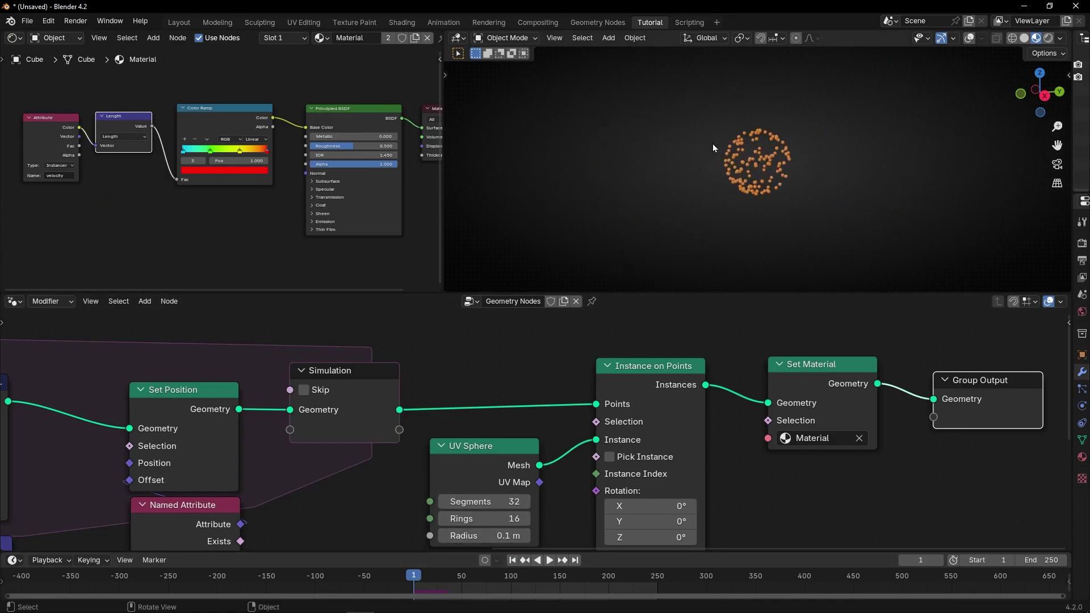
# Shift the Color Ramp's first stop hue toward a deeper blue.
pyautogui.scroll(4, 364, 148)
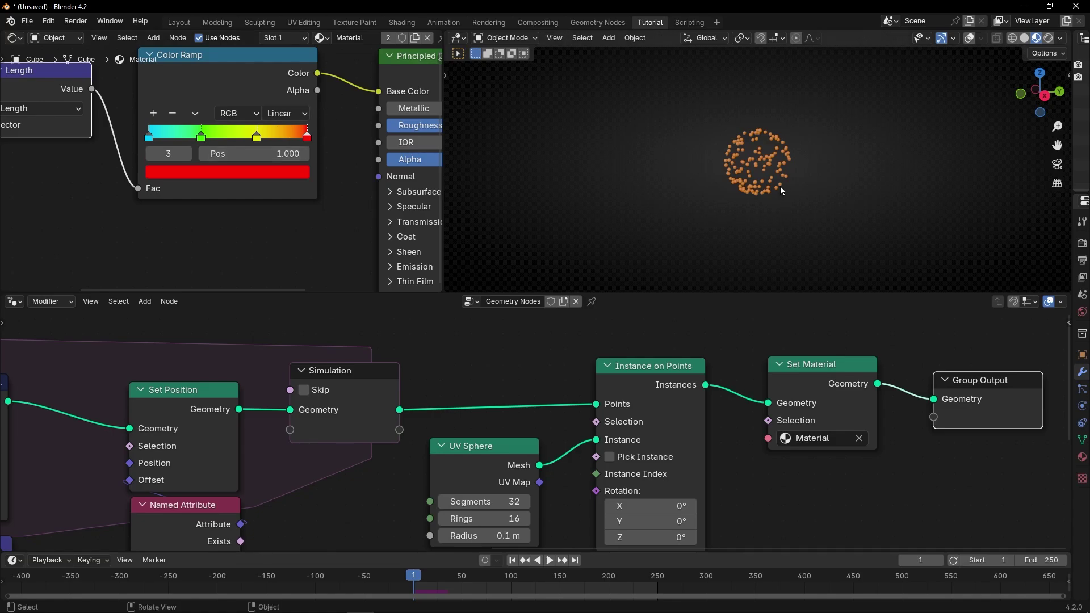
pyautogui.press('space')
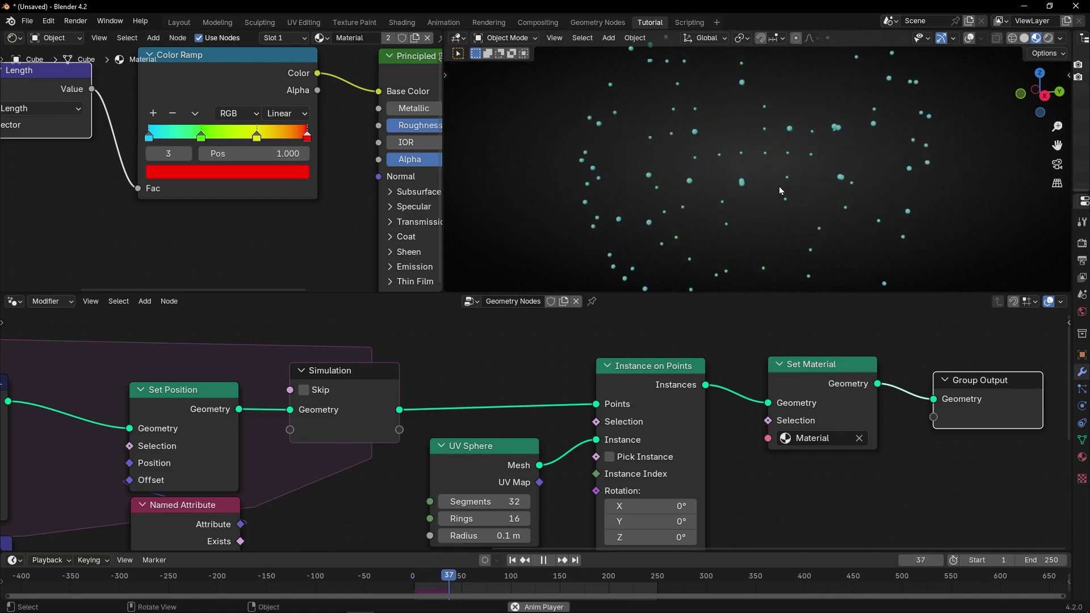
pyautogui.press('space')
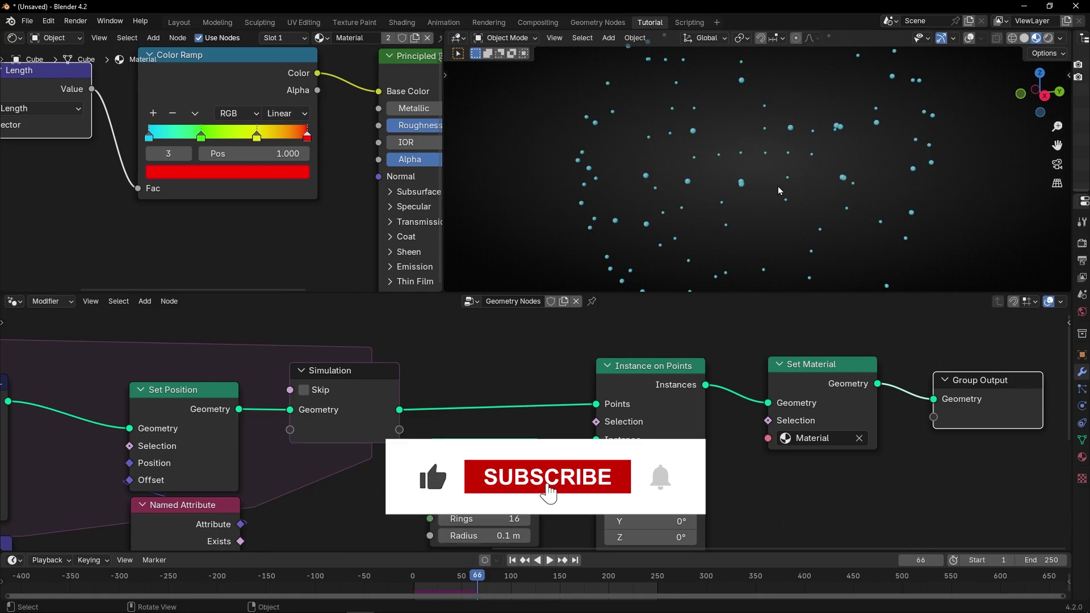
pyautogui.scroll(3, 187, 109)
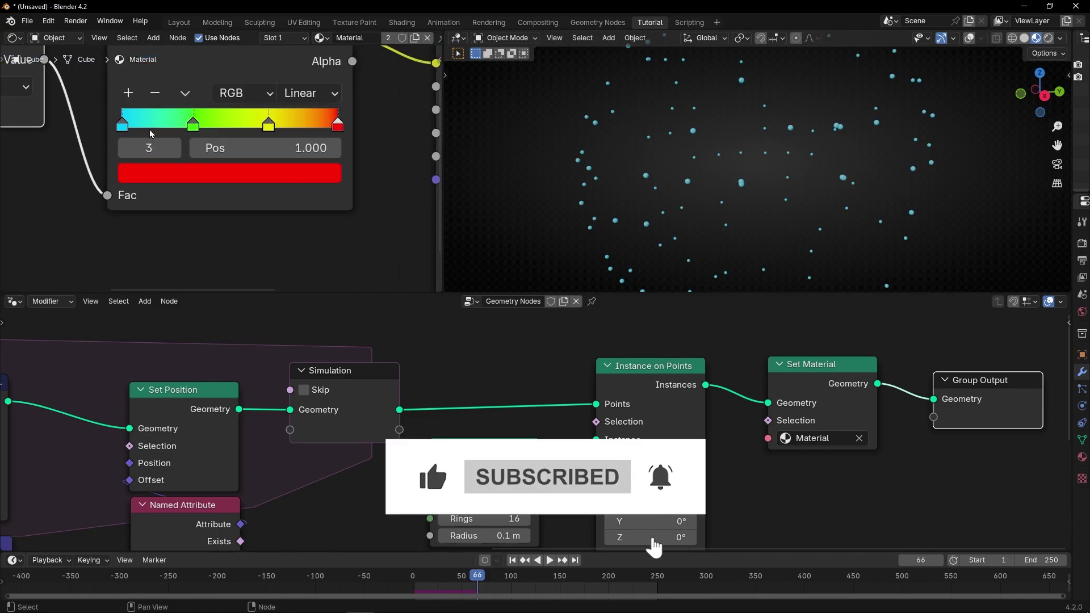
pyautogui.click(141, 174)
pyautogui.click(147, 232)
pyautogui.moveTo(232, 261); pyautogui.dragTo(275, 251)
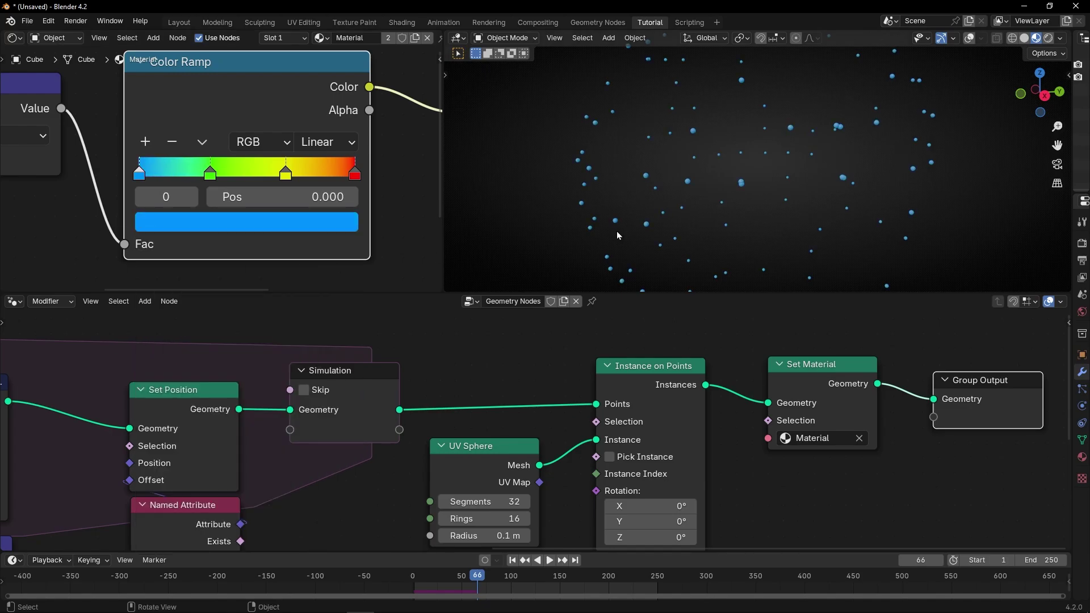
# Enlarge the UV Sphere radius to 0.19 m, replay, and reset to frame 1.
pyautogui.moveTo(800, 494); pyautogui.dragTo(796, 421, button='middle')
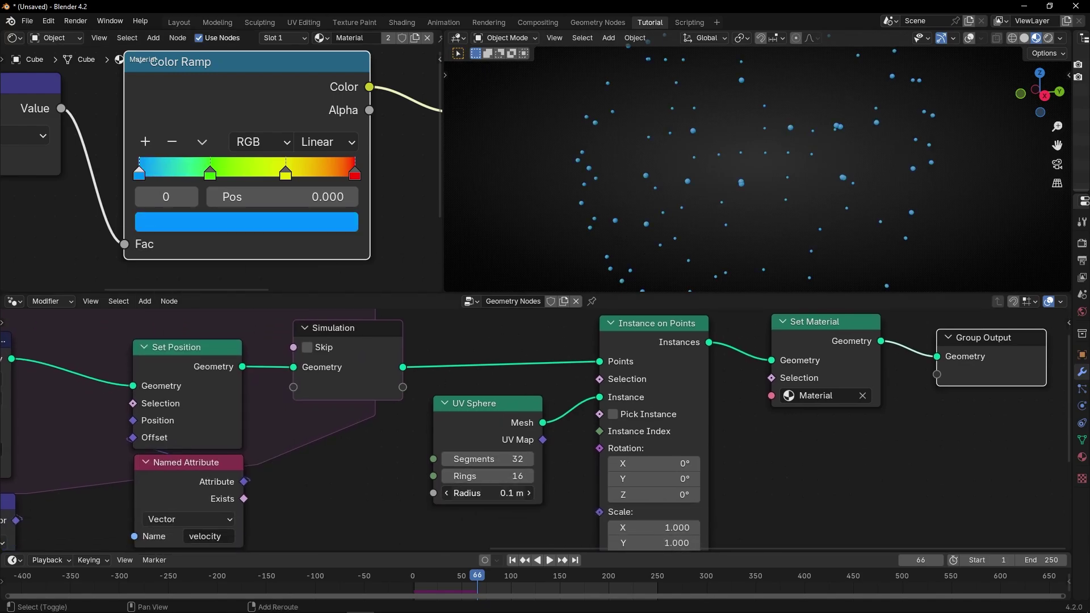
pyautogui.moveTo(489, 493); pyautogui.dragTo(508, 493)
pyautogui.hotkey('shift', 'Left')
pyautogui.press('space')
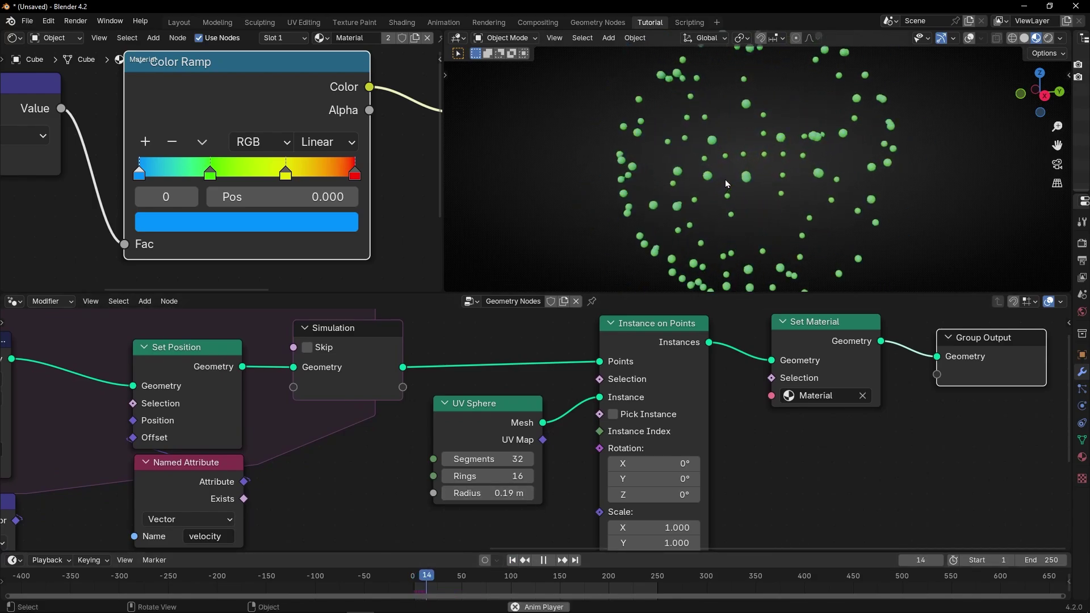
pyautogui.press('space')
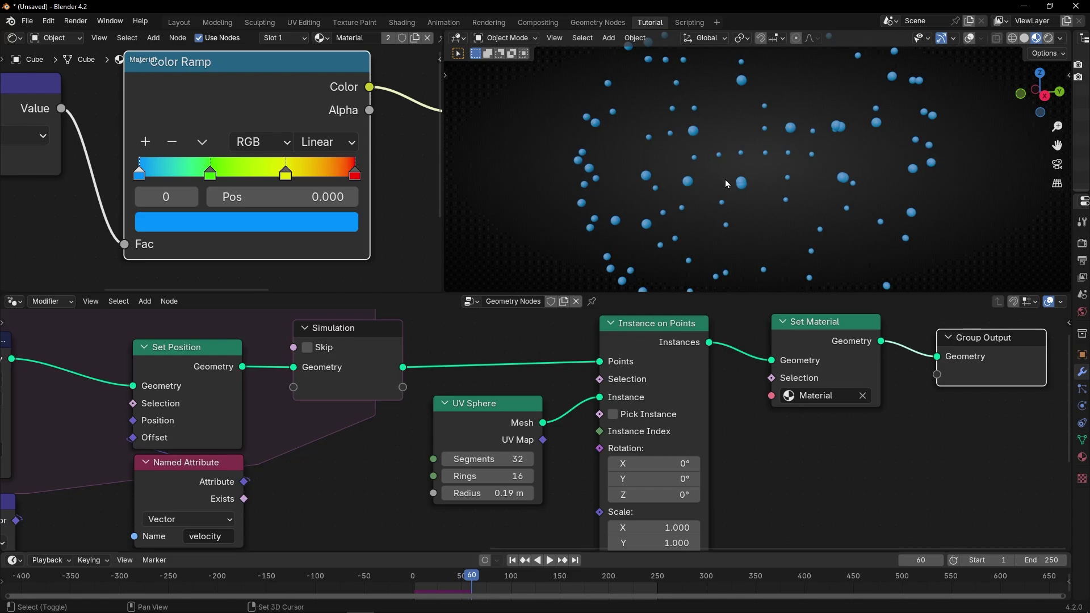
pyautogui.hotkey('shift', 'Left')
pyautogui.scroll(-3, 318, 488)
pyautogui.moveTo(313, 489); pyautogui.dragTo(684, 437, button='middle')
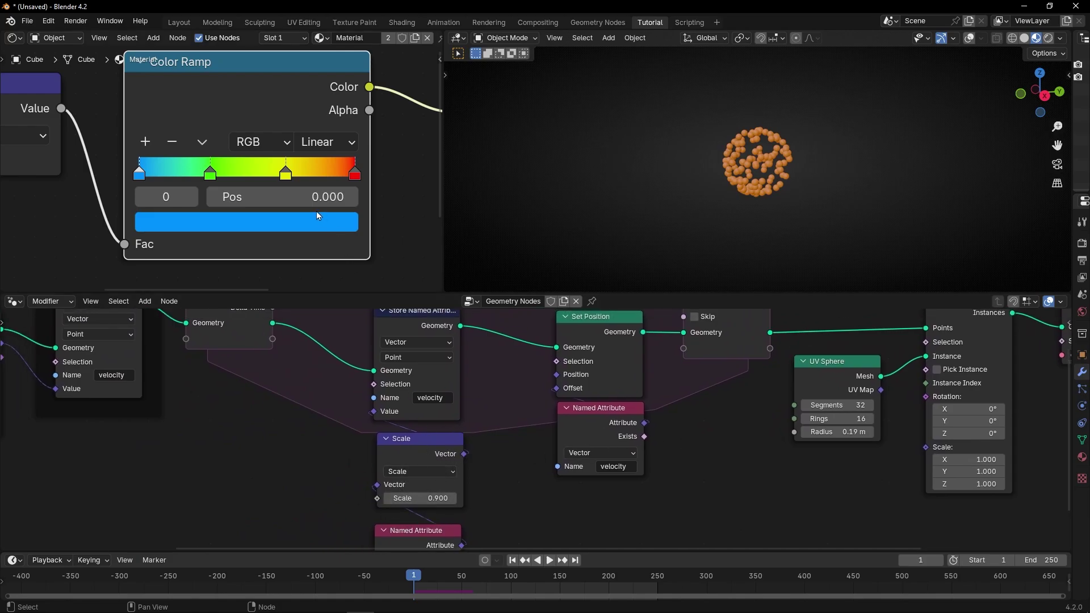
# Insert a clamped 0–1 Map Range node between the Length node and the Color Ramp Fac.
pyautogui.hotkey('ctrl', 'space')
pyautogui.moveTo(111, 192); pyautogui.dragTo(350, 390)
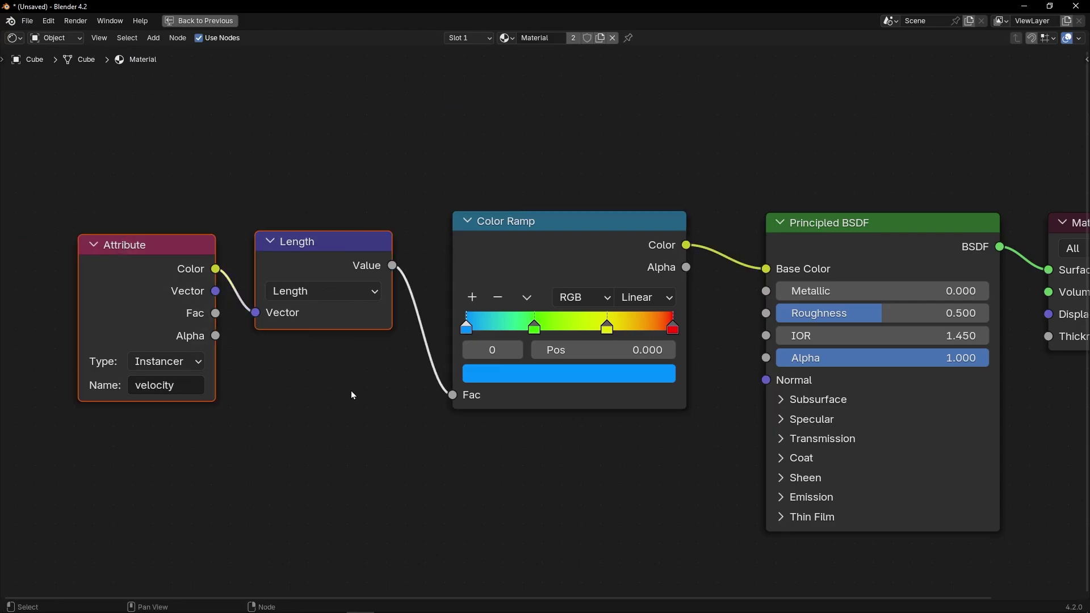
pyautogui.press('g')
pyautogui.click(170, 327)
pyautogui.click(315, 259)
pyautogui.hotkey('shift', 'a')
pyautogui.write('m')
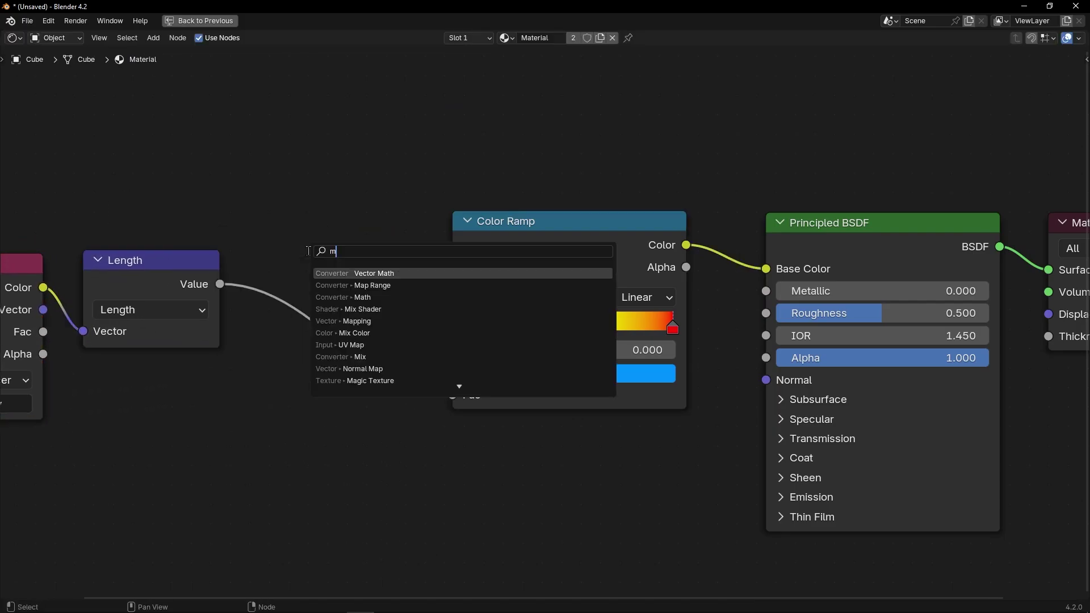
pyautogui.write('ap ra')
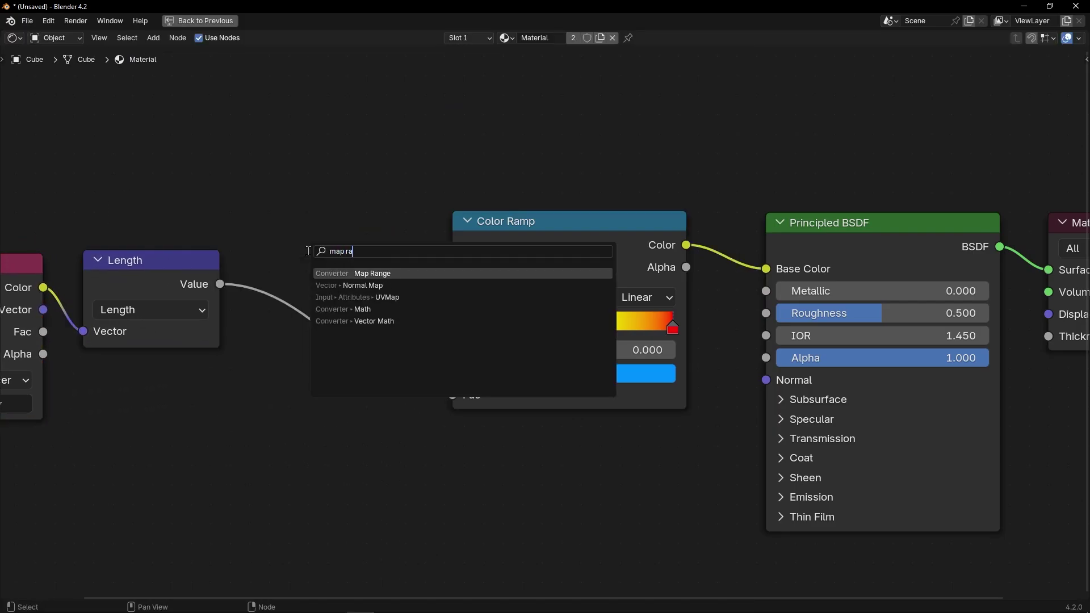
pyautogui.press('Return')
pyautogui.click(267, 213)
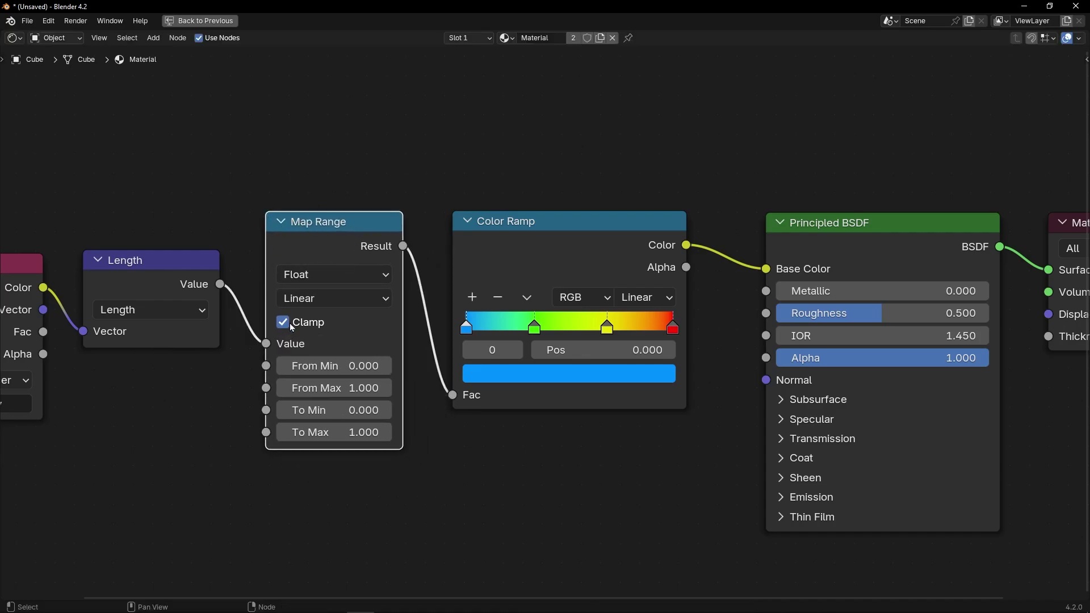
pyautogui.scroll(2, 292, 328)
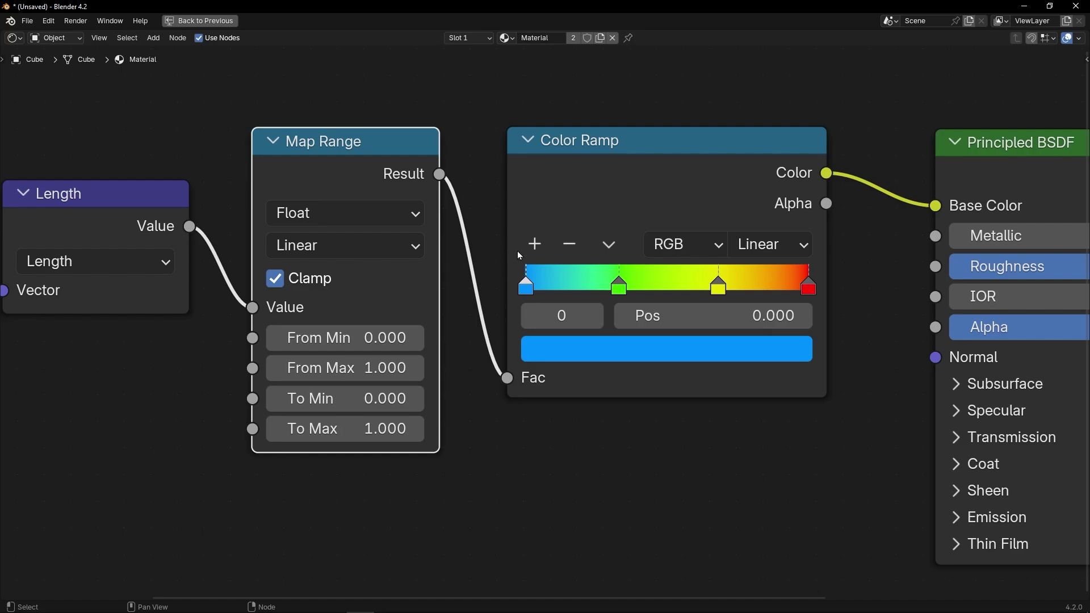
# Check the Color Ramp's blue and red stops and nudge the Length node into place.
pyautogui.click(527, 295)
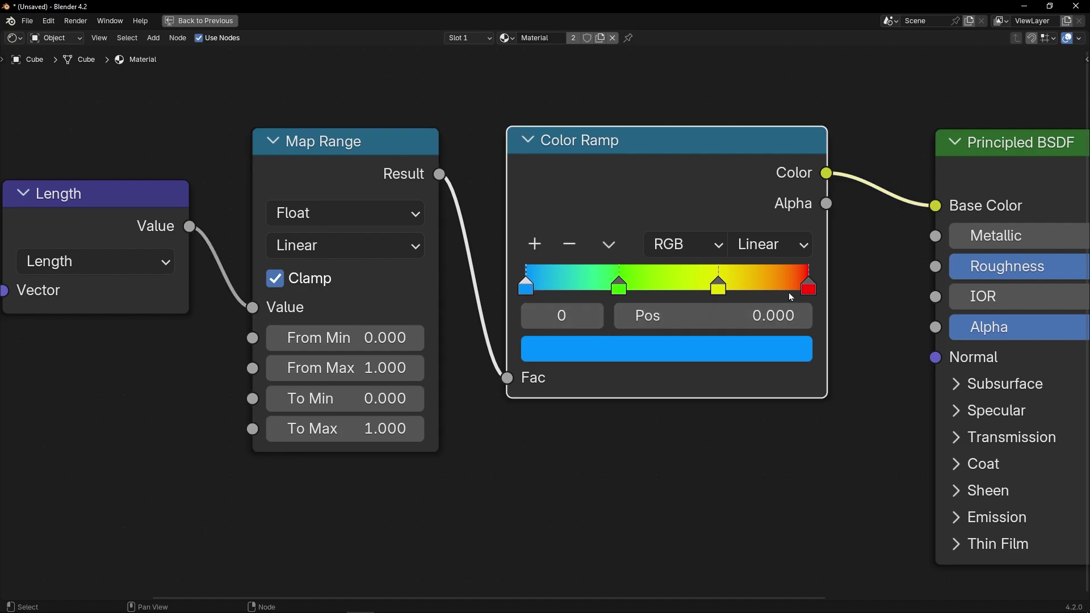
pyautogui.click(808, 290)
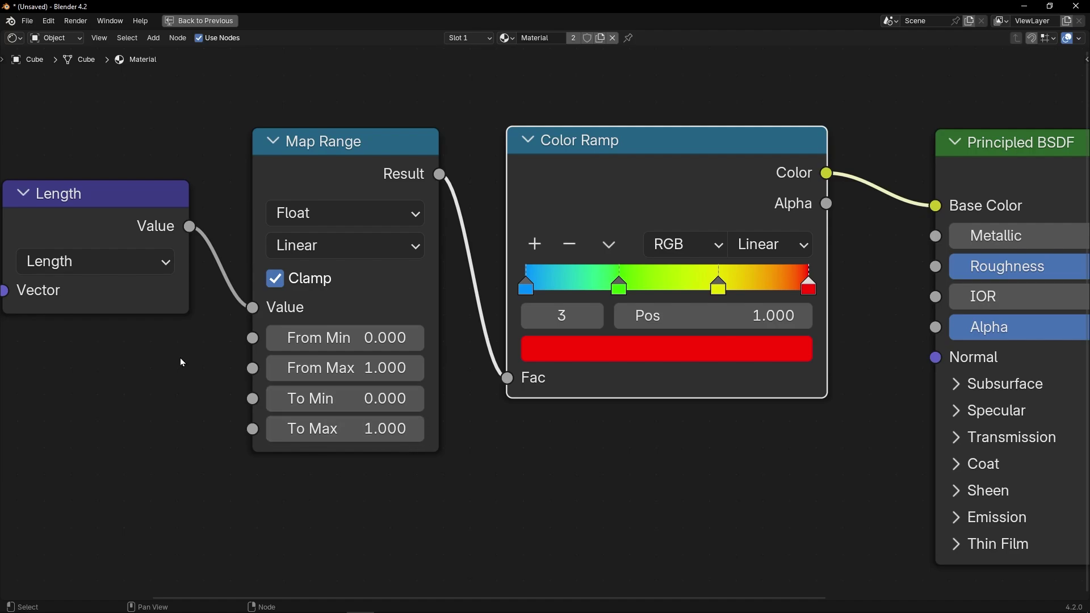
pyautogui.moveTo(80, 210)
pyautogui.mouseDown()
pyautogui.moveTo(77, 228)
pyautogui.moveTo(91, 211)
pyautogui.mouseUp()
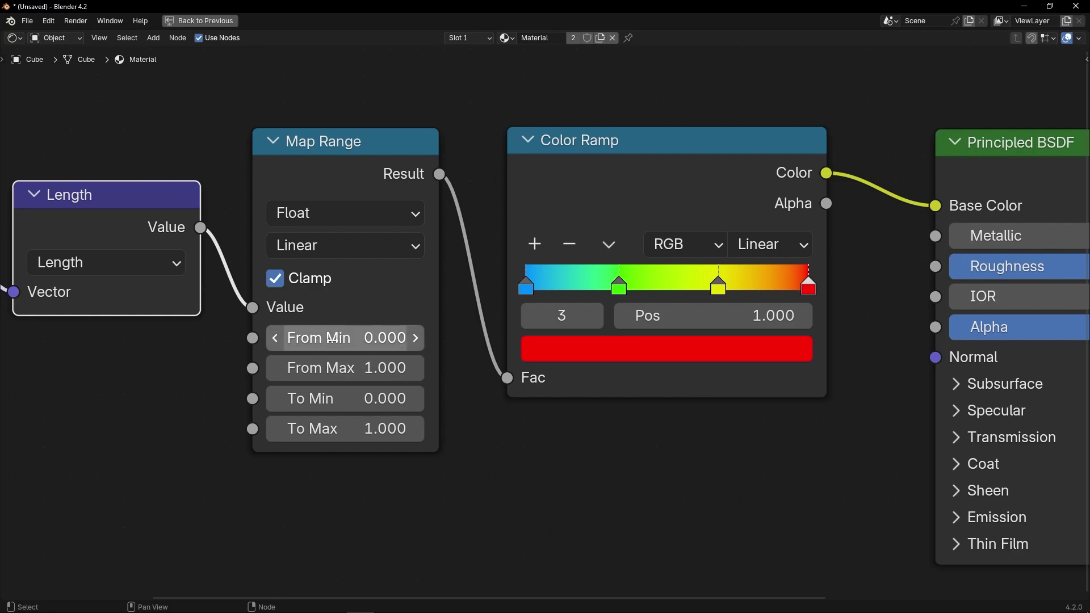
pyautogui.moveTo(182, 282)
pyautogui.mouseDown()
pyautogui.moveTo(142, 273)
pyautogui.moveTo(189, 277)
pyautogui.mouseUp()
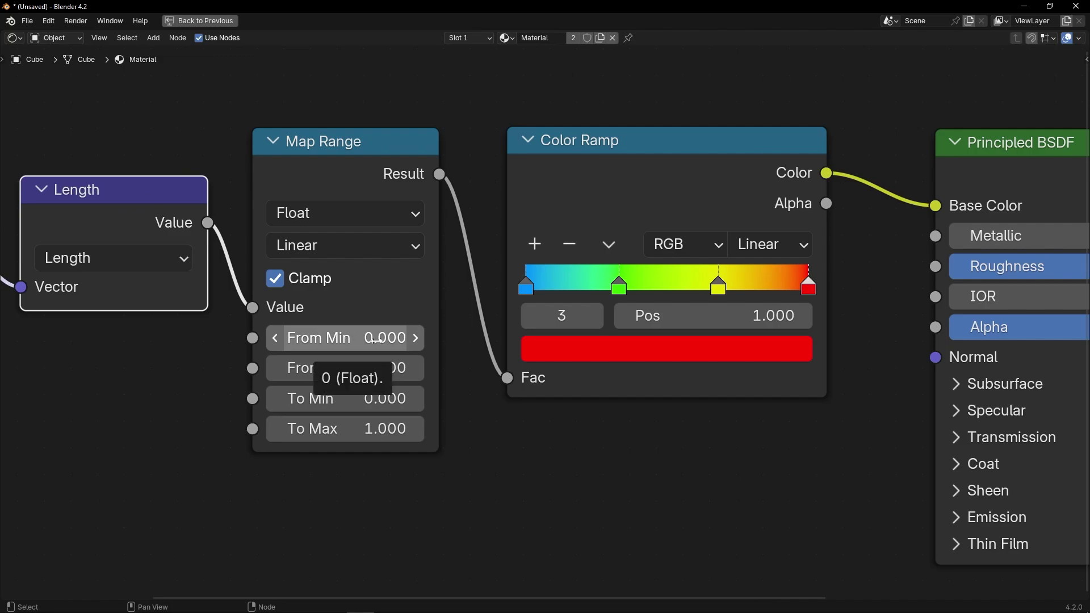
pyautogui.click(525, 290)
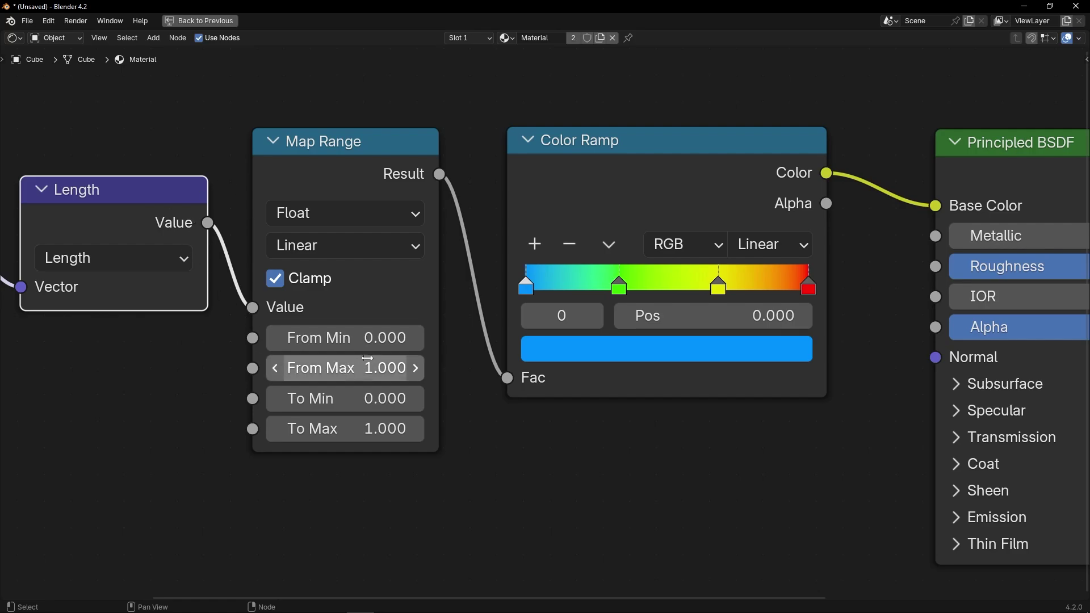
pyautogui.click(802, 290)
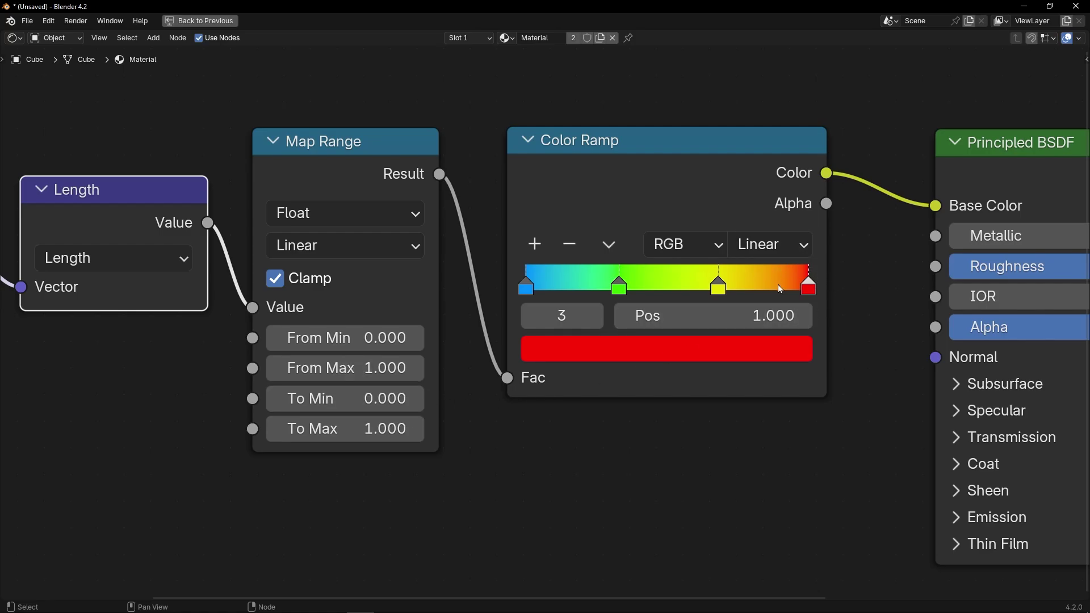
pyautogui.hotkey('ctrl', 'space')
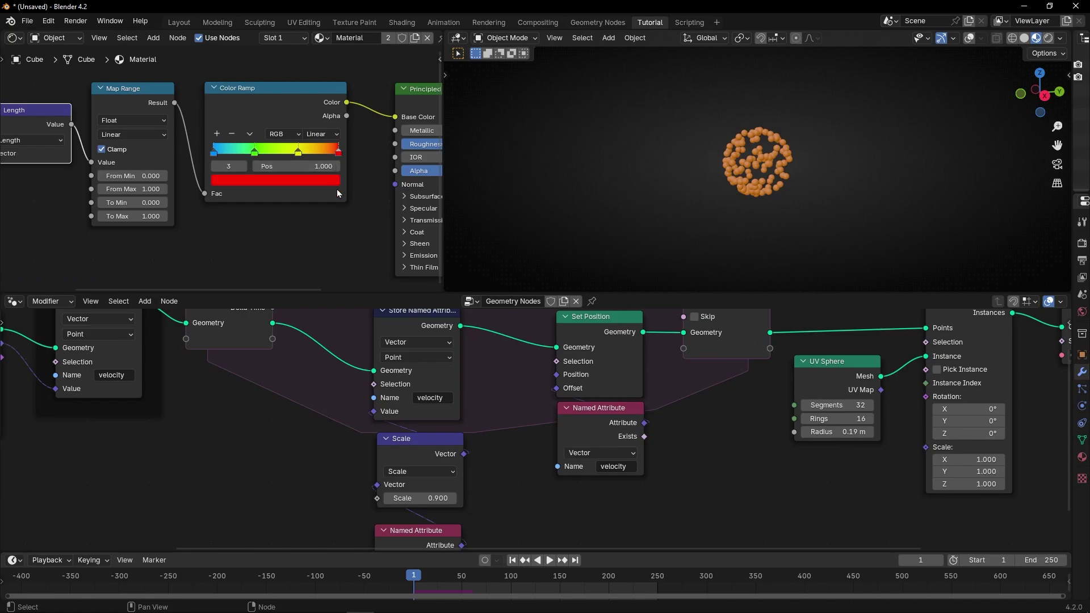
# Try velocity Scale values of 0.76 and 0.5, then settle it at 0.9.
pyautogui.scroll(2, 537, 520)
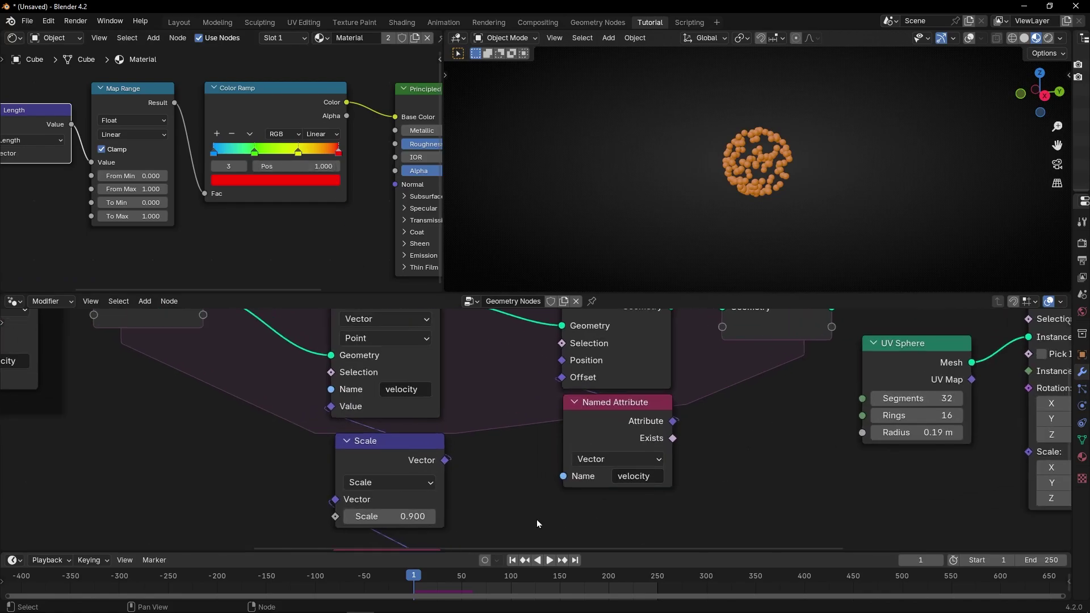
pyautogui.moveTo(537, 519); pyautogui.dragTo(551, 436, button='middle')
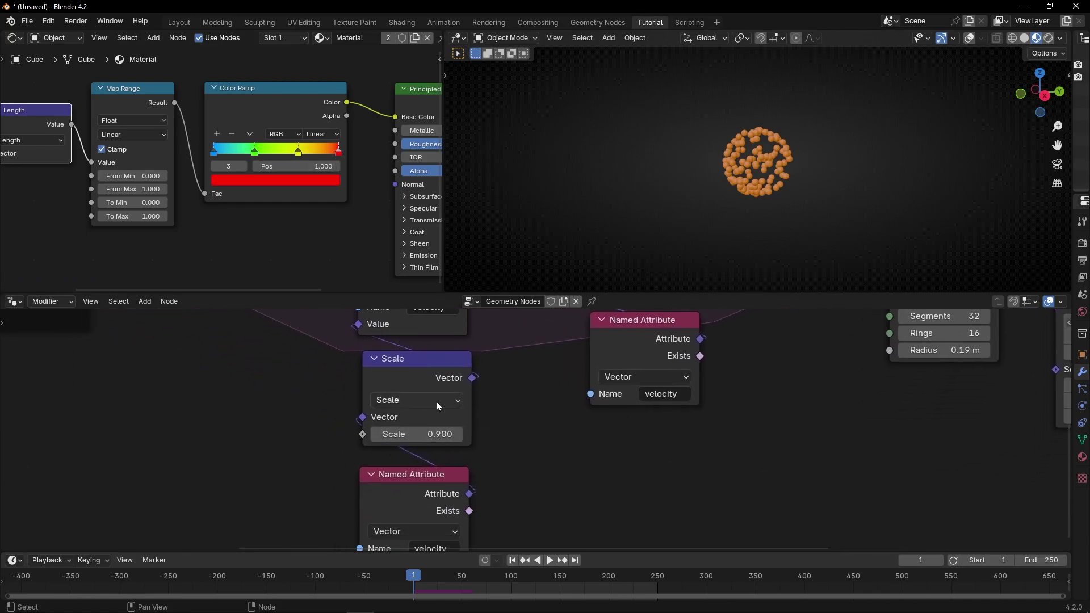
pyautogui.moveTo(431, 434)
pyautogui.mouseDown()
pyautogui.moveTo(375, 434)
pyautogui.moveTo(451, 434)
pyautogui.mouseUp()
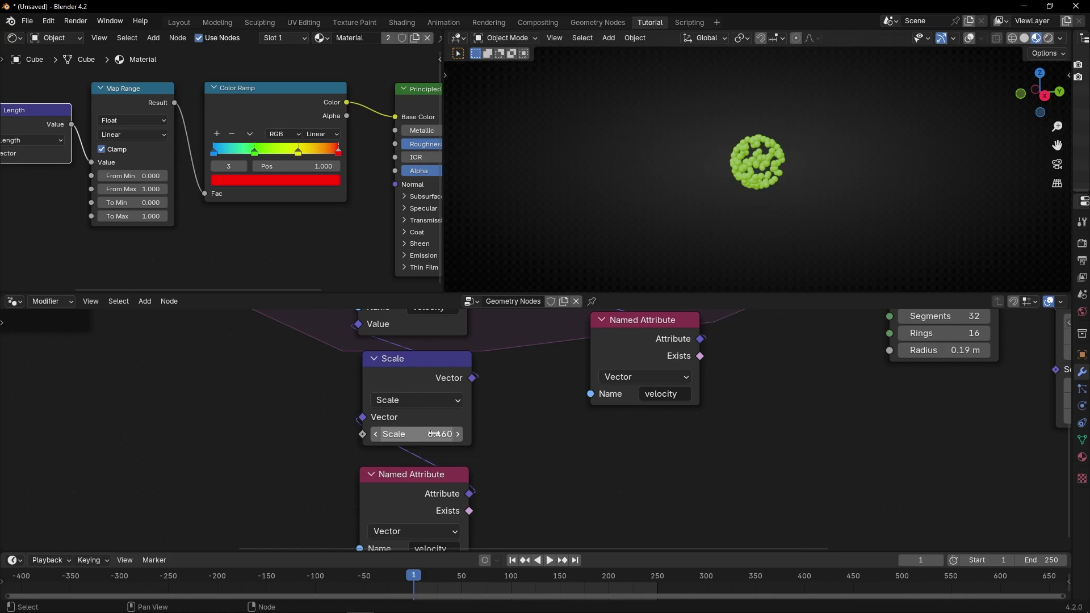
pyautogui.scroll(2, 133, 195)
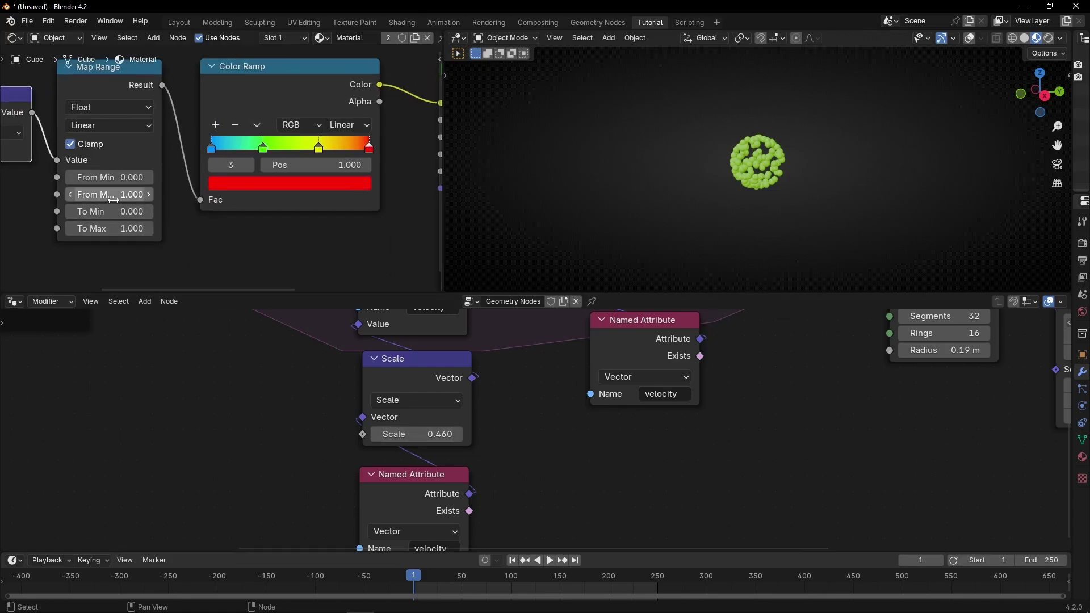
pyautogui.click(436, 435)
pyautogui.write('0')
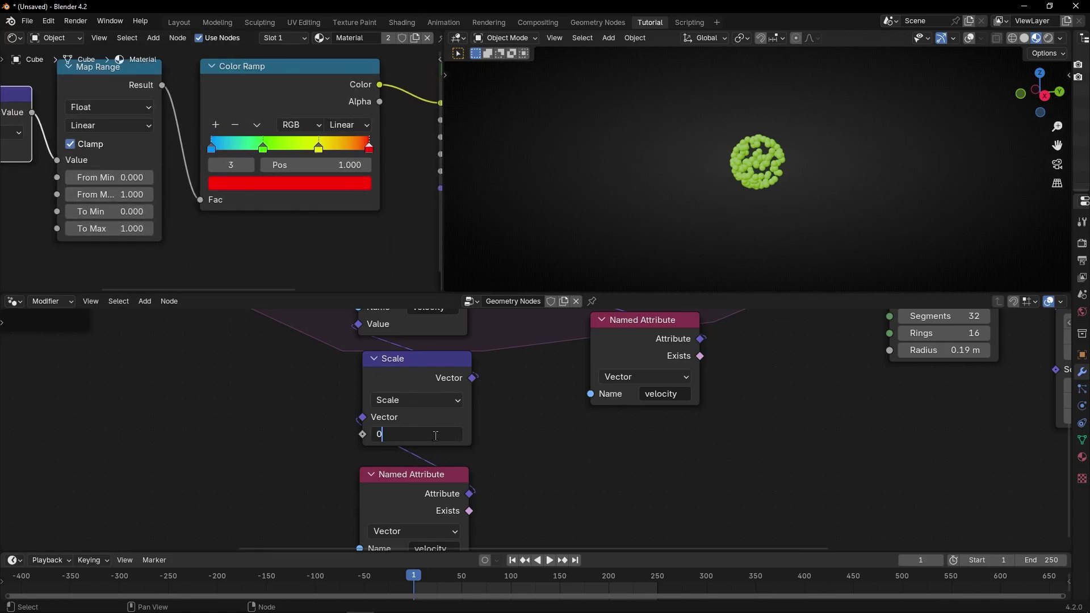
pyautogui.write('.5')
pyautogui.press('Return')
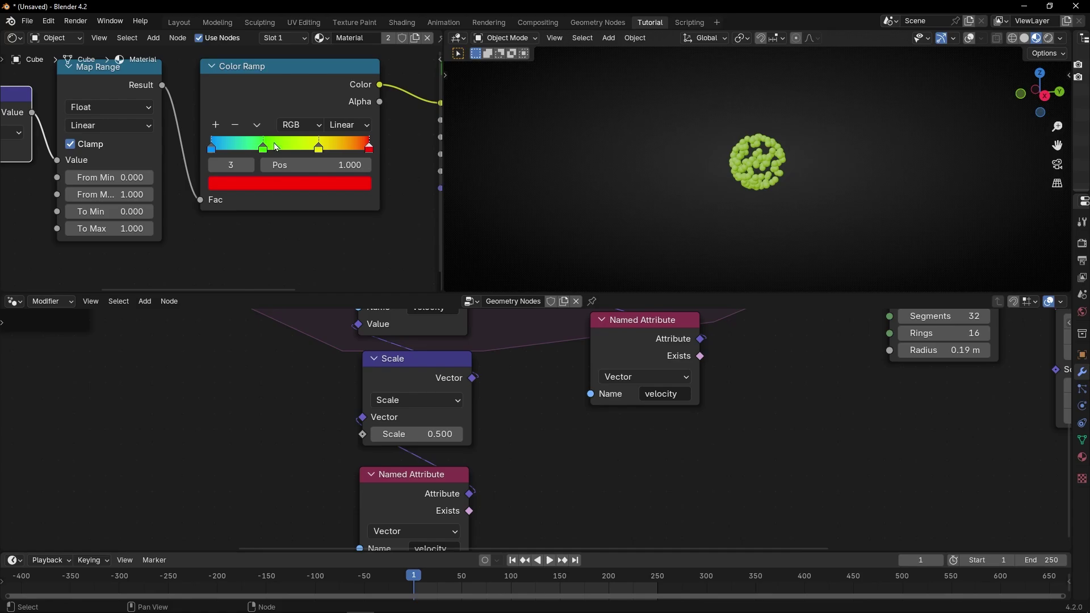
pyautogui.click(428, 434)
pyautogui.write('0.9')
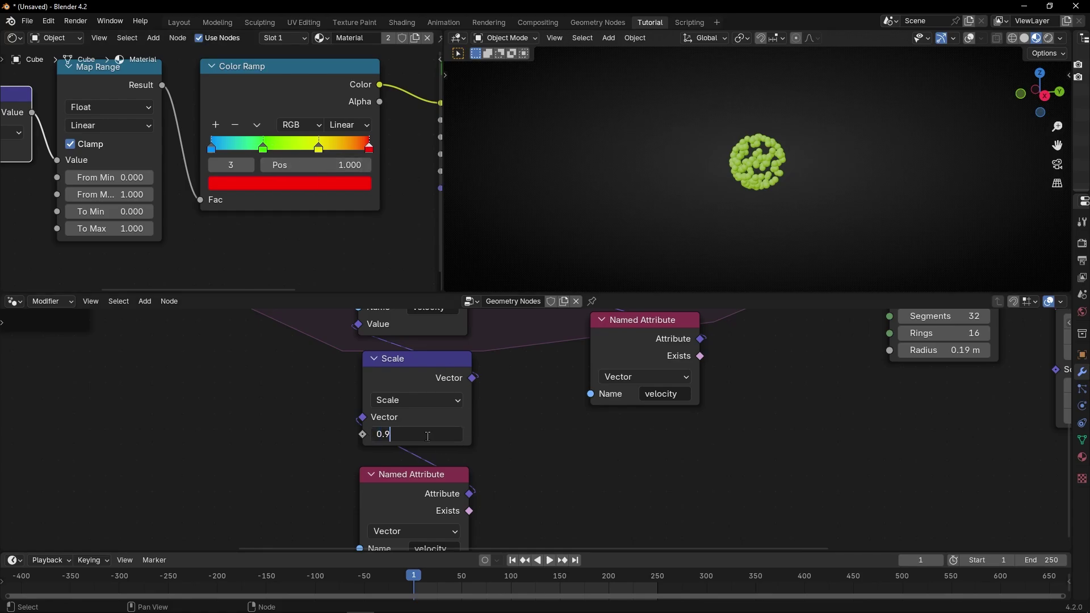
pyautogui.press('Return')
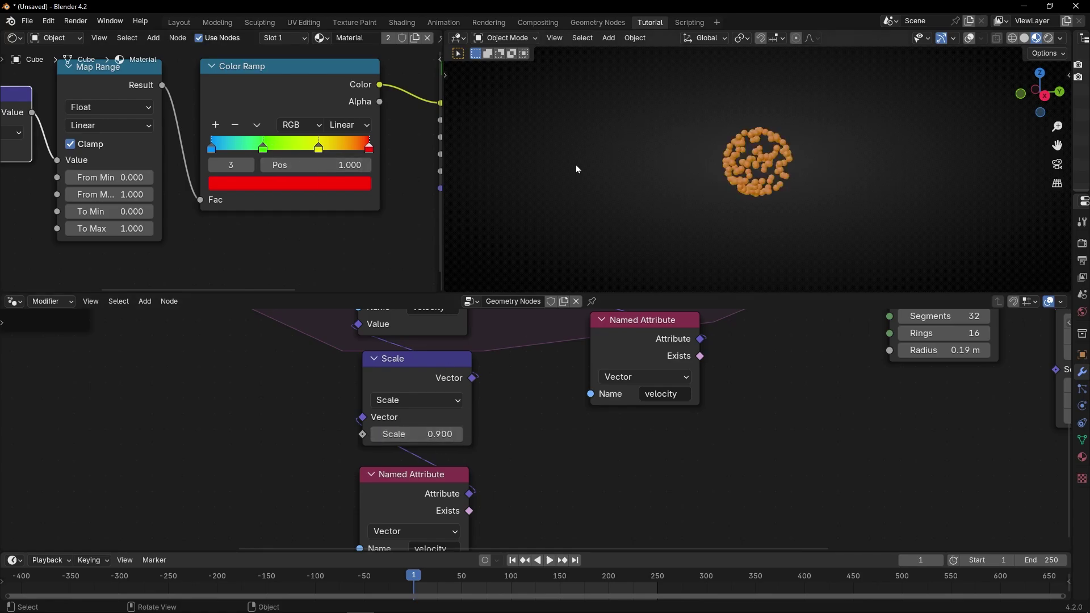
# Set the Map Range From Max to 0.9 and play the burst animation.
pyautogui.scroll(2, 264, 199)
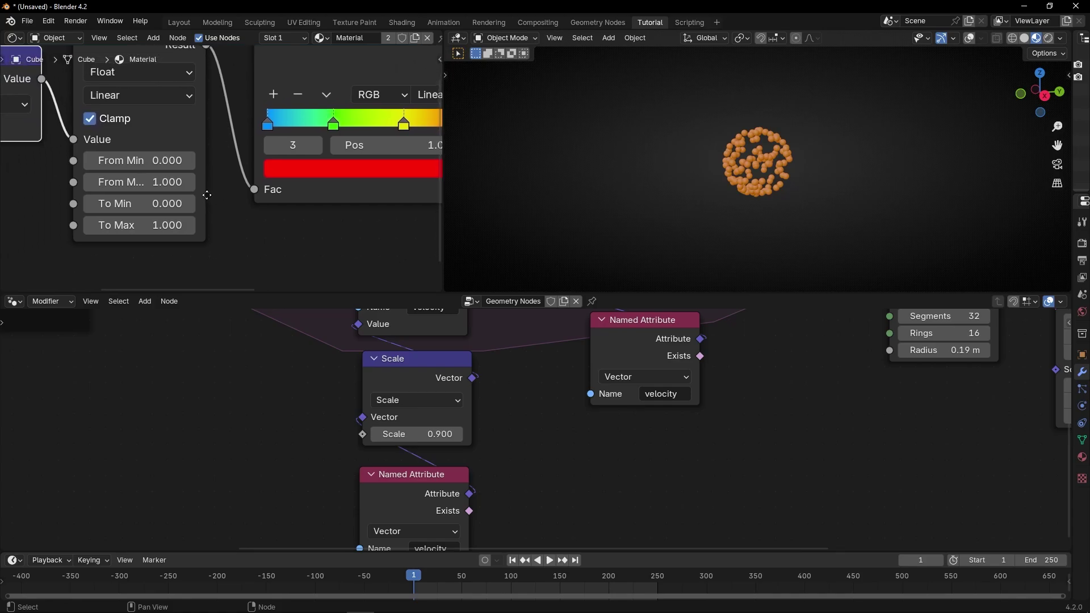
pyautogui.scroll(-2, 136, 190)
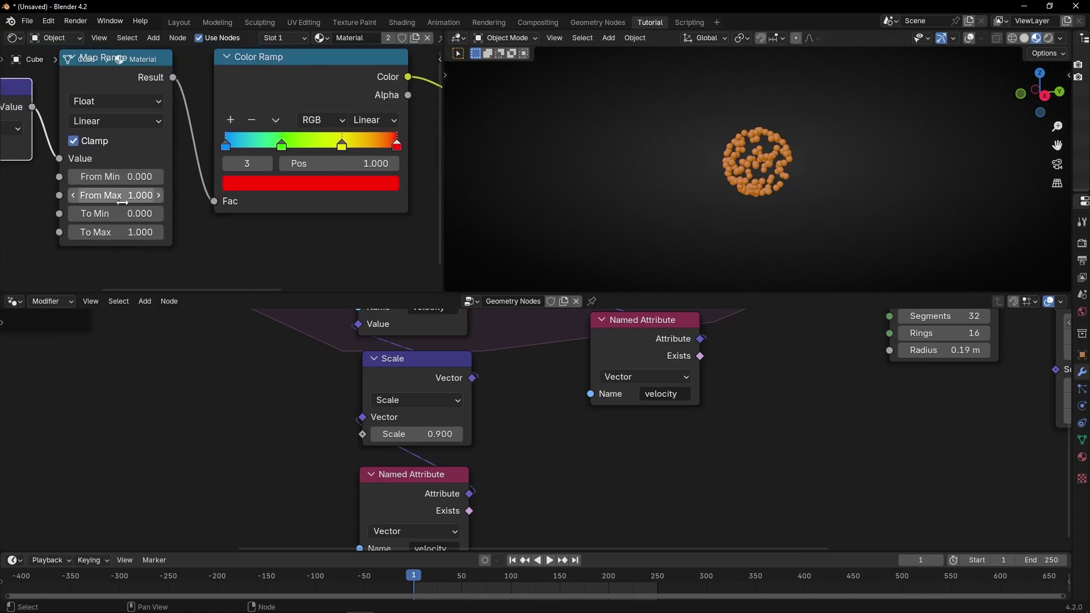
pyautogui.moveTo(116, 196); pyautogui.dragTo(103, 195)
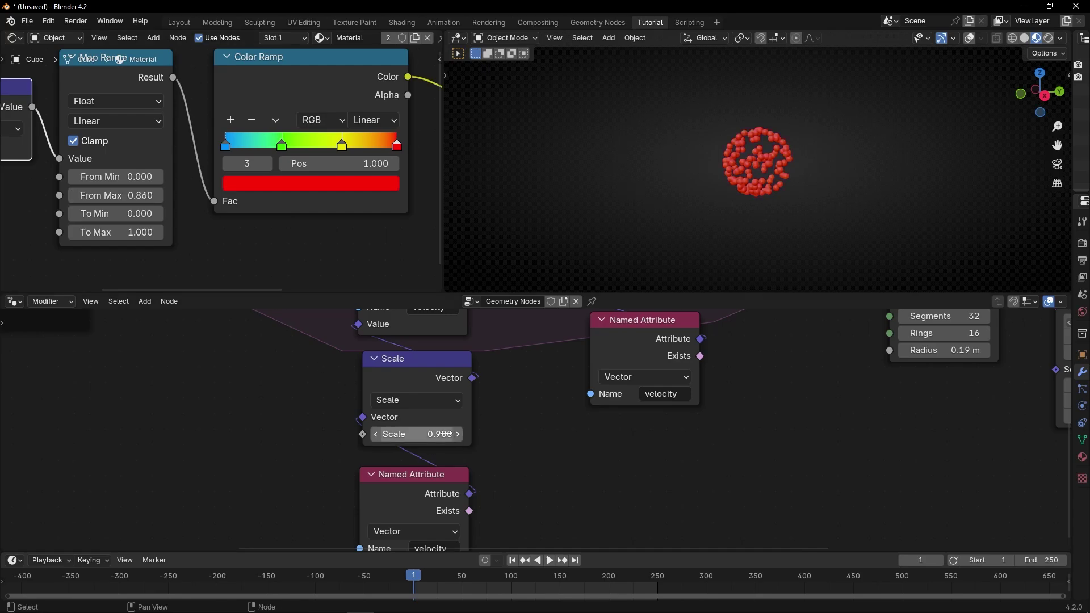
pyautogui.doubleClick(142, 195)
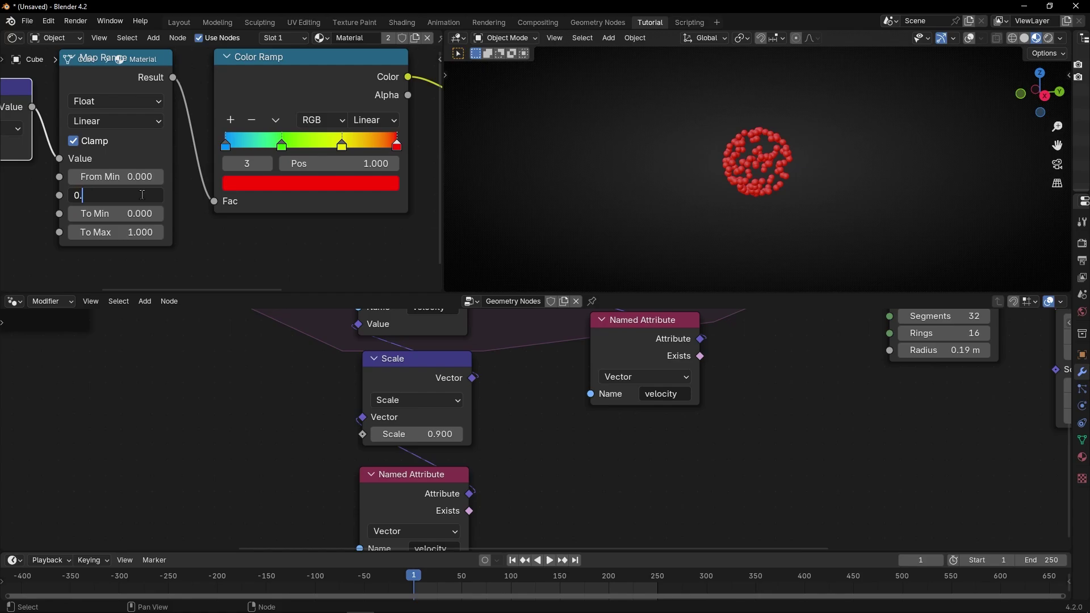
pyautogui.press('Return')
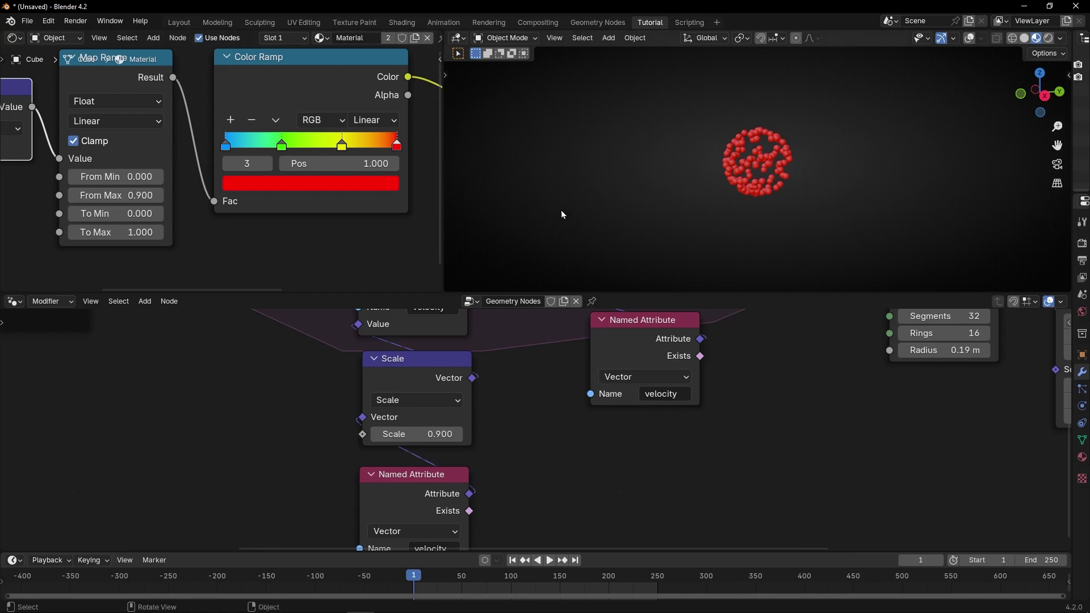
pyautogui.press('space')
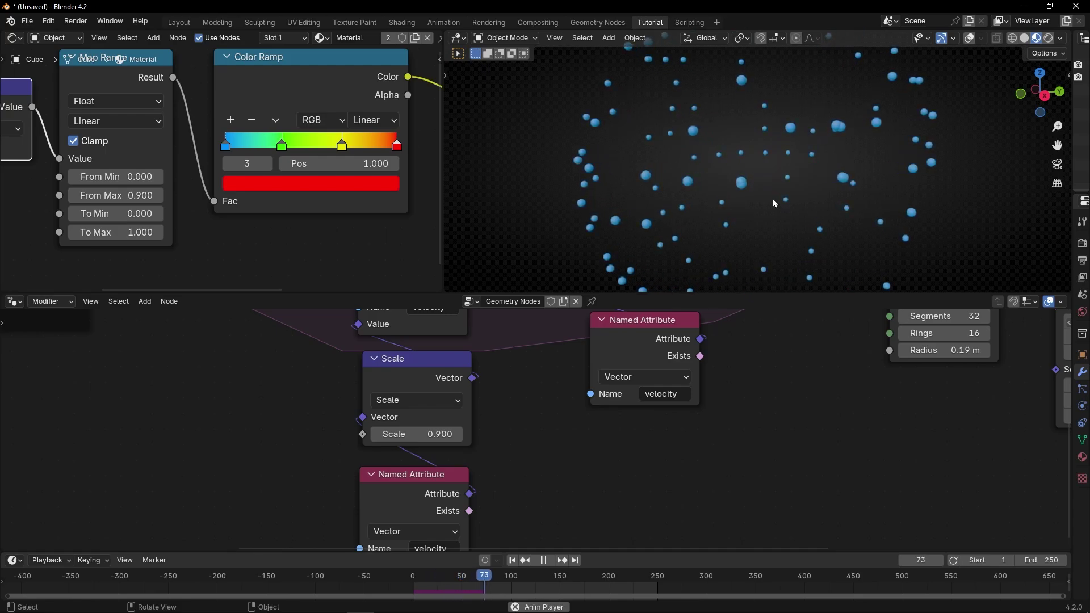
# Move the UV Sphere, Distribute Points and Initial Velocity nodes aside and cut Initial Velocity's simulation link.
pyautogui.press('space')
pyautogui.scroll(-2, 261, 445)
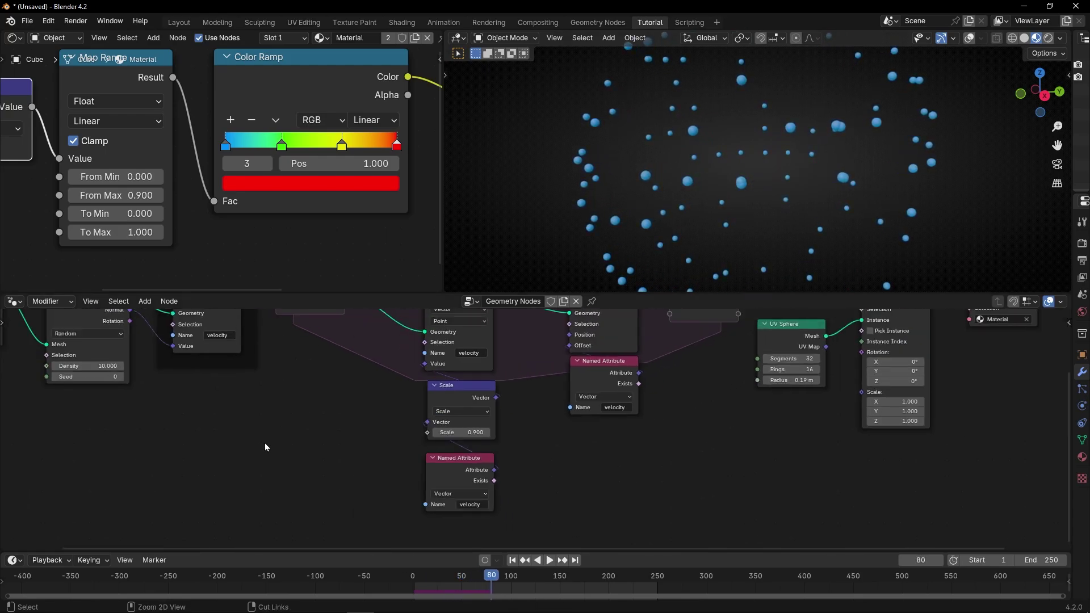
pyautogui.hotkey('ctrl', 'space')
pyautogui.moveTo(377, 487); pyautogui.dragTo(533, 480, button='middle')
pyautogui.moveTo(190, 190); pyautogui.dragTo(513, 397)
pyautogui.press('g')
pyautogui.click(387, 494)
pyautogui.keyDown('ctrl'); pyautogui.moveTo(443, 272); pyautogui.dragTo(495, 357, button='right'); pyautogui.keyUp('ctrl')
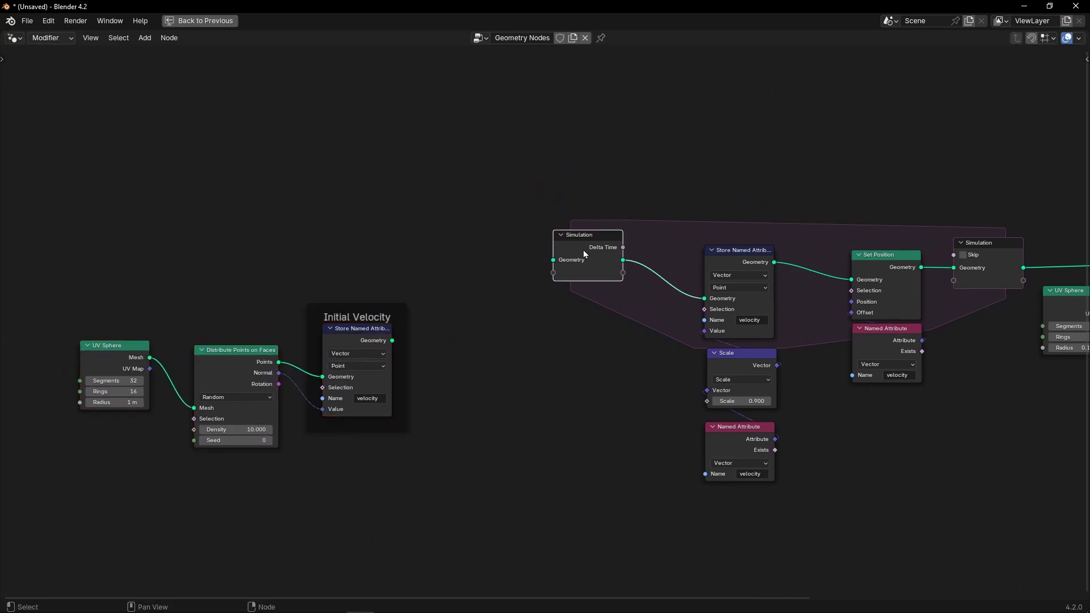
pyautogui.moveTo(583, 249); pyautogui.dragTo(491, 264)
# Add a Join Geometry node on the simulation link and feed Initial Velocity into it.
pyautogui.hotkey('shift', 'a')
pyautogui.write('join')
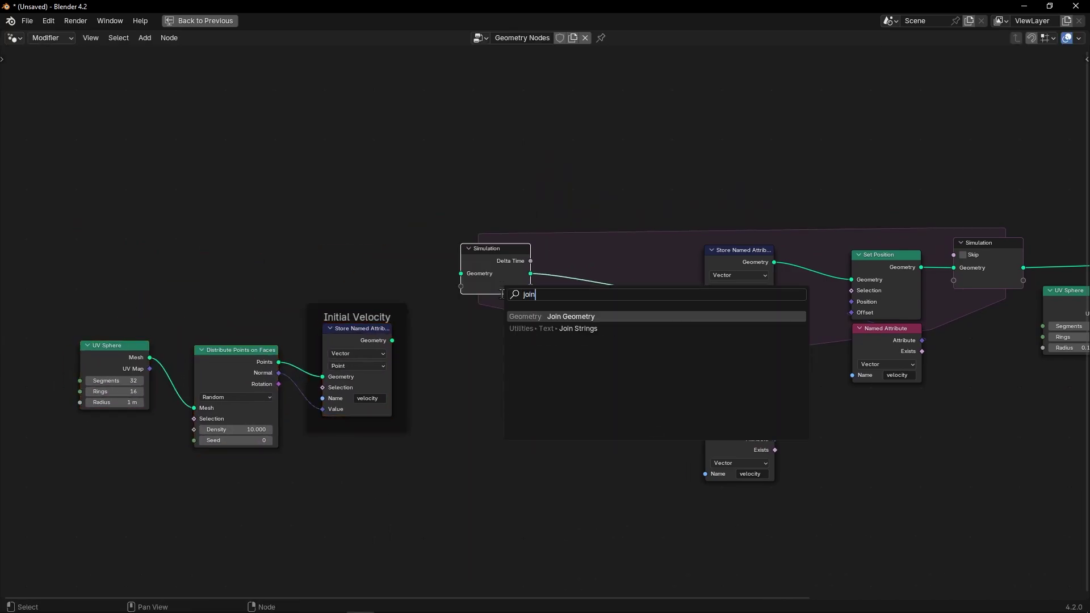
pyautogui.press('Return')
pyautogui.click(583, 264)
pyautogui.moveTo(394, 340); pyautogui.dragTo(580, 297)
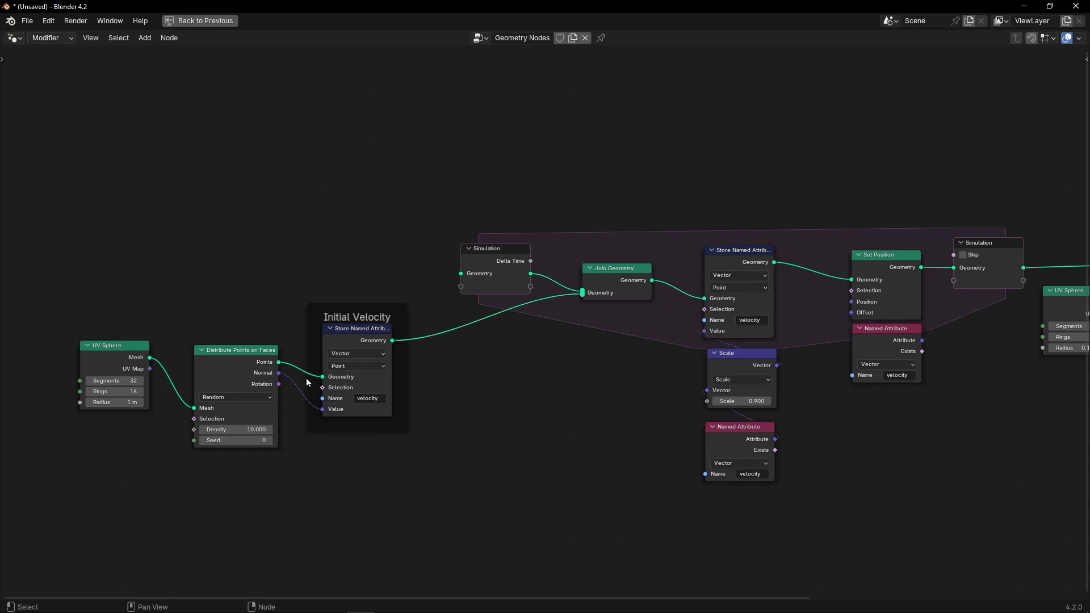
# Replay the burst from frame 1 and inspect the streaks around frame 34.
pyautogui.hotkey('ctrl', 'space')
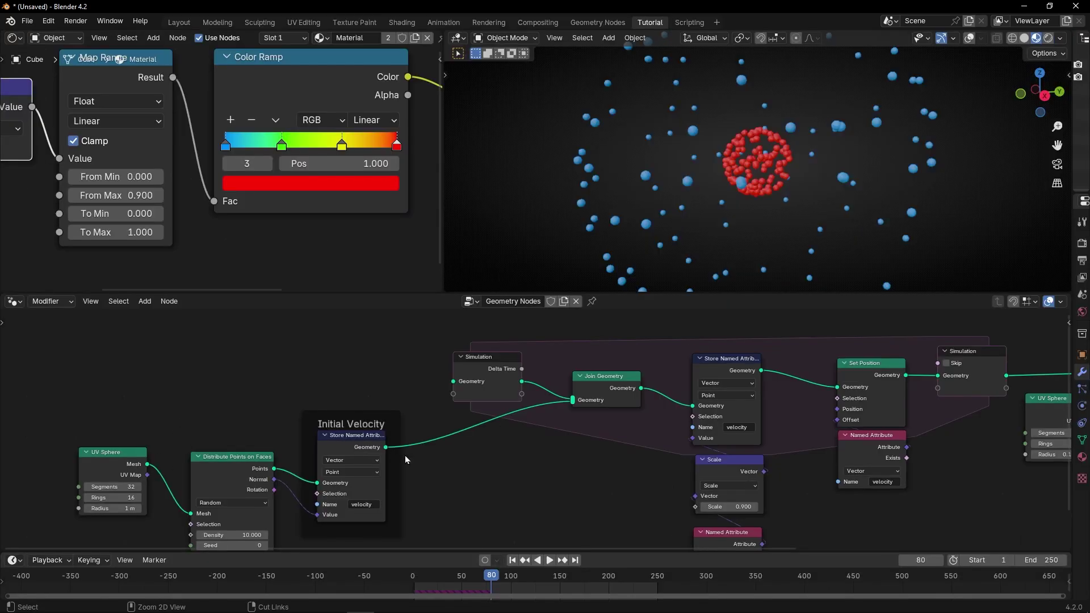
pyautogui.click(512, 559)
pyautogui.press('space')
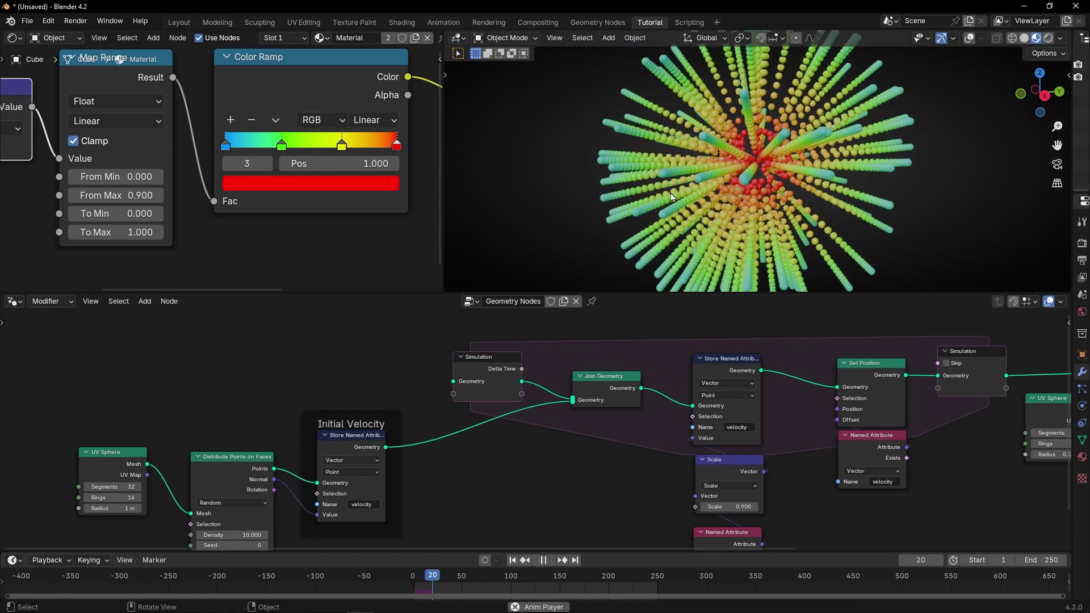
pyautogui.press('space')
pyautogui.moveTo(727, 199); pyautogui.dragTo(628, 186, button='middle')
# Drag the Map Range From Max and From Min values to test the burst colouring.
pyautogui.scroll(2, 124, 202)
pyautogui.moveTo(117, 203)
pyautogui.keyDown('shift'); pyautogui.mouseDown()
pyautogui.moveTo(46, 203)
pyautogui.moveTo(96, 203)
pyautogui.mouseUp(); pyautogui.keyUp('shift')
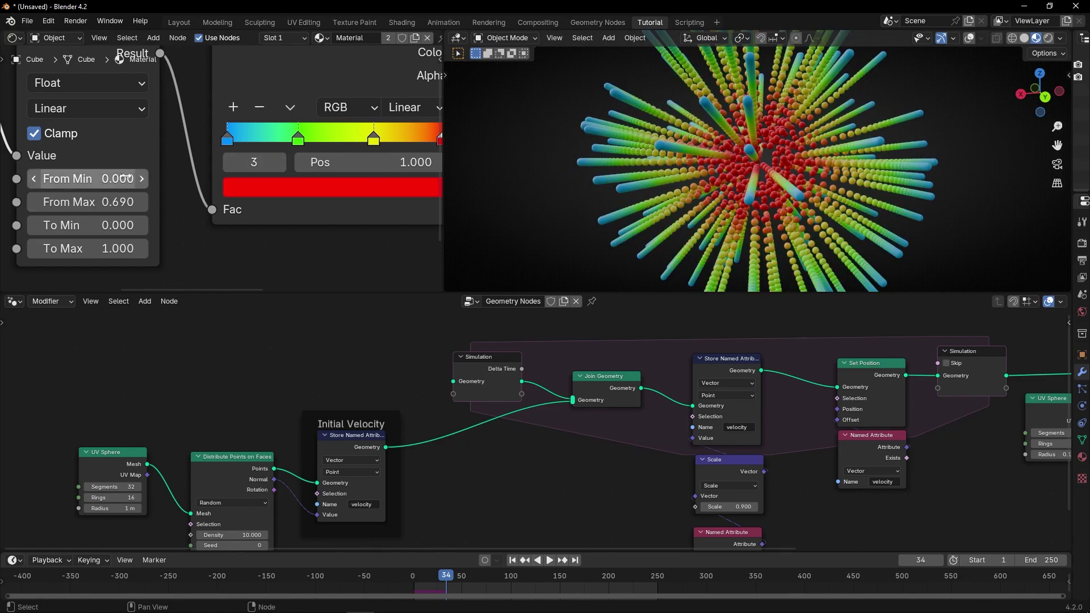
pyautogui.keyDown('shift'); pyautogui.moveTo(104, 182); pyautogui.dragTo(118, 179); pyautogui.keyUp('shift')
pyautogui.moveTo(628, 135); pyautogui.dragTo(710, 156, button='middle')
# Shift the hue of the Color Ramp's blue stop slightly and inspect the burst.
pyautogui.click(227, 142)
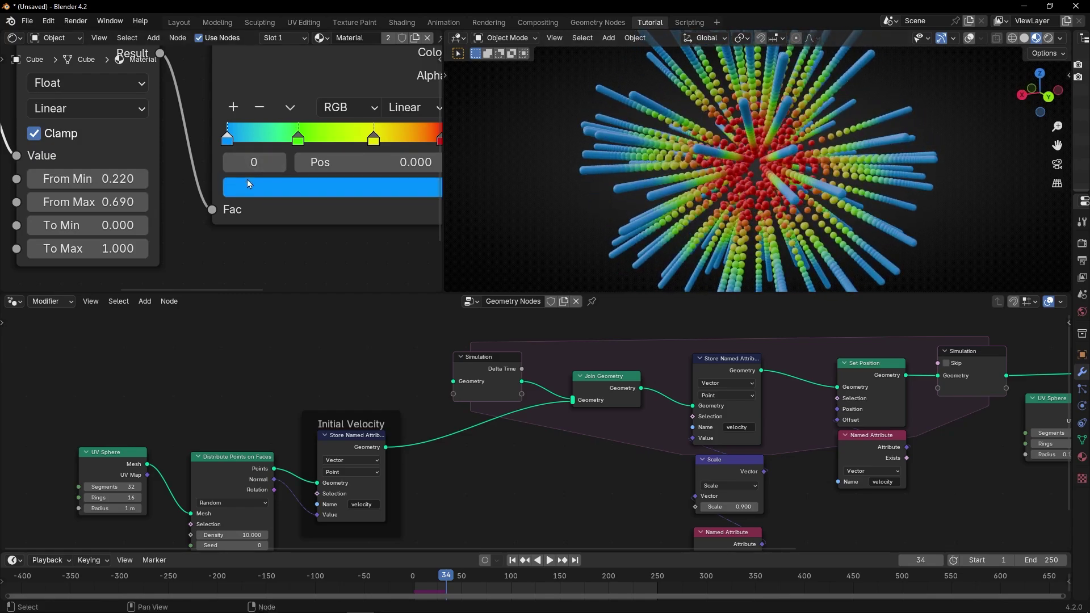
pyautogui.click(247, 184)
pyautogui.moveTo(366, 226); pyautogui.dragTo(378, 227)
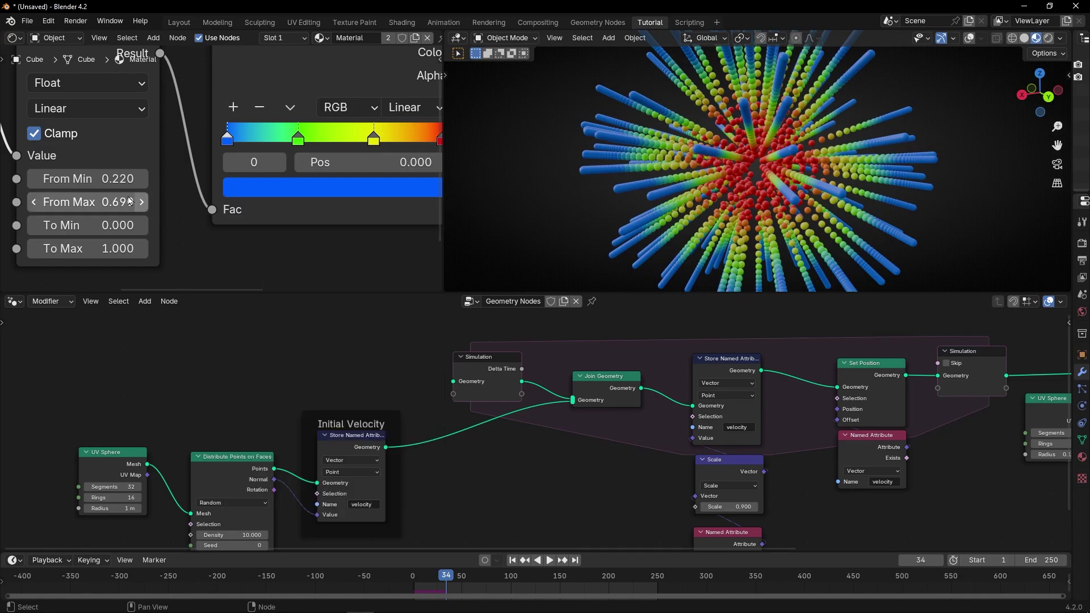
pyautogui.moveTo(758, 236); pyautogui.dragTo(672, 265, button='middle')
pyautogui.hotkey('ctrl', 'space')
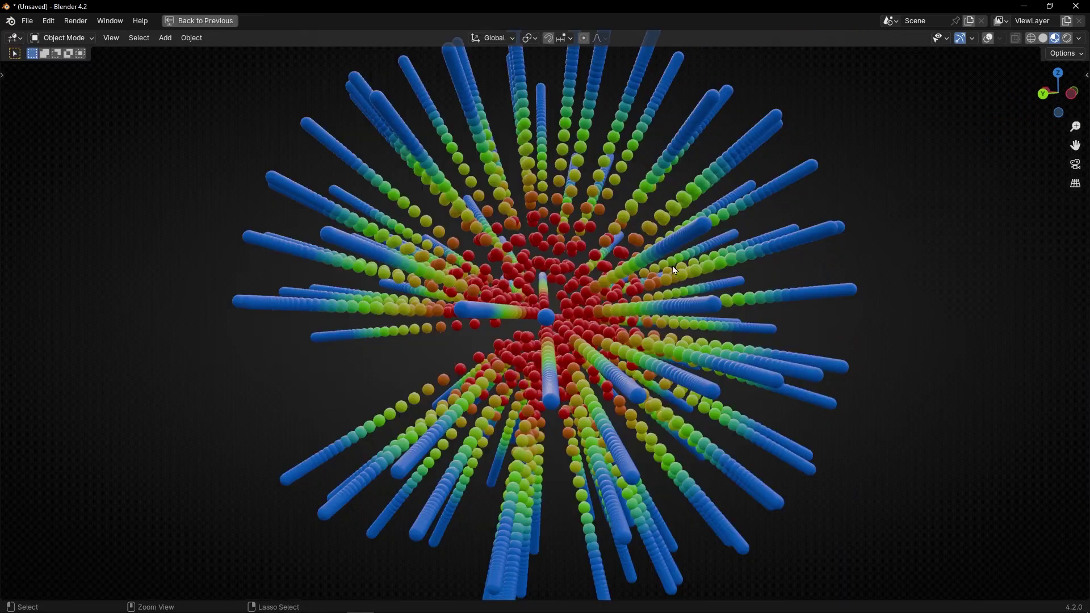
pyautogui.hotkey('ctrl', 'space')
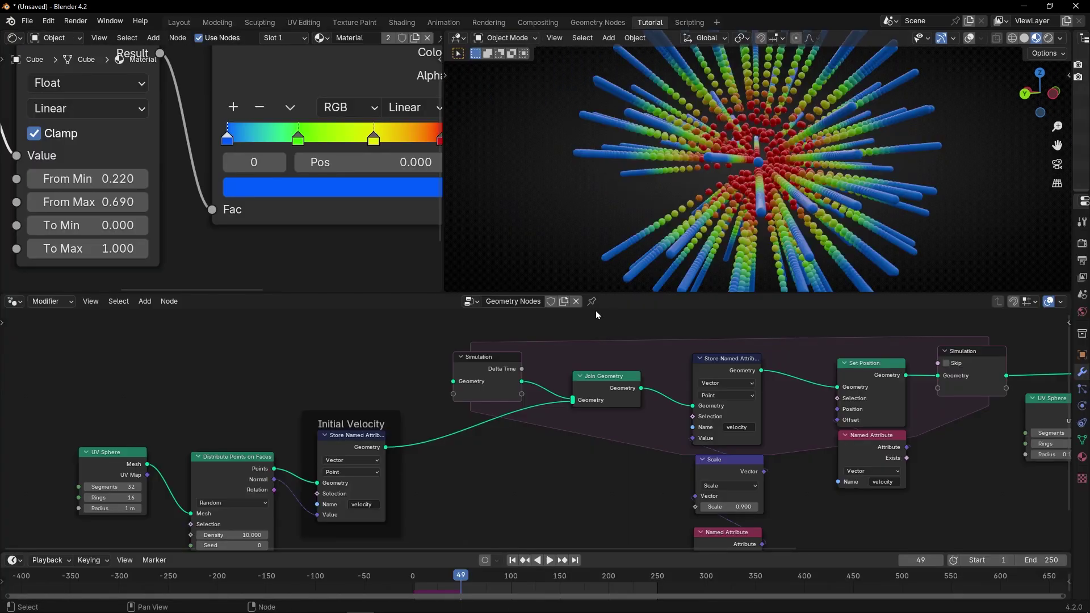
pyautogui.moveTo(786, 182)
pyautogui.mouseDown(button='middle')
pyautogui.moveTo(680, 181)
pyautogui.moveTo(775, 179)
pyautogui.mouseUp(button='middle')
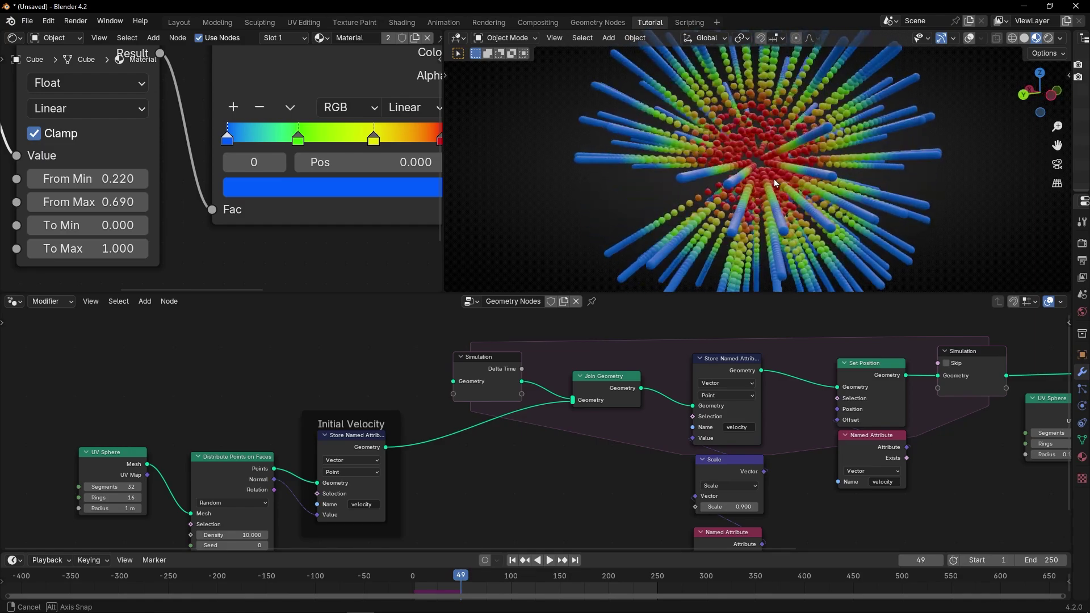
# Reset the Map Range From Max to 0.9 and From Min to 0.
pyautogui.click(117, 203)
pyautogui.write('0')
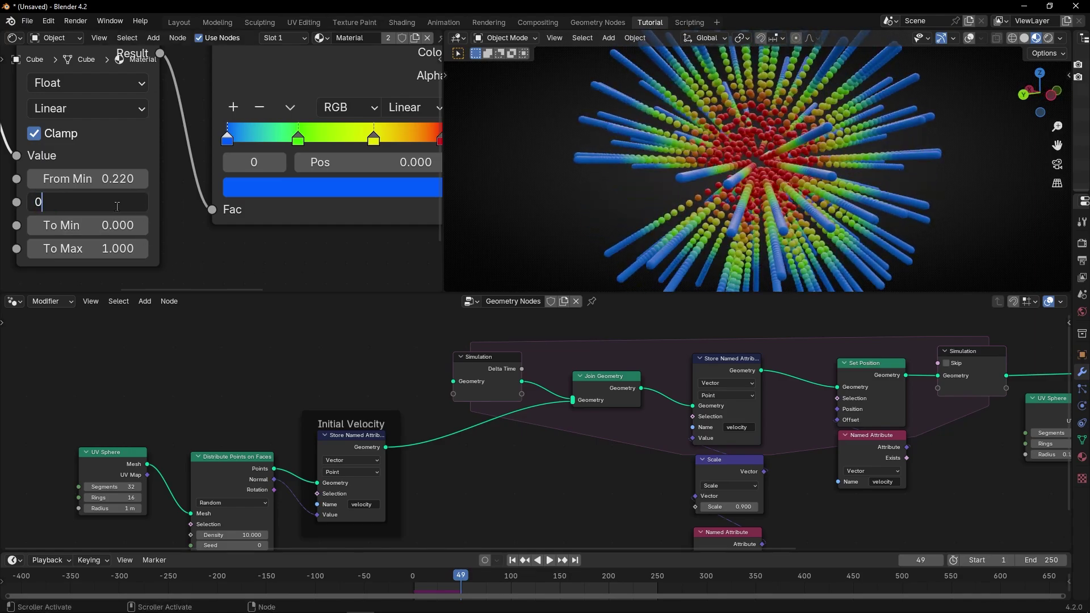
pyautogui.write('.9')
pyautogui.press('Return')
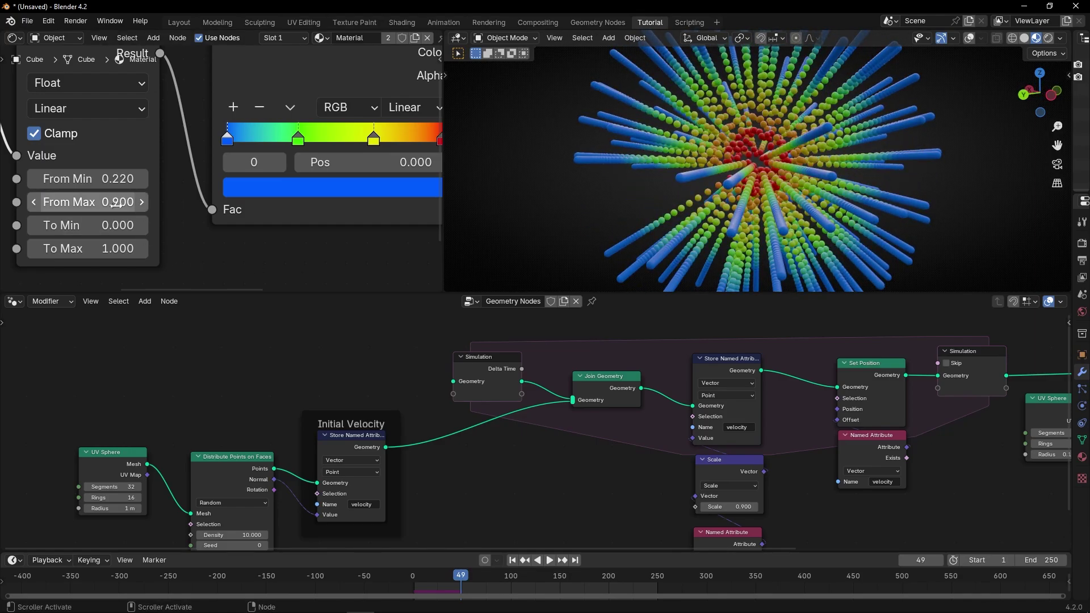
pyautogui.click(106, 180)
pyautogui.write('00')
pyautogui.press('Return')
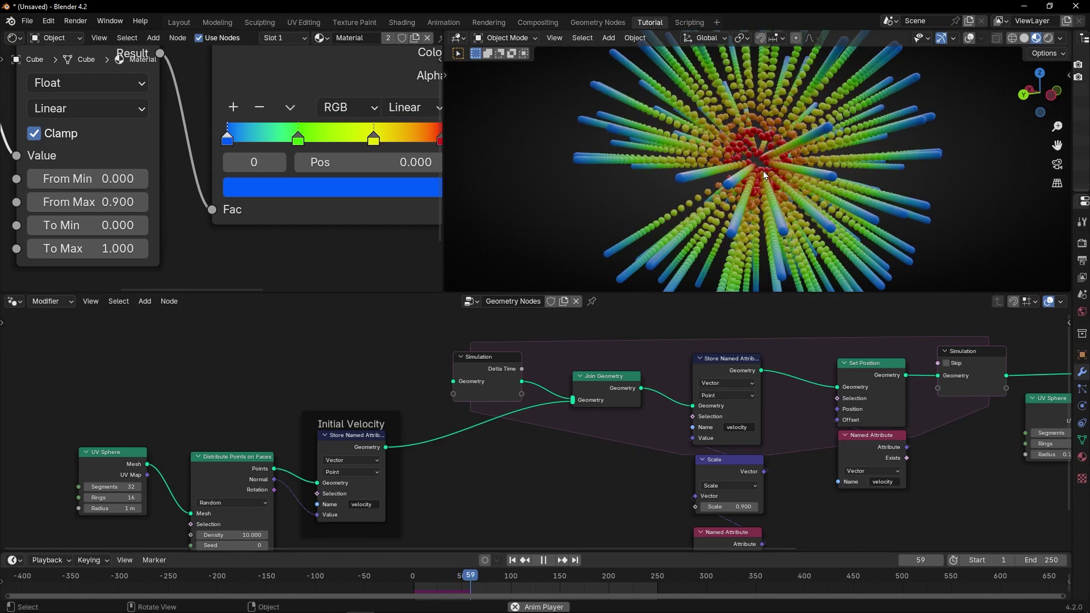
pyautogui.moveTo(751, 172); pyautogui.dragTo(613, 284, button='middle')
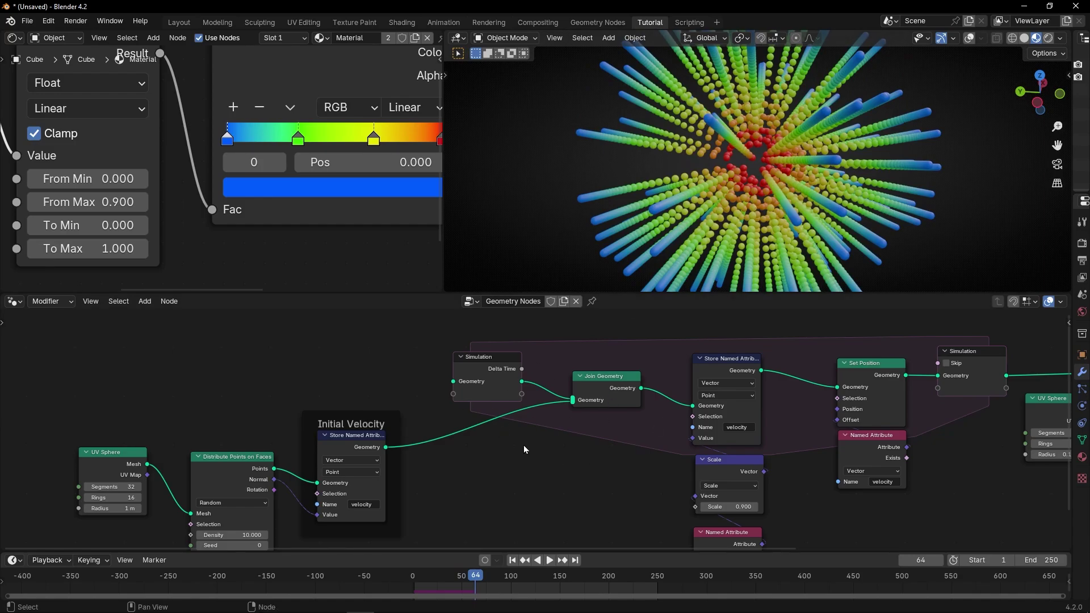
# Maximize the node editor on the UV Sphere, Distribute Points and Initial Velocity nodes.
pyautogui.hotkey('ctrl', 'space')
pyautogui.scroll(4, 482, 501)
pyautogui.moveTo(199, 433); pyautogui.dragTo(513, 317, button='middle')
pyautogui.scroll(4, 512, 317)
# Drive the Distribute Points Seed with the Scene Time Frame and preview the burst.
pyautogui.moveTo(320, 384); pyautogui.dragTo(220, 386)
pyautogui.write('sce')
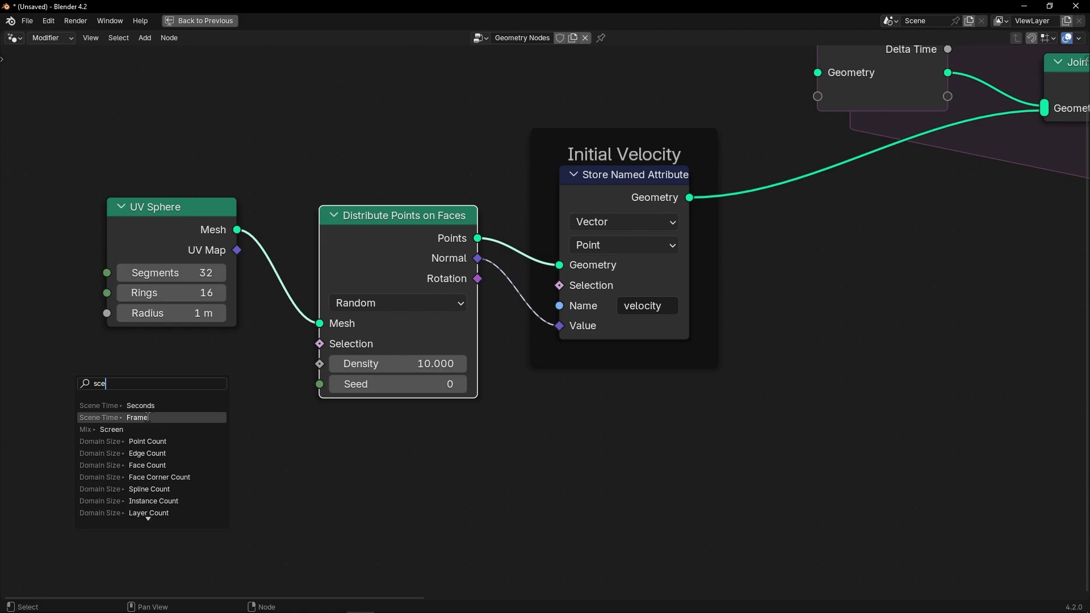
pyautogui.click(147, 418)
pyautogui.click(374, 476)
pyautogui.hotkey('ctrl', 'space')
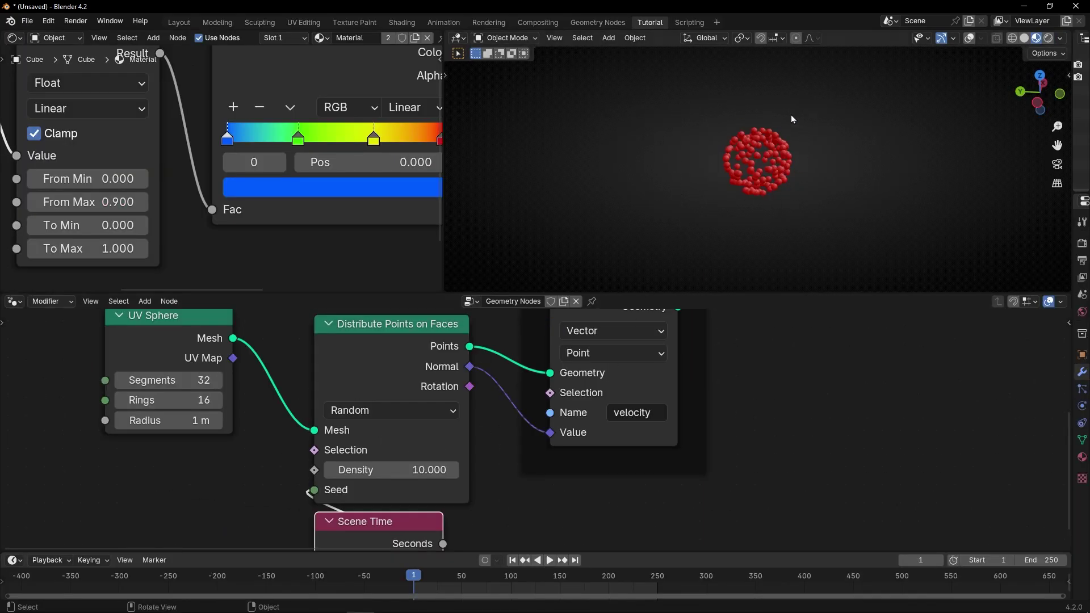
pyautogui.press('space')
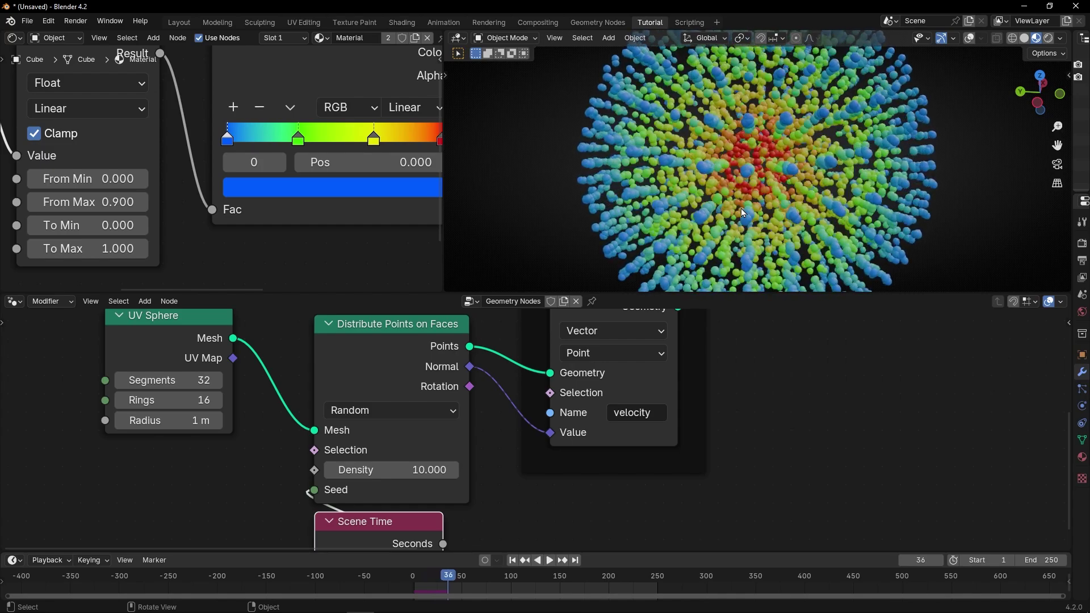
# Set point Density to 1 and replay the simulation from the first frame.
pyautogui.click(398, 469)
pyautogui.write('1')
pyautogui.press('Return')
pyautogui.hotkey('shift', 'Left')
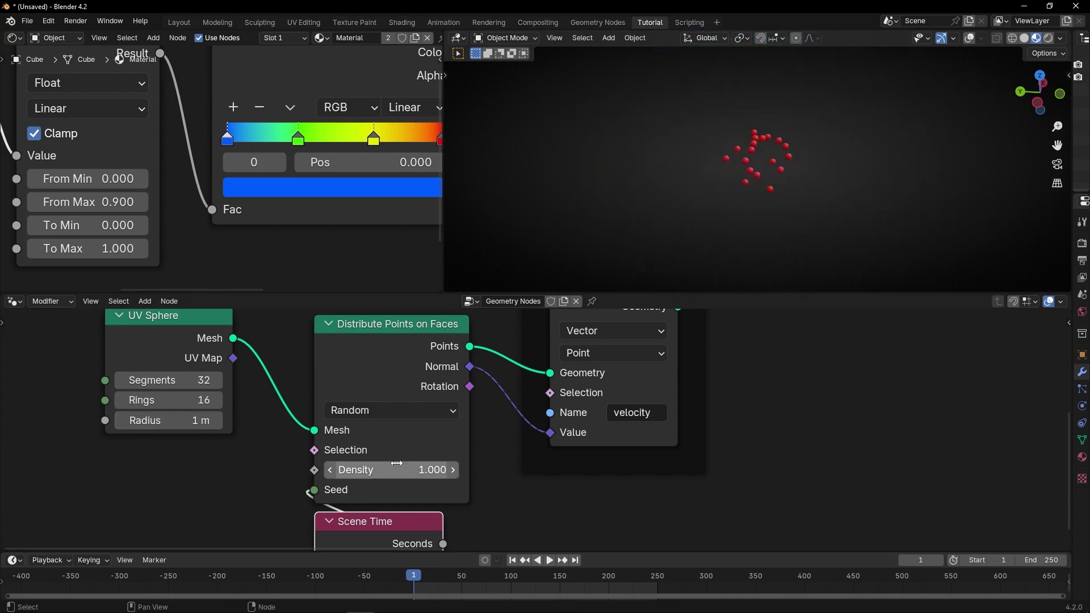
pyautogui.scroll(-3, 398, 464)
pyautogui.scroll(-3, 550, 452)
pyautogui.press('space')
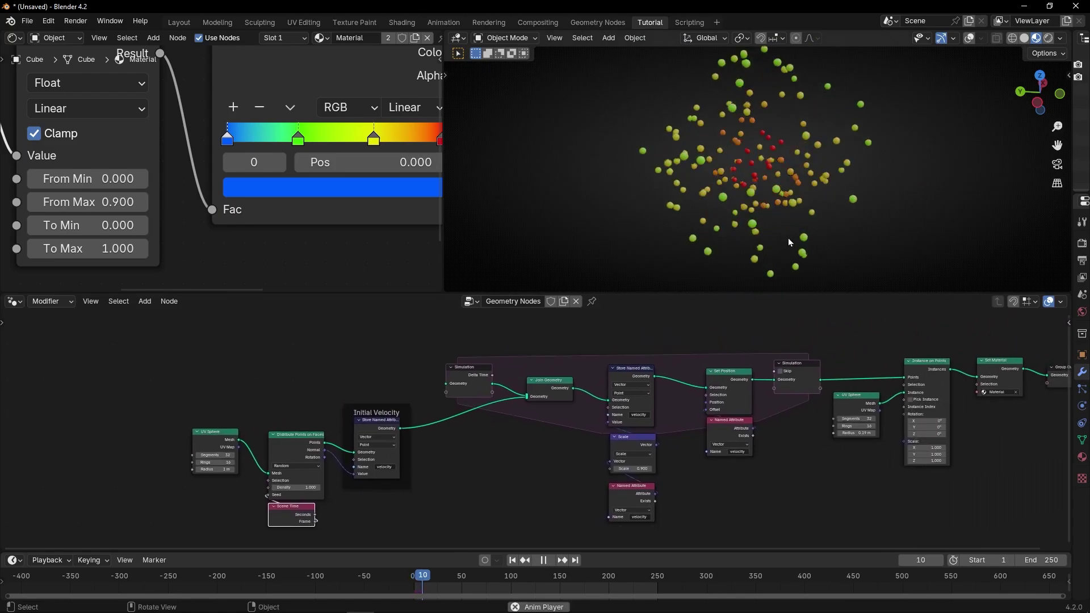
pyautogui.scroll(-2, 778, 225)
pyautogui.moveTo(778, 224); pyautogui.dragTo(791, 193, button='middle')
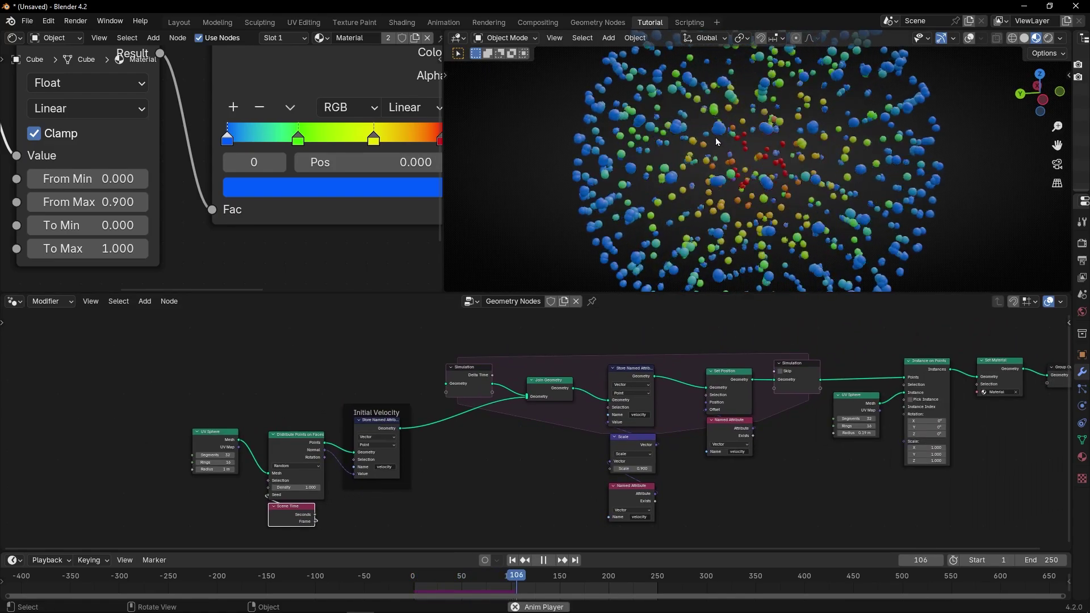
pyautogui.hotkey('ctrl', 'space')
pyautogui.moveTo(559, 261); pyautogui.dragTo(515, 227, button='middle')
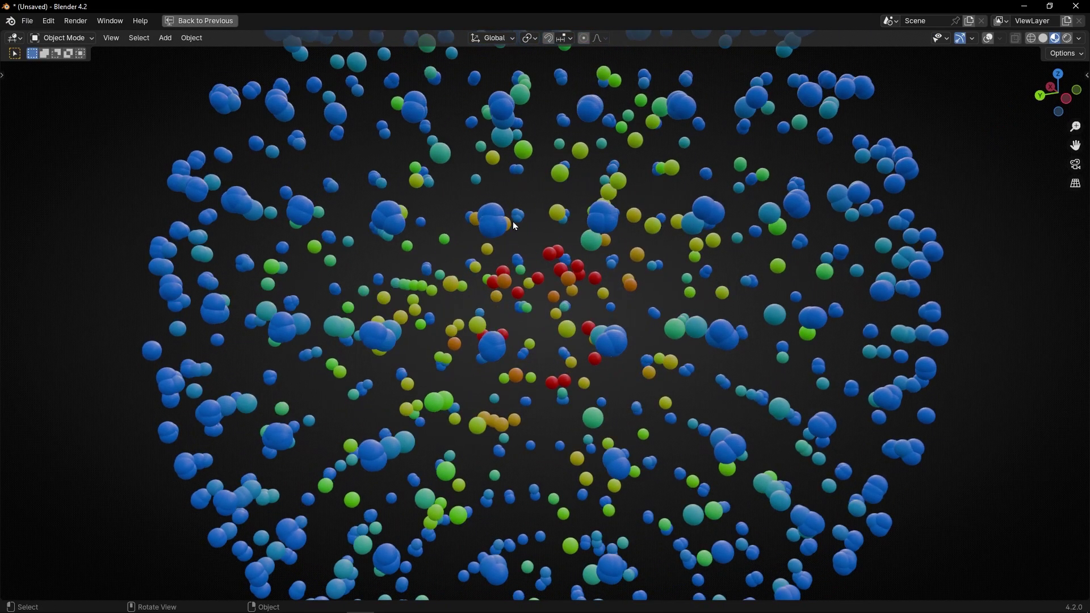
pyautogui.hotkey('ctrl', 'space')
# Raise the UV Sphere to 147 segments and 131 rings, then replay the denser burst.
pyautogui.scroll(8, 355, 376)
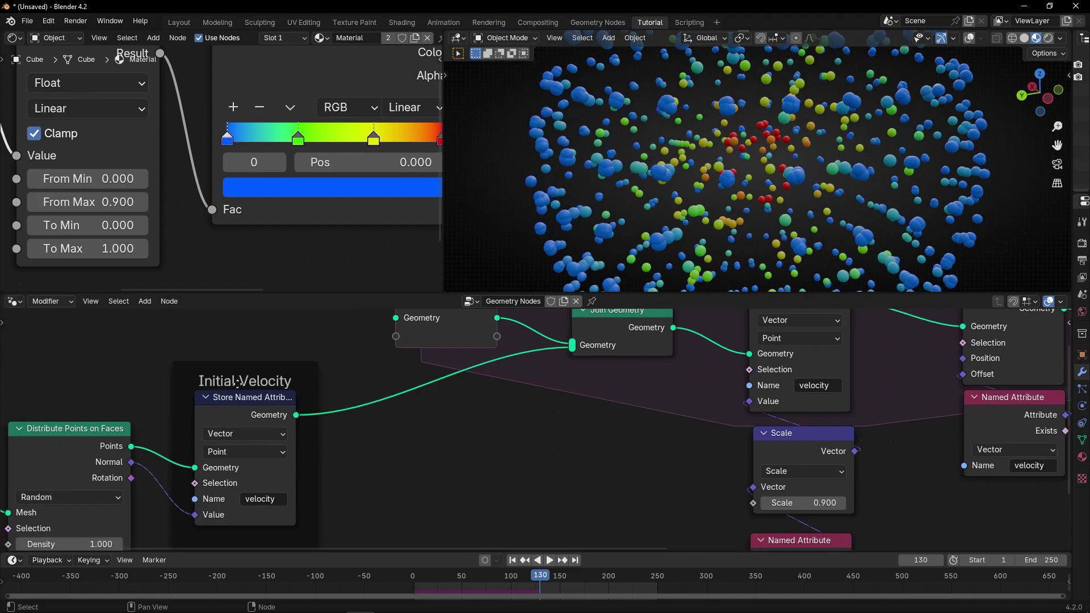
pyautogui.moveTo(355, 377); pyautogui.dragTo(424, 375, button='middle')
pyautogui.moveTo(235, 413); pyautogui.dragTo(273, 437)
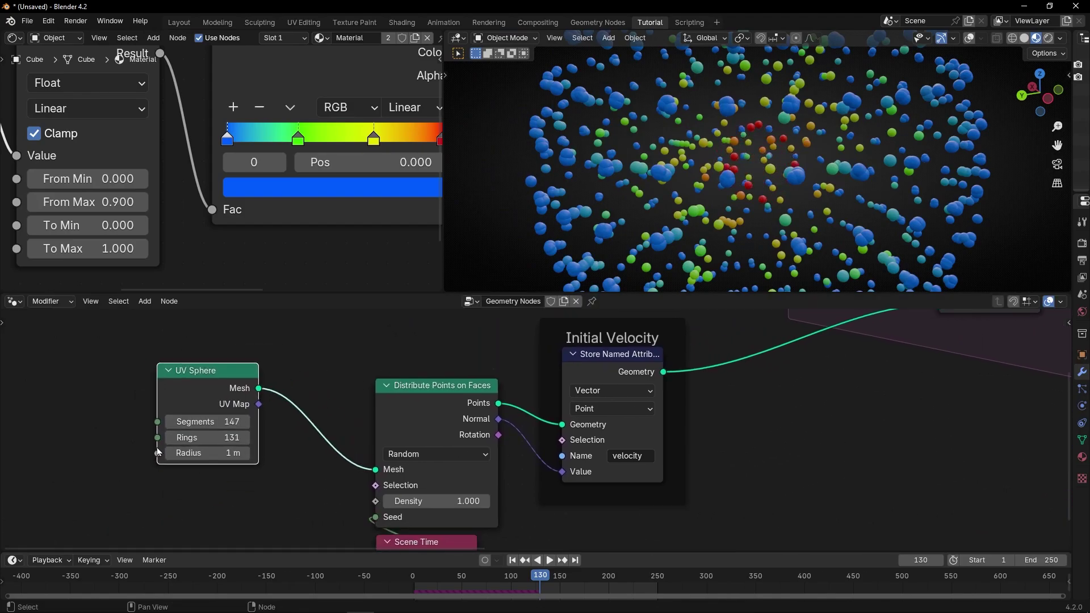
pyautogui.click(512, 561)
pyautogui.press('space')
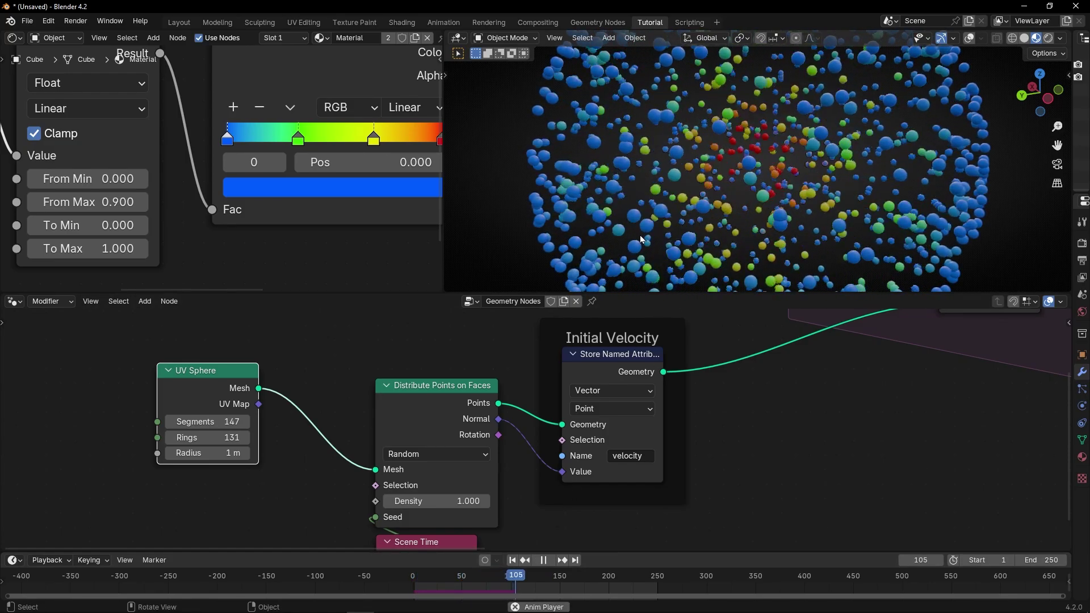
pyautogui.hotkey('ctrl', 'space')
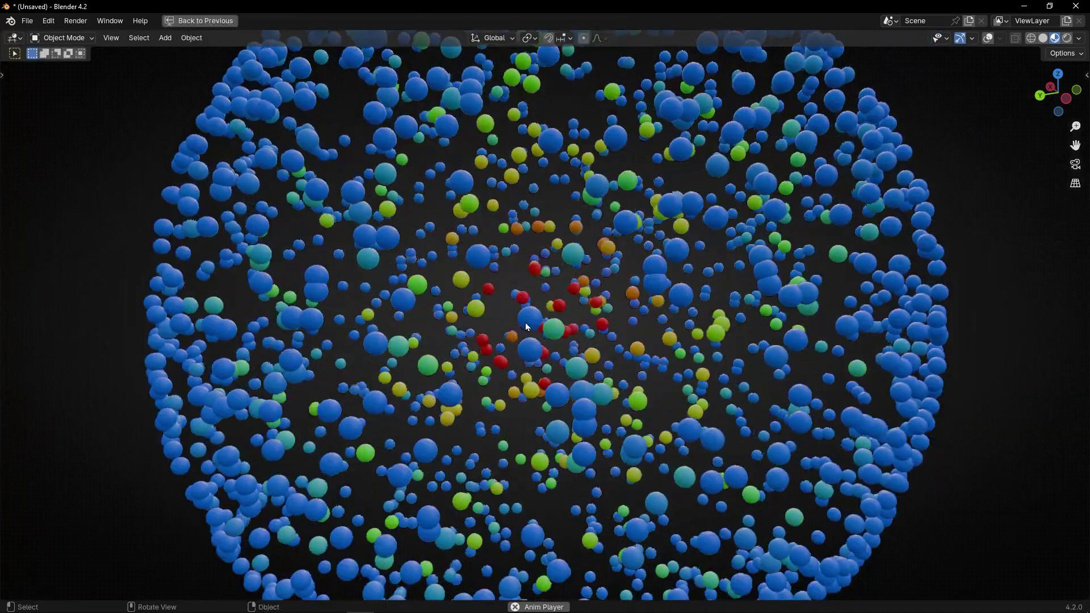
pyautogui.hotkey('ctrl', 'space')
pyautogui.scroll(3, 263, 403)
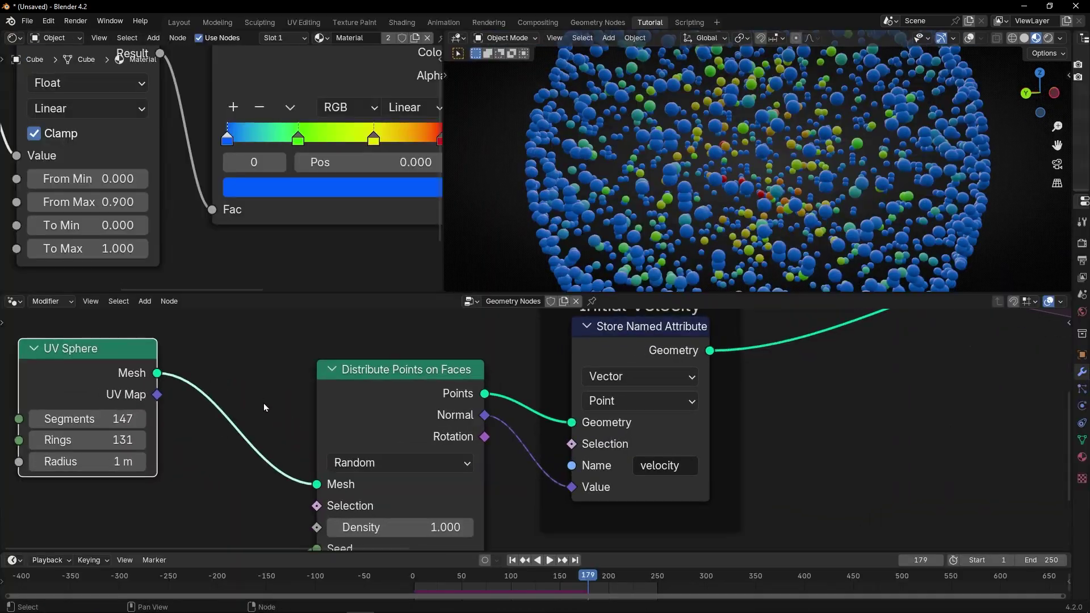
# Replace the UV Sphere with an Ico Sphere feeding Distribute Points on Faces.
pyautogui.keyDown('ctrl'); pyautogui.hscroll(-3, 235, 392); pyautogui.keyUp('ctrl')
pyautogui.press('x')
pyautogui.hotkey('shift', 'a')
pyautogui.write('ico')
pyautogui.press('Return')
pyautogui.click(213, 388)
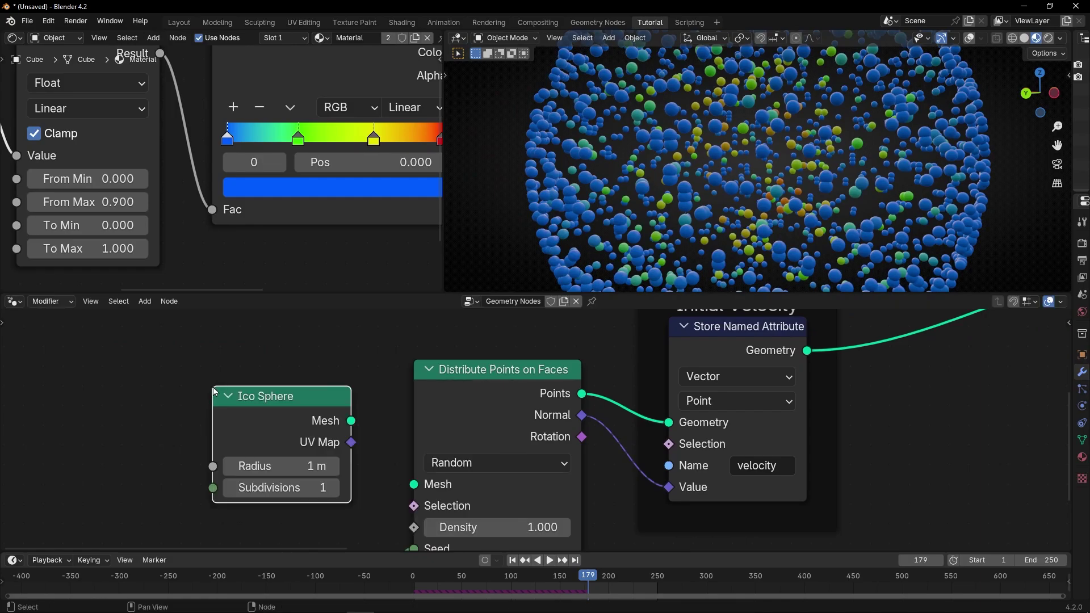
pyautogui.moveTo(347, 420); pyautogui.dragTo(414, 483)
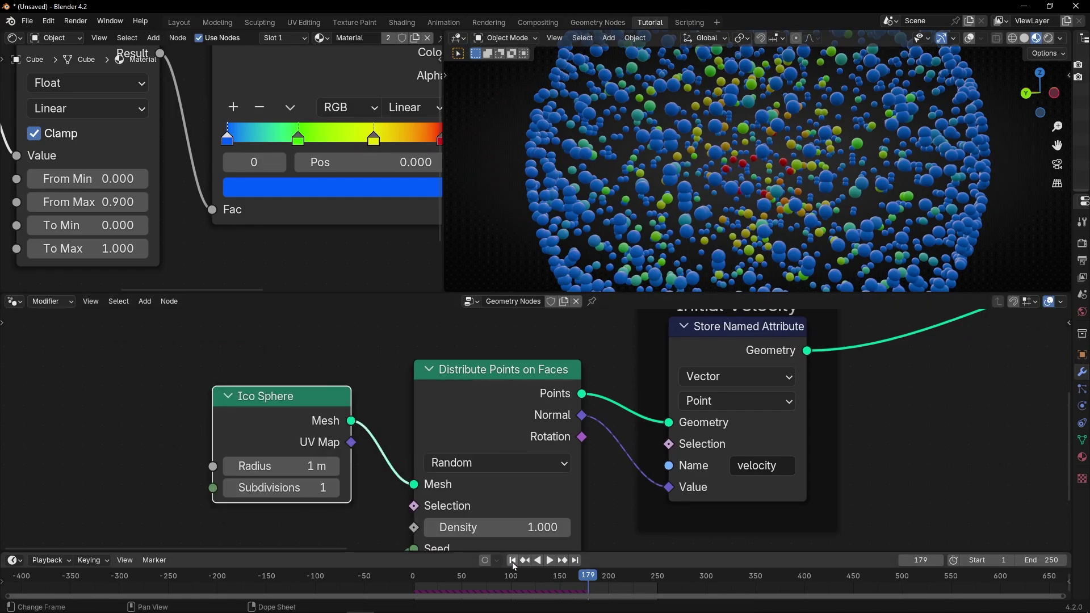
# Play the new emitter, then raise the Ico Sphere subdivisions step by step to 4.
pyautogui.click(513, 562)
pyautogui.press('space')
pyautogui.moveTo(694, 160); pyautogui.dragTo(718, 169, button='middle')
pyautogui.press('space')
pyautogui.click(334, 489)
pyautogui.keyDown('ctrl'); pyautogui.keyDown('shift'); pyautogui.click(339, 433); pyautogui.keyUp('shift'); pyautogui.keyUp('ctrl')
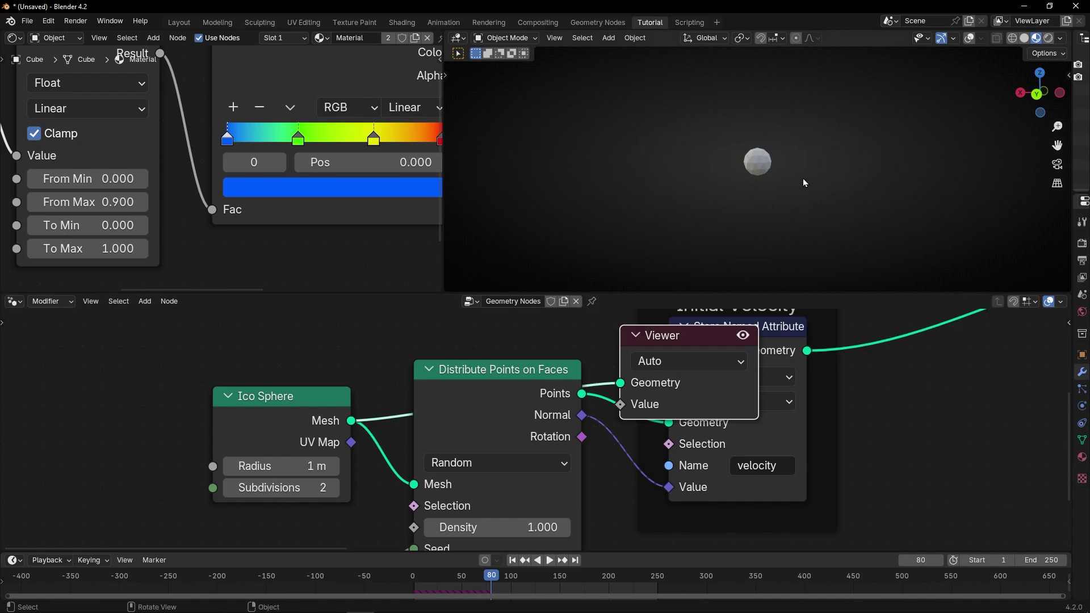
pyautogui.scroll(10, 783, 161)
pyautogui.click(333, 488)
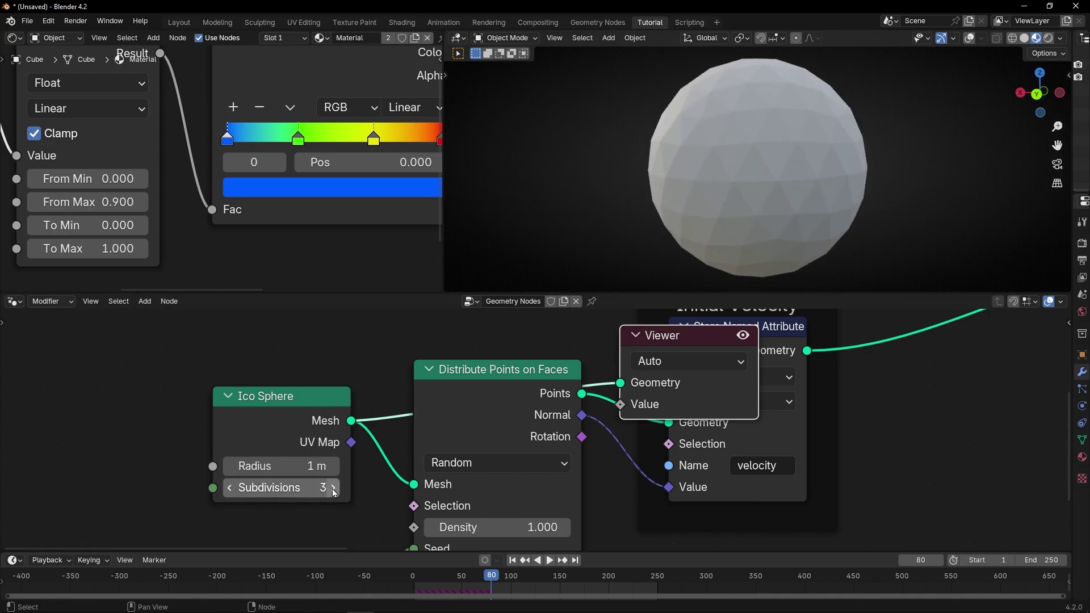
pyautogui.click(333, 489)
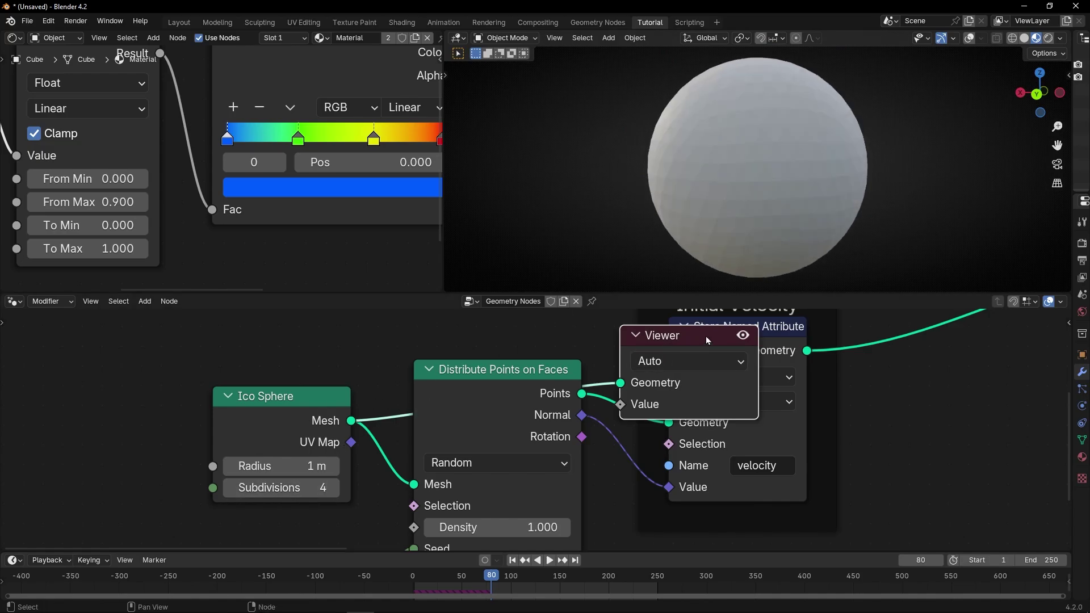
pyautogui.press('Delete')
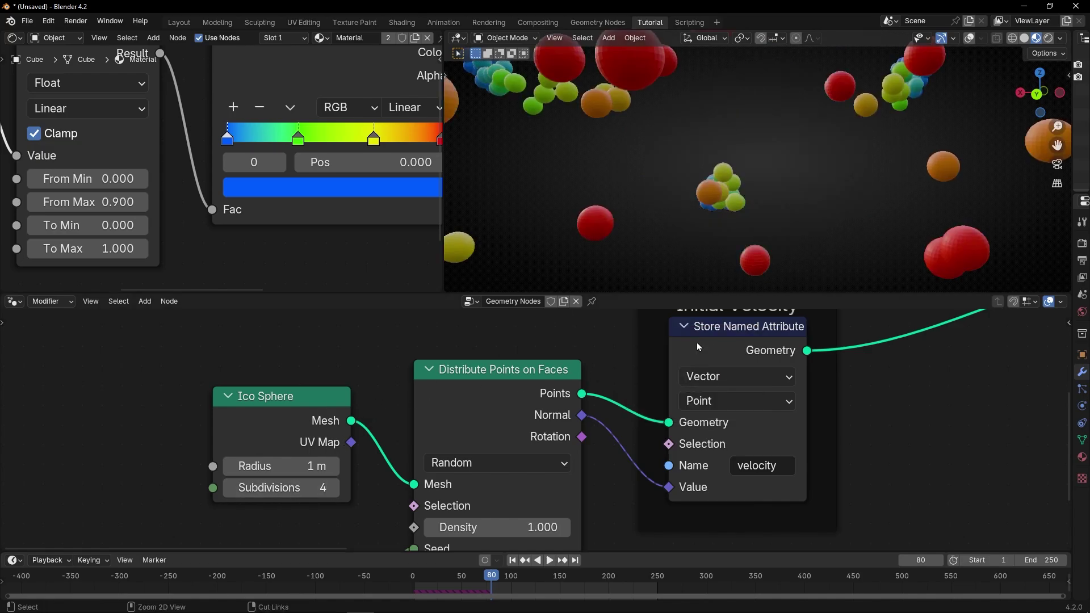
# Rewind to frame 1 and inspect the particle sphere in a full-screen 3D view.
pyautogui.click(513, 561)
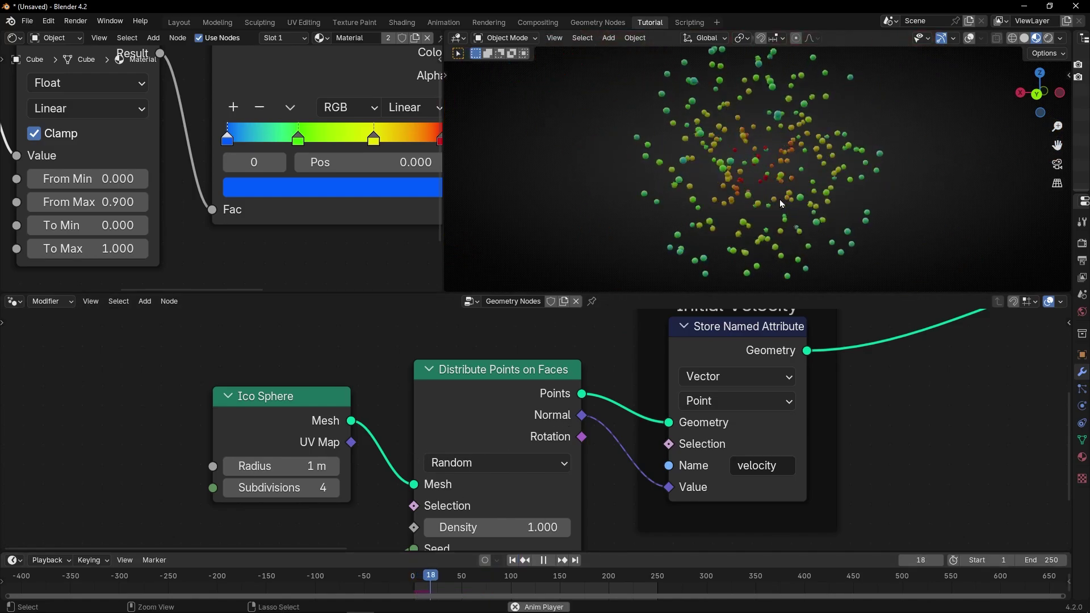
pyautogui.hotkey('ctrl', 'space')
pyautogui.moveTo(491, 297); pyautogui.dragTo(540, 253, button='middle')
pyautogui.moveTo(493, 199); pyautogui.dragTo(511, 272, button='middle')
pyautogui.scroll(1, 515, 231)
pyautogui.scroll(-3, 511, 276)
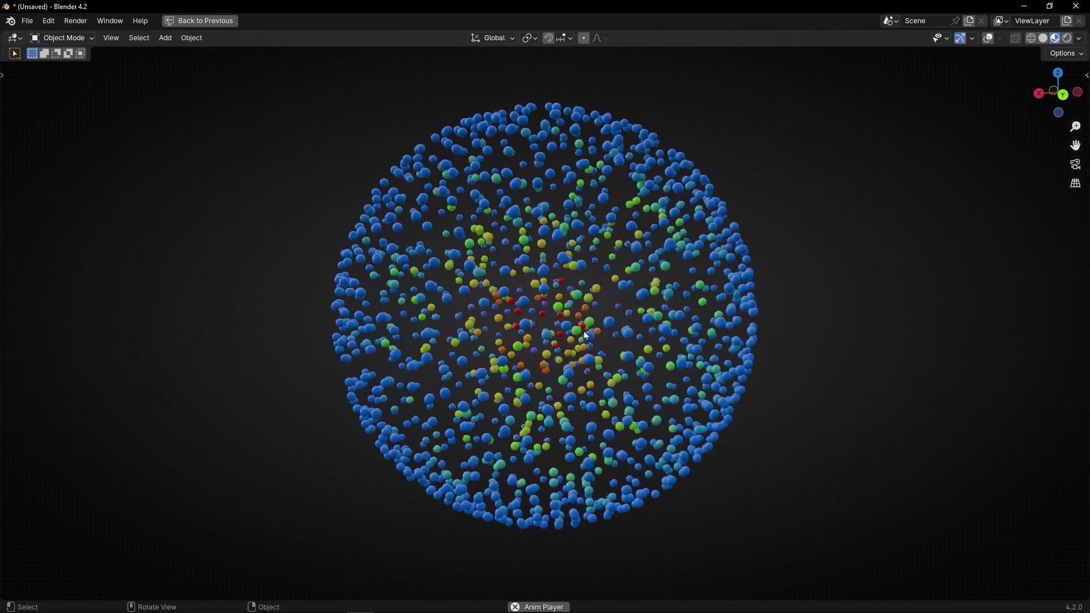
pyautogui.hotkey('ctrl', 'space')
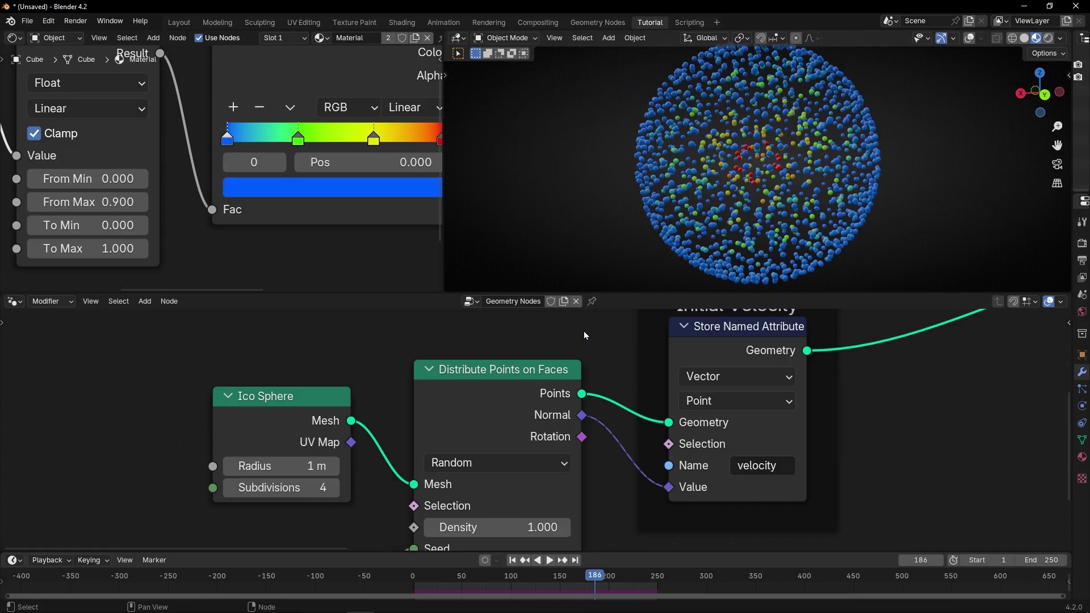
pyautogui.scroll(-2, 604, 410)
# Maximize the node editor on the simulation zone nodes.
pyautogui.hotkey('ctrl', 'space')
pyautogui.moveTo(850, 379); pyautogui.dragTo(407, 394, button='middle')
pyautogui.scroll(-6, 461, 387)
# Wrap the Store Named Attribute, Scale and Named Attribute nodes in a frame labelled 'Reduce Velocity'.
pyautogui.moveTo(488, 369); pyautogui.dragTo(316, 357, button='middle')
pyautogui.moveTo(444, 155); pyautogui.dragTo(524, 455)
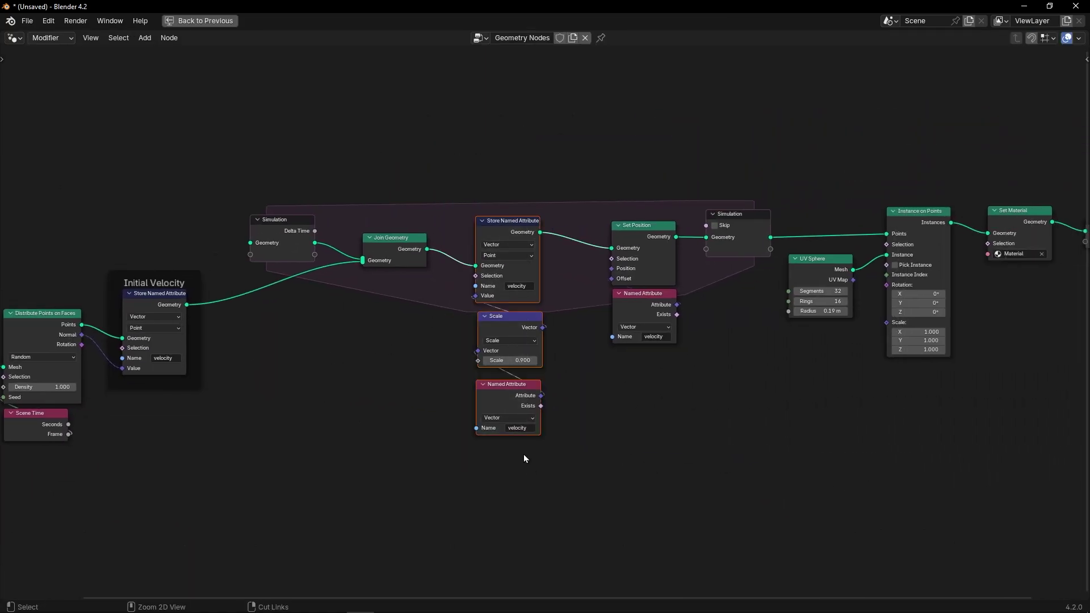
pyautogui.hotkey('ctrl', 'j')
pyautogui.press('F2')
pyautogui.write('Reduce V')
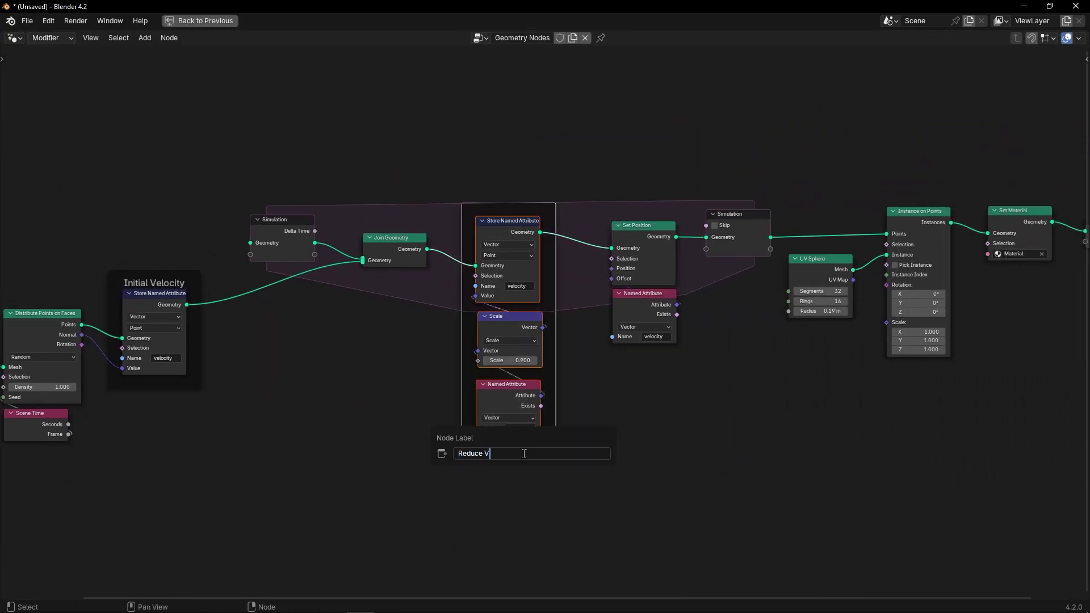
pyautogui.write('elocity')
pyautogui.press('Return')
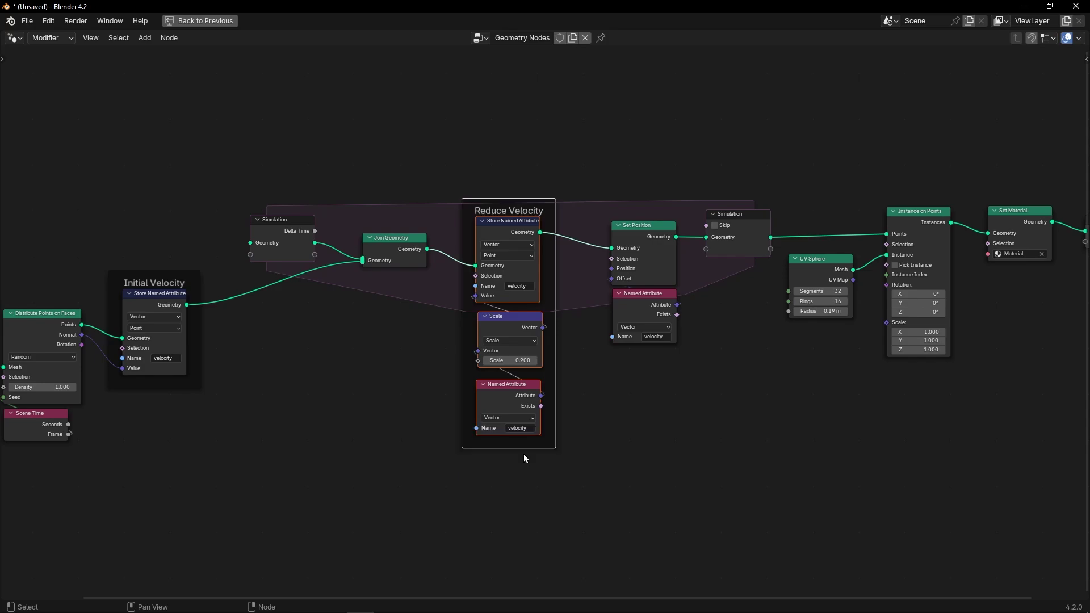
# Shift the nodes after the frame to the right to make room before Set Position.
pyautogui.scroll(-3, 724, 478)
pyautogui.moveTo(723, 478); pyautogui.dragTo(410, 449, button='middle')
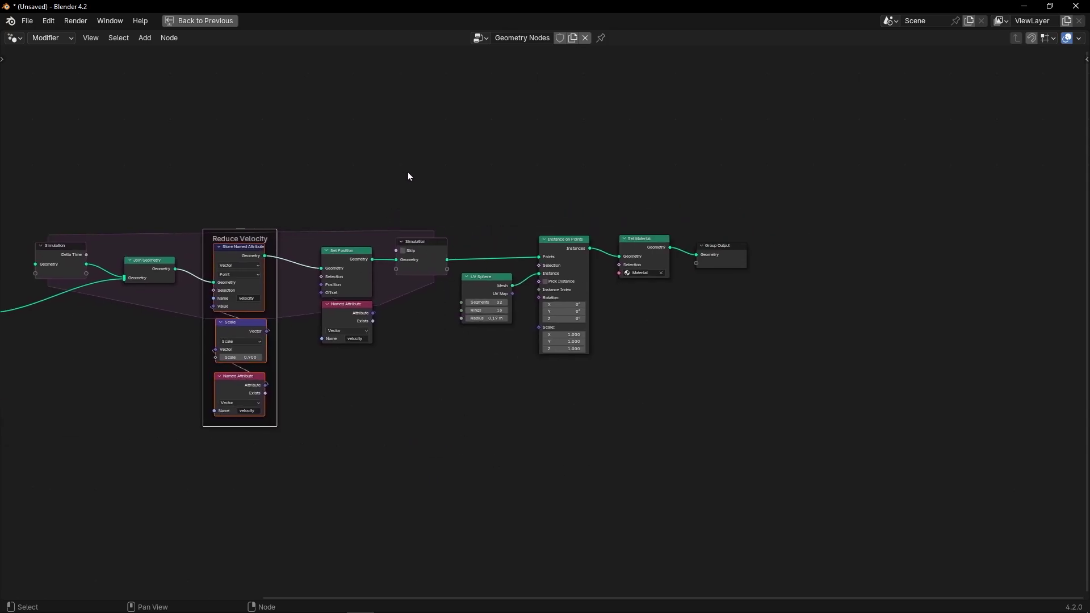
pyautogui.moveTo(327, 179); pyautogui.dragTo(705, 377)
pyautogui.press('g')
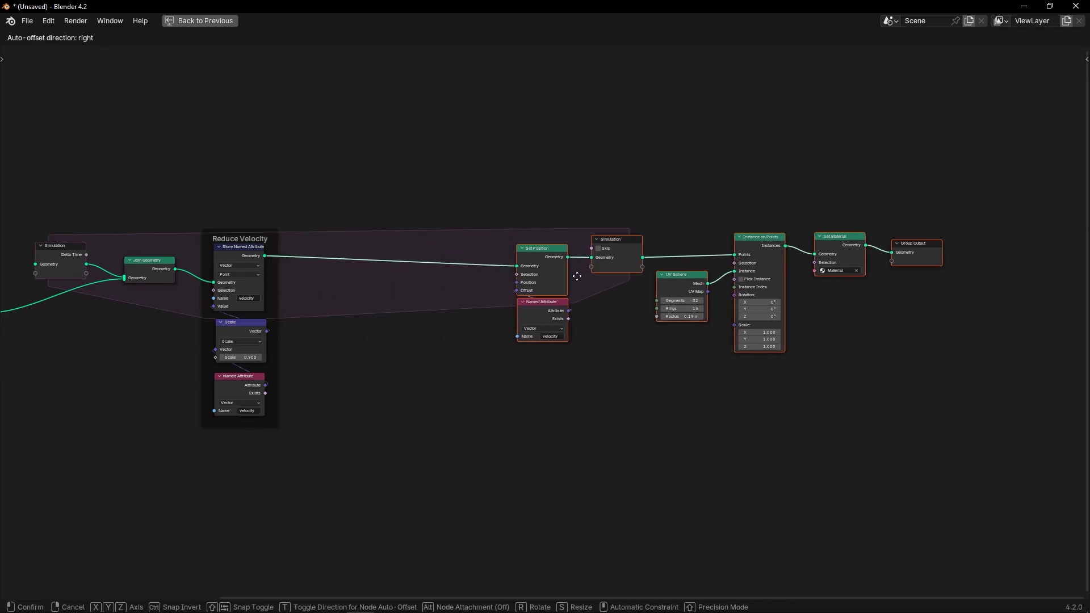
pyautogui.click(644, 284)
pyautogui.click(387, 339)
pyautogui.scroll(2, 341, 301)
pyautogui.moveTo(336, 296); pyautogui.dragTo(455, 361, button='middle')
# Insert a Store Named Attribute node before Set Position, storing 'age' as Integer.
pyautogui.hotkey('shift', 'a')
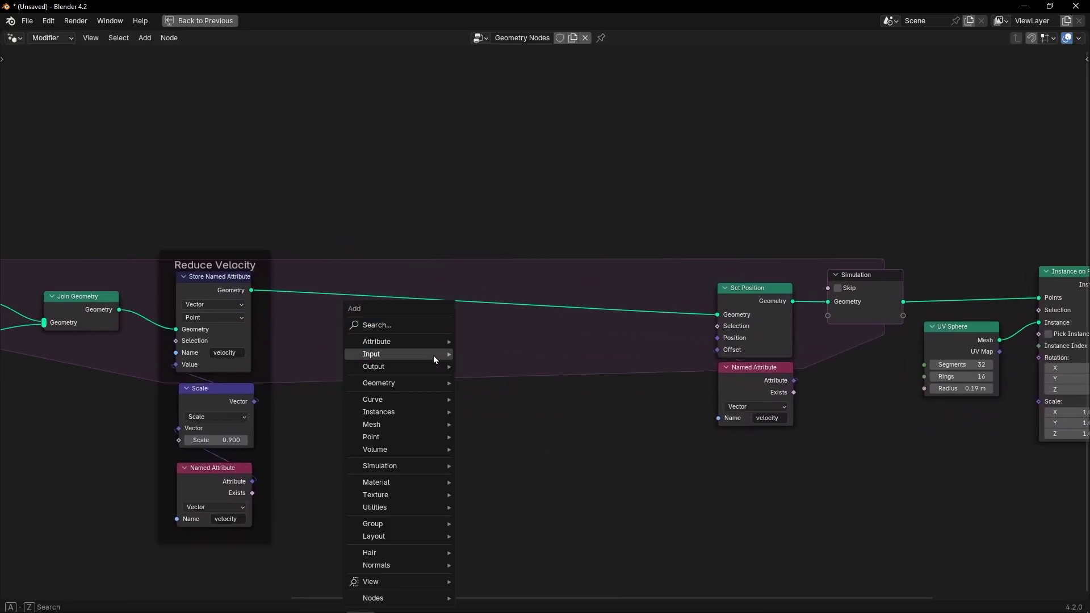
pyautogui.moveTo(434, 355)
pyautogui.write('store')
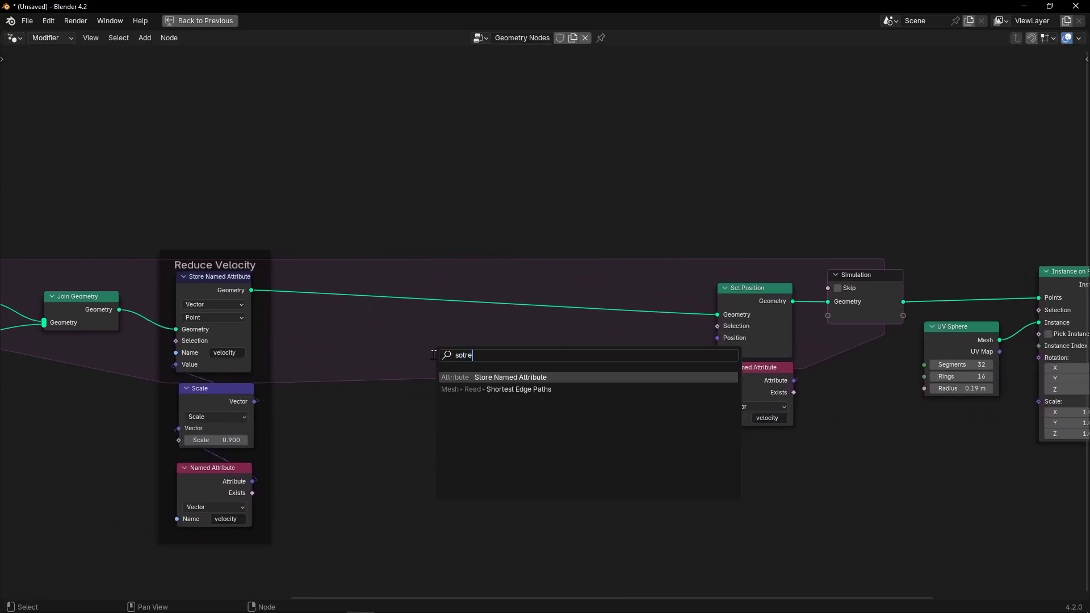
pyautogui.press('Return')
pyautogui.click(381, 264)
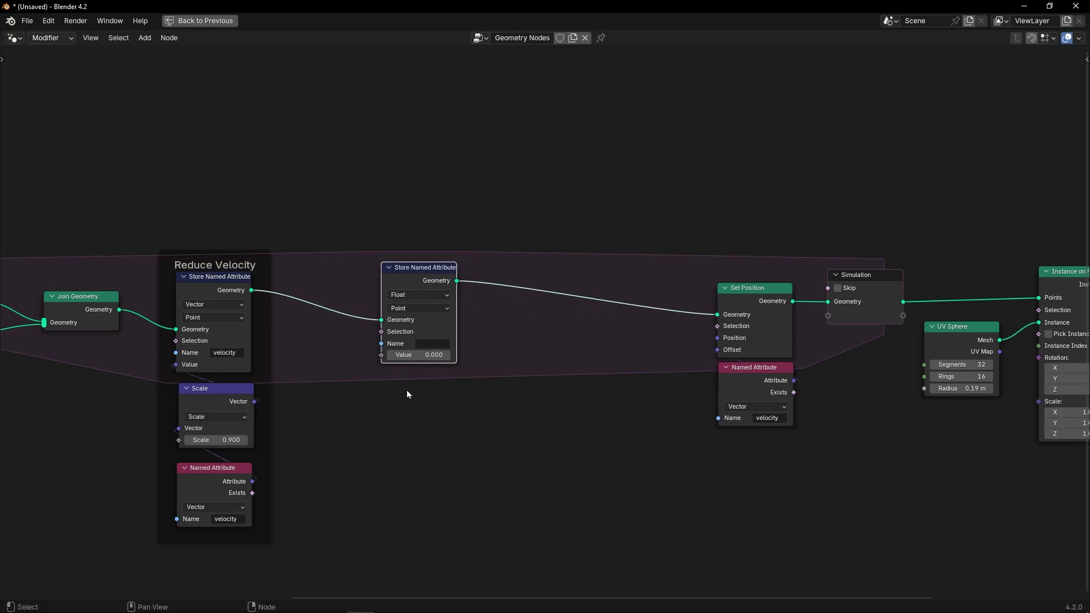
pyautogui.scroll(3, 406, 392)
pyautogui.click(449, 355)
pyautogui.write('age')
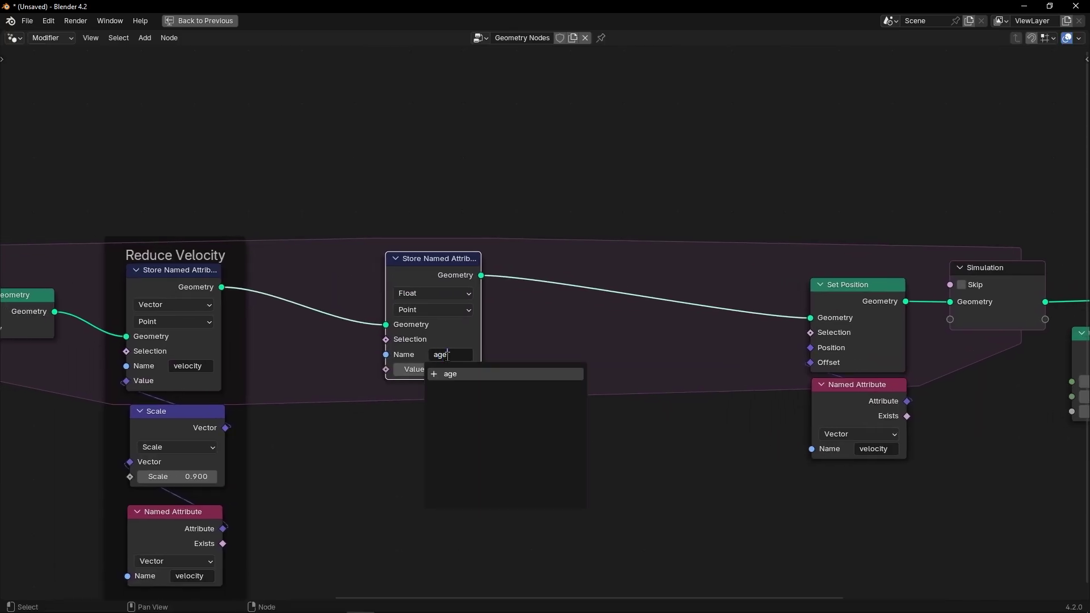
pyautogui.press('Return')
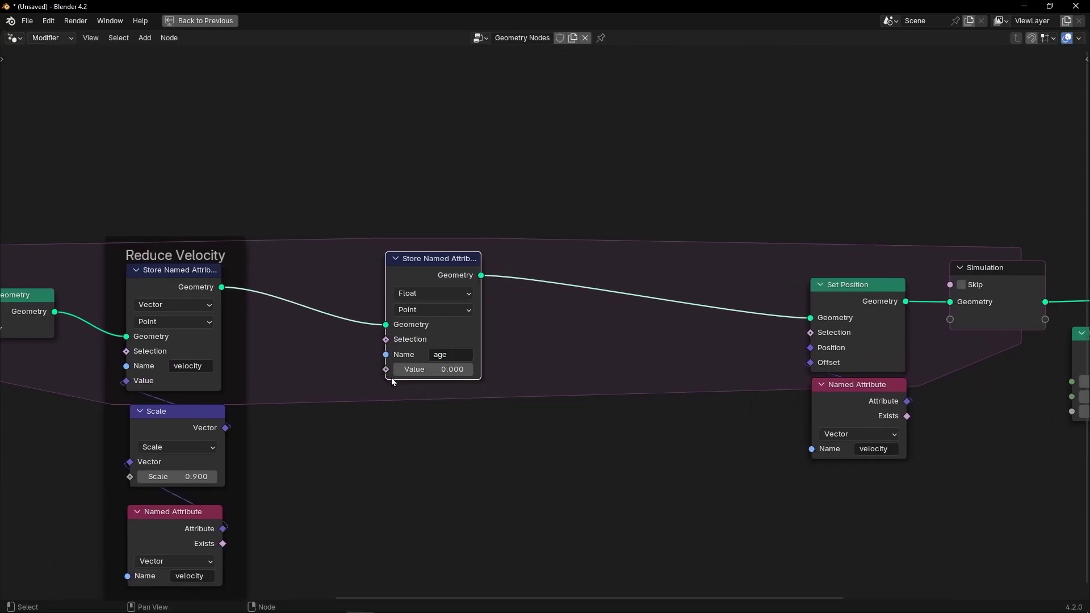
pyautogui.click(433, 294)
pyautogui.click(428, 341)
pyautogui.scroll(2, 411, 407)
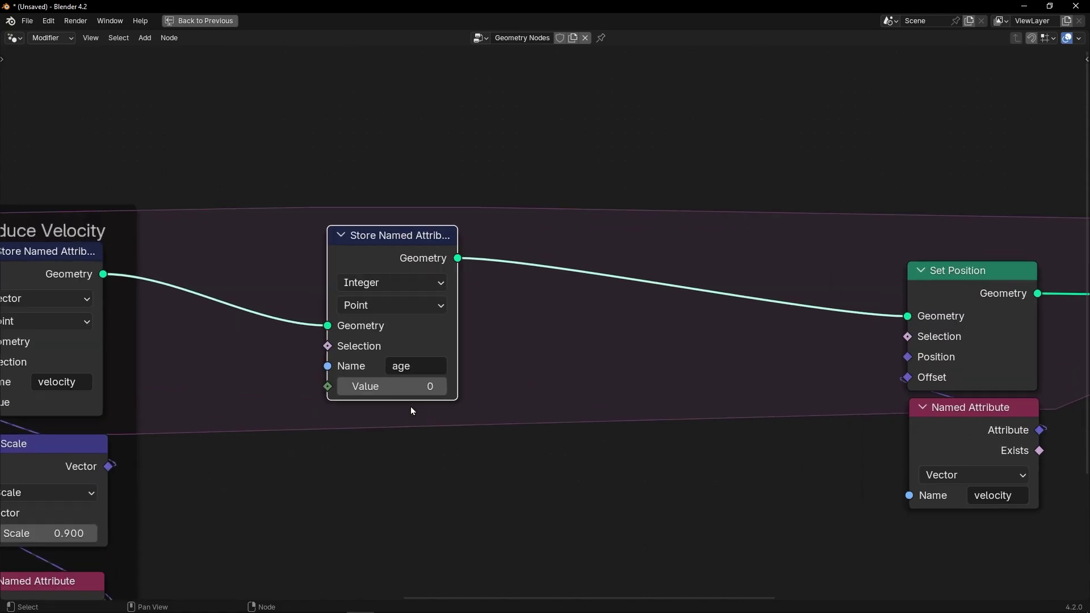
# Add a Math Add node with value 1 feeding the stored age's Value.
pyautogui.hotkey('shift', 'a')
pyautogui.write('add')
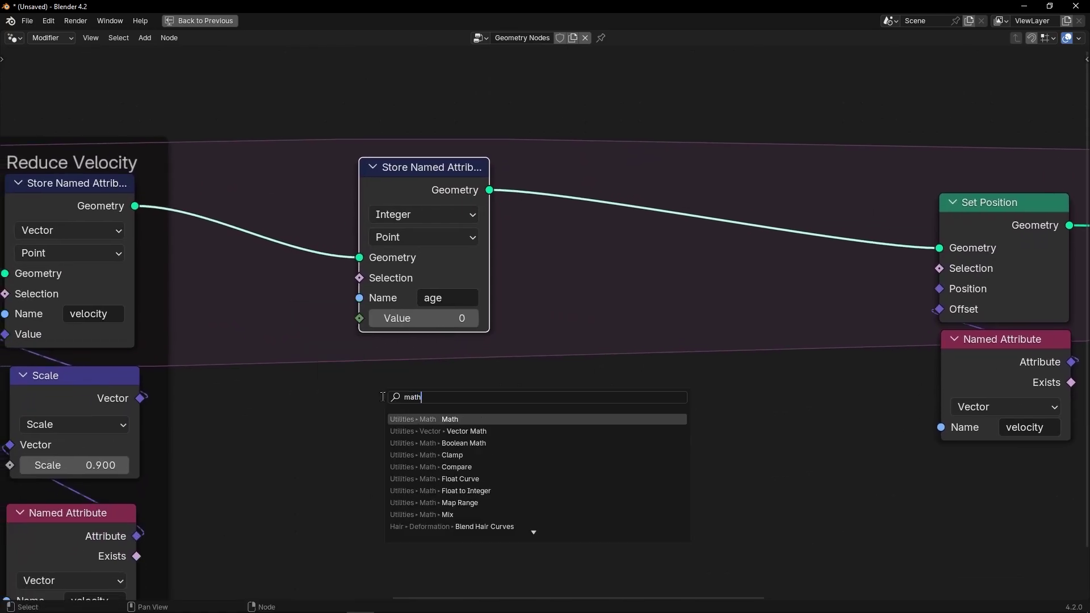
pyautogui.press('Return')
pyautogui.click(336, 373)
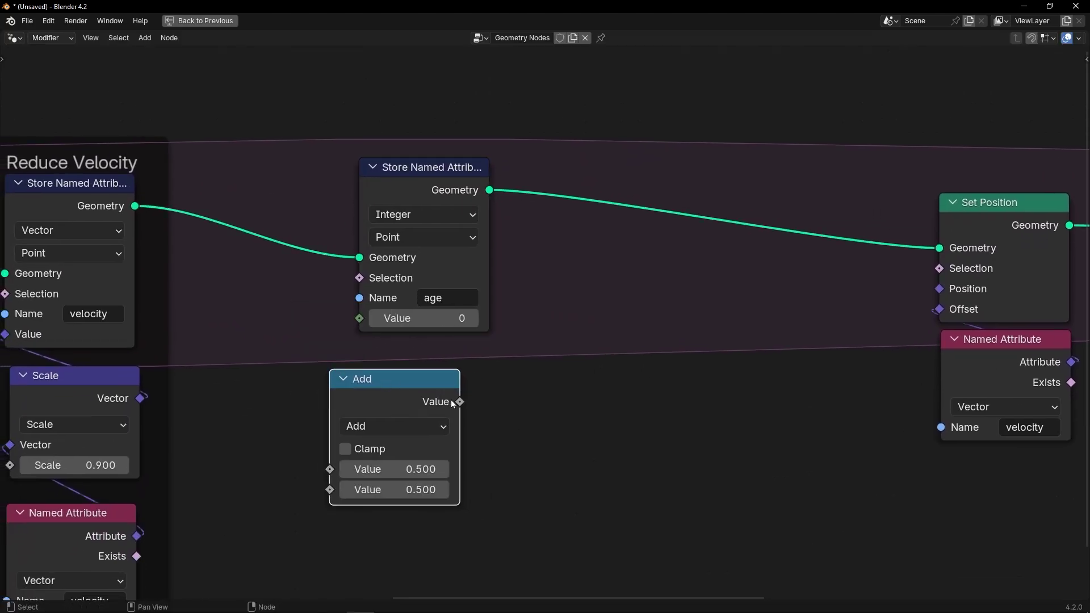
pyautogui.moveTo(456, 369); pyautogui.dragTo(352, 323)
pyautogui.moveTo(397, 393); pyautogui.dragTo(419, 374)
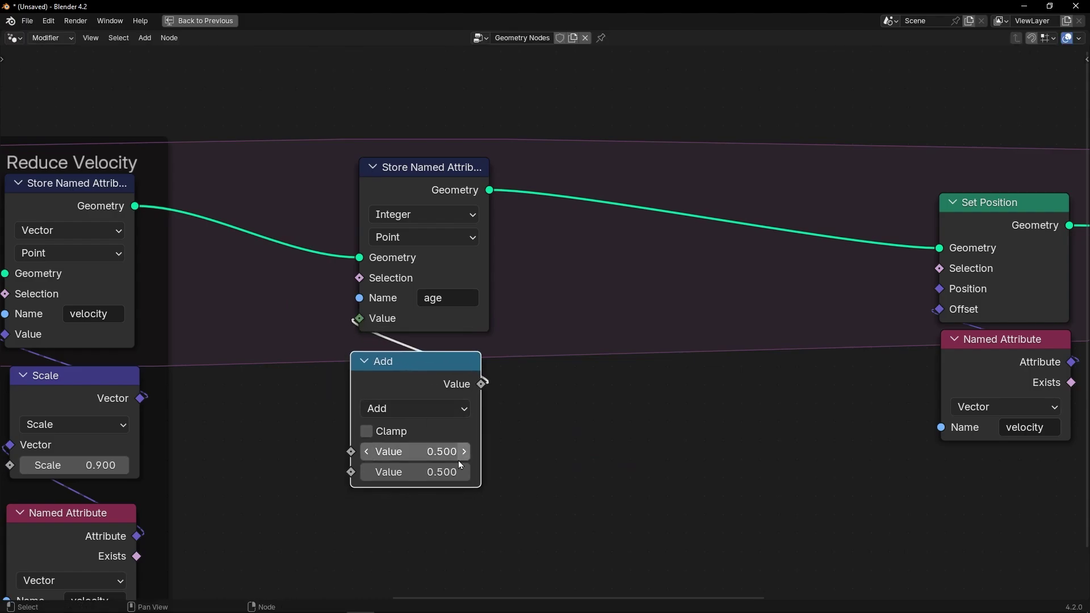
pyautogui.click(432, 451)
pyautogui.write('1')
pyautogui.press('Return')
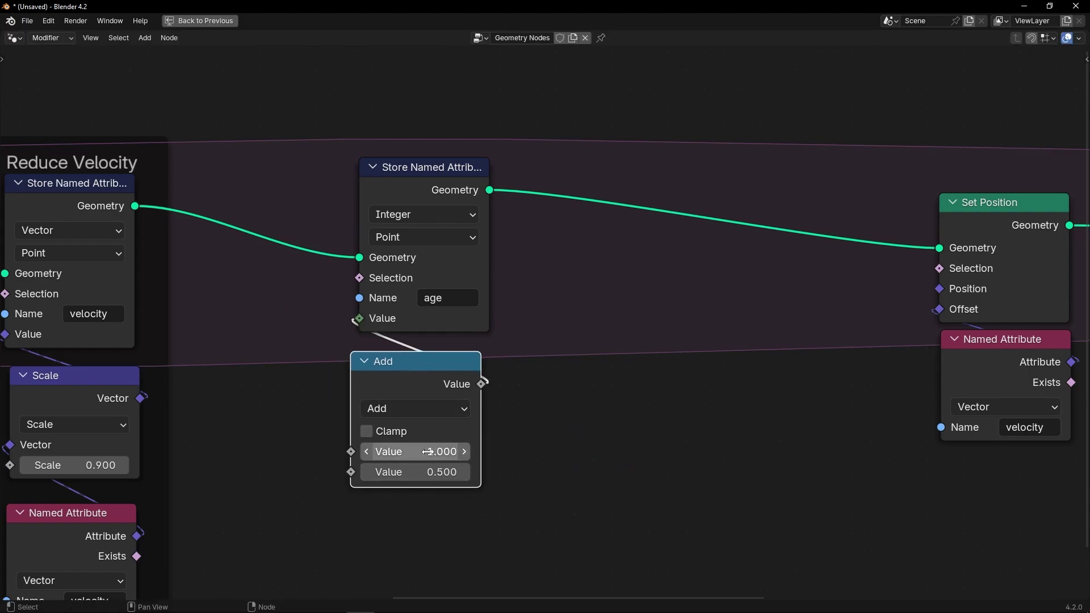
# Feed a Named Attribute node reading 'age' into the Add node's second value.
pyautogui.scroll(-2, 418, 537)
pyautogui.hotkey('shift', 'a')
pyautogui.moveTo(431, 490)
pyautogui.write('named')
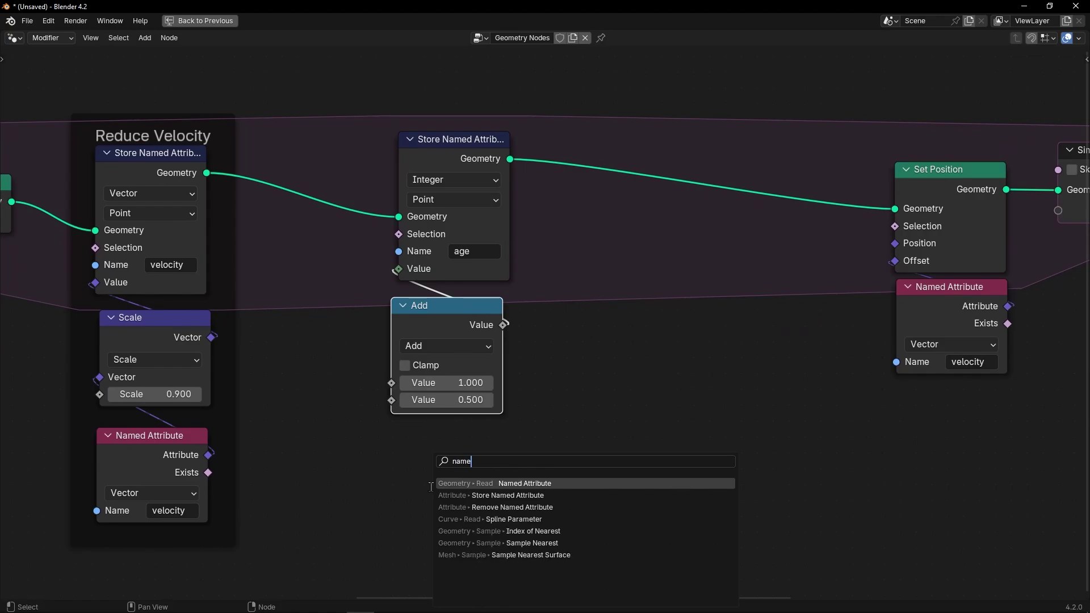
pyautogui.press('Return')
pyautogui.click(397, 433)
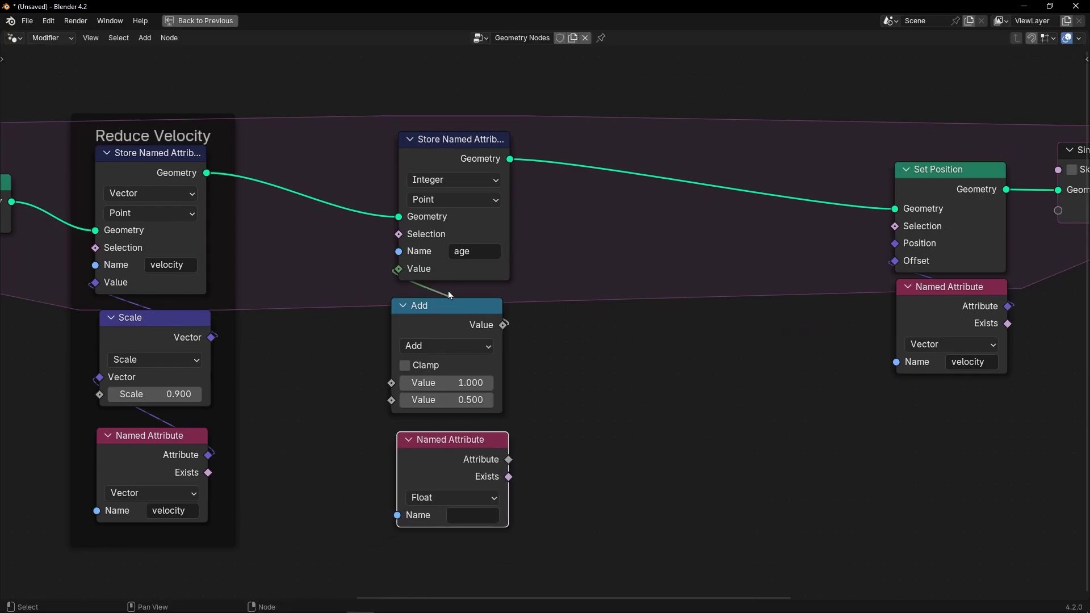
pyautogui.write('age')
pyautogui.moveTo(420, 418); pyautogui.dragTo(395, 411)
pyautogui.moveTo(455, 446); pyautogui.dragTo(448, 438)
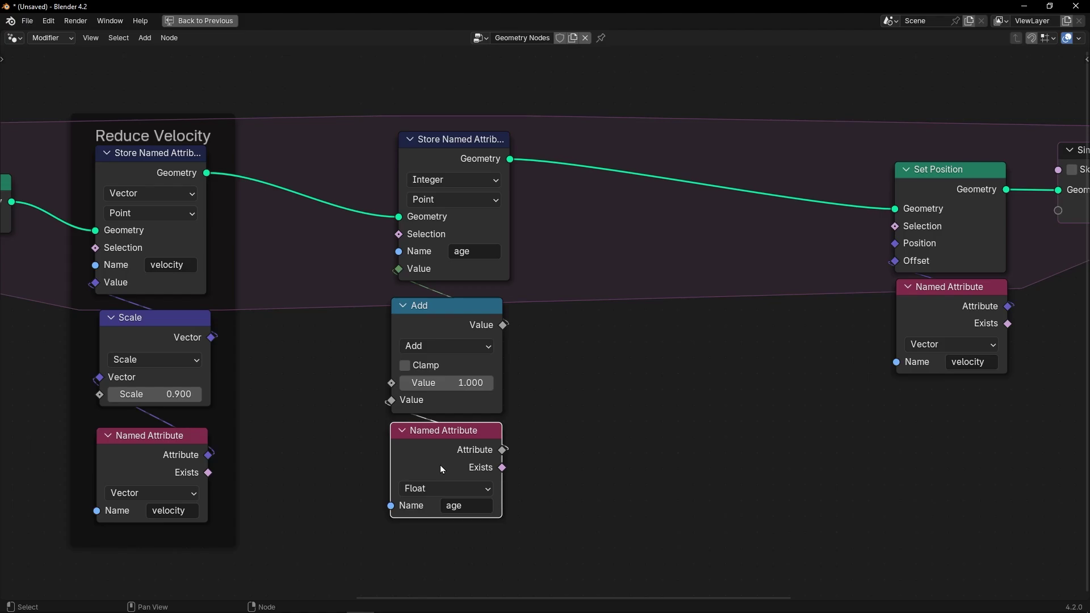
pyautogui.moveTo(484, 399)
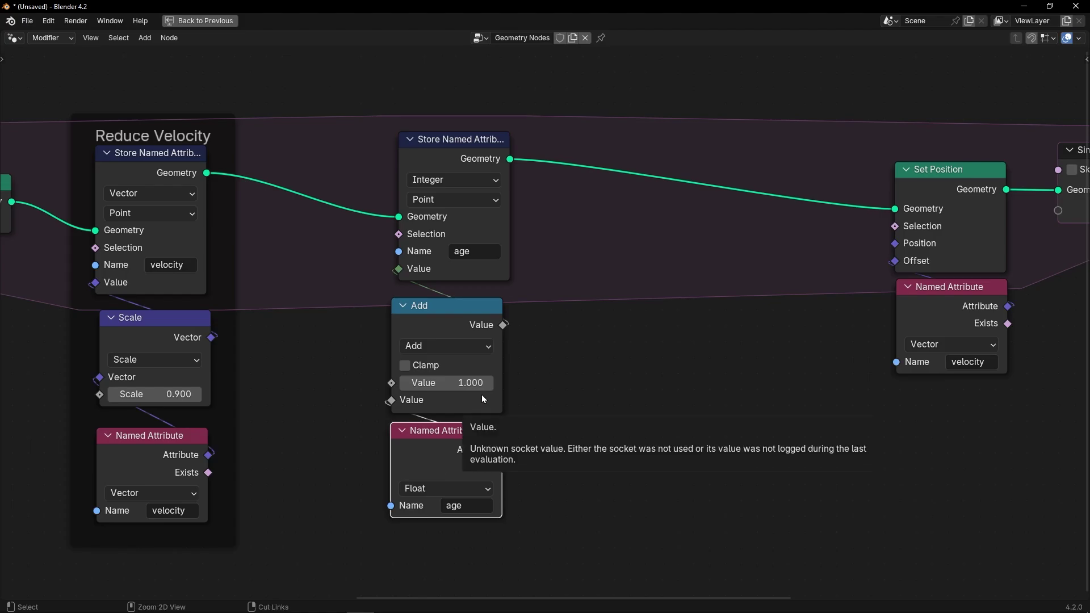
pyautogui.hotkey('ctrl', 'space')
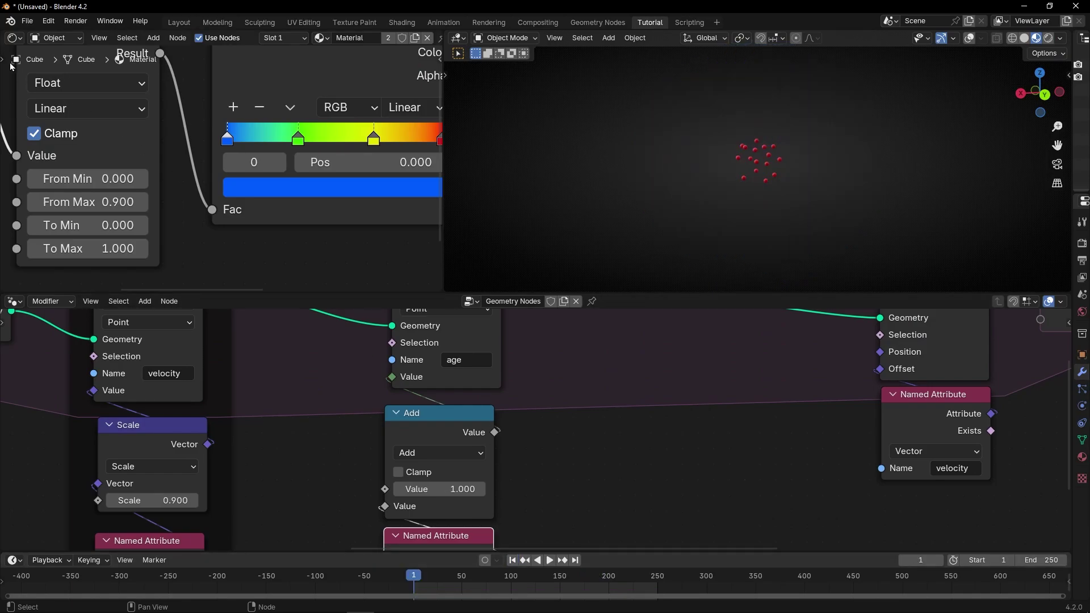
# Turn the shader panel into a Spreadsheet listing the particle Instances.
pyautogui.click(12, 39)
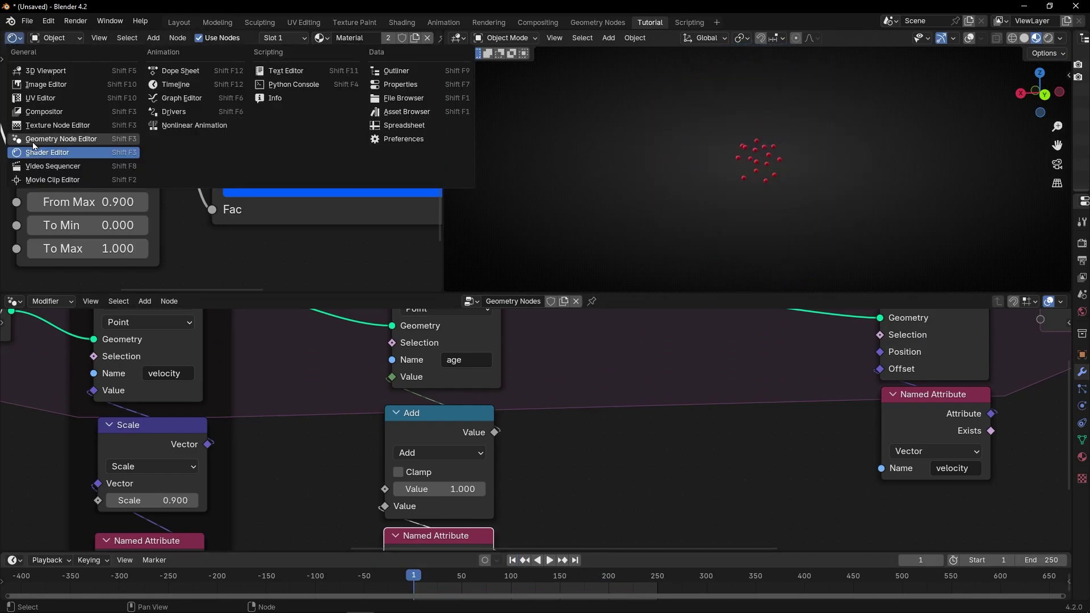
pyautogui.click(404, 125)
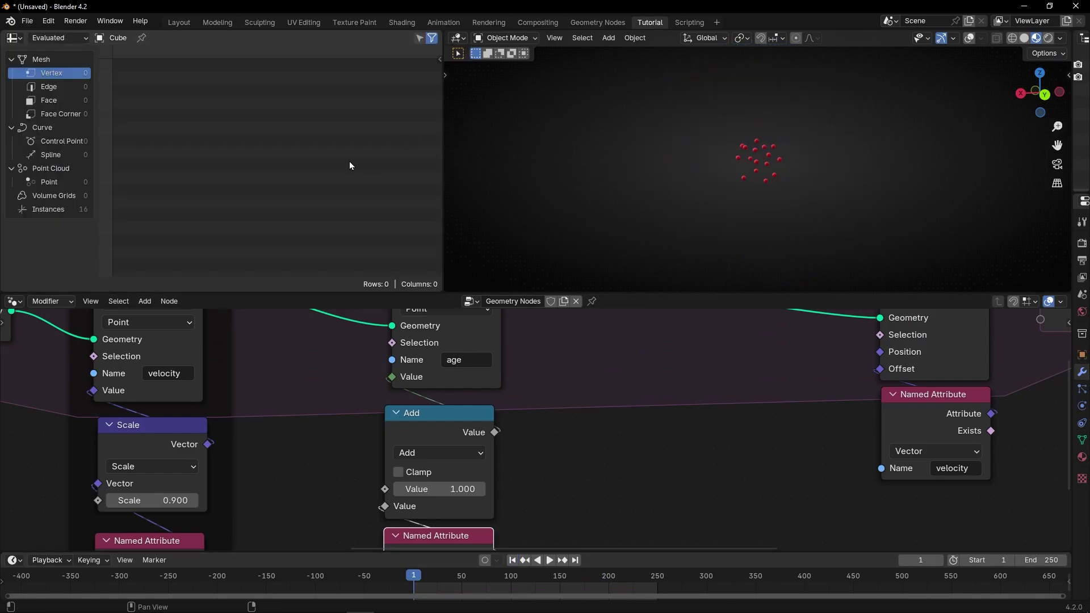
pyautogui.click(67, 209)
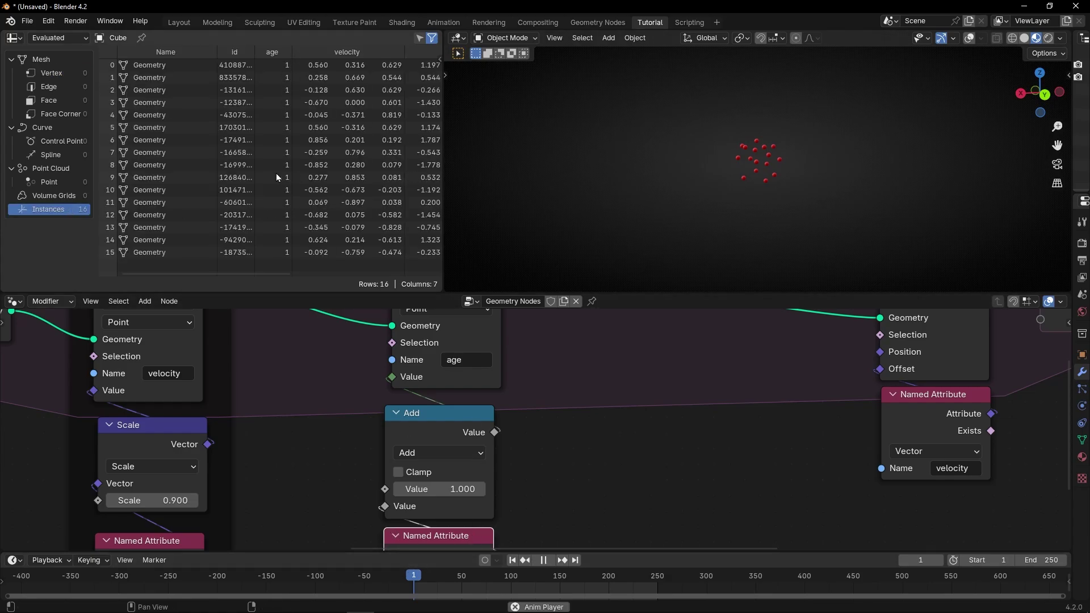
# Play to frame 36 to watch ages count up, then select the three age nodes.
pyautogui.press('space')
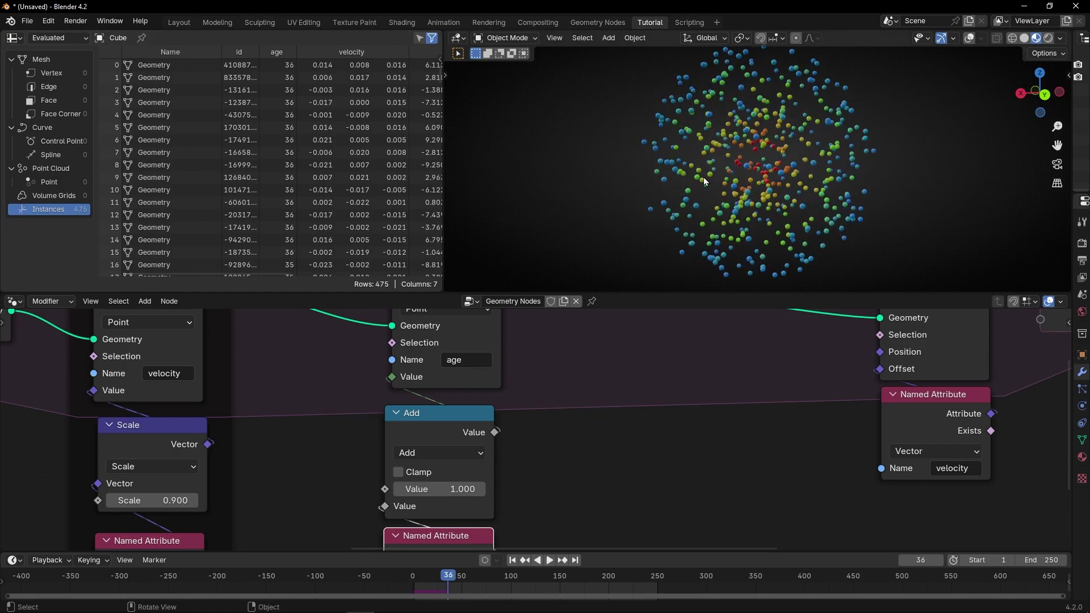
pyautogui.scroll(-10, 281, 108)
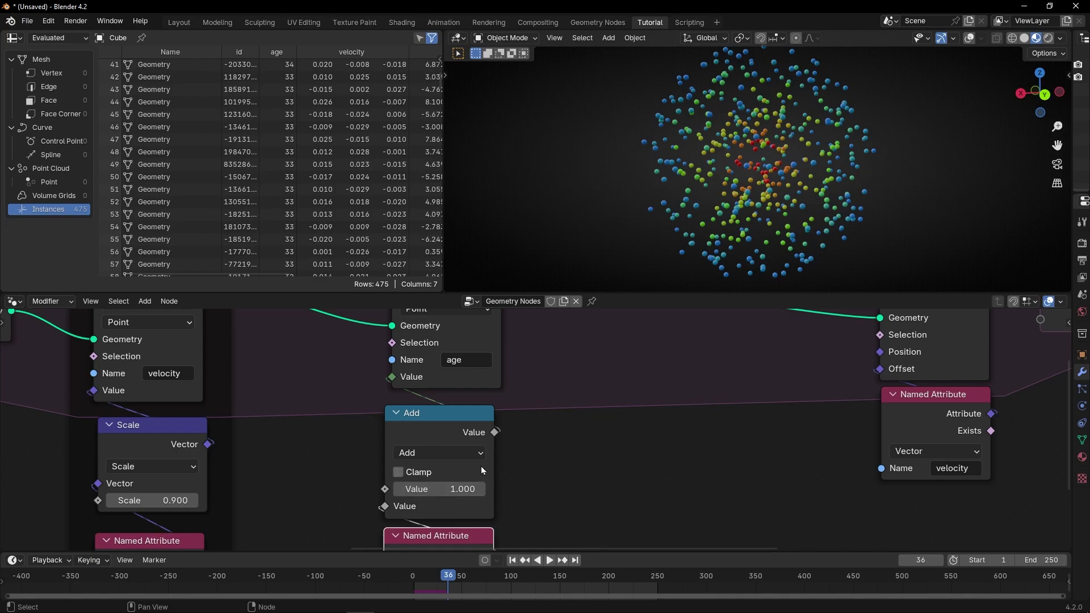
pyautogui.hotkey('ctrl', 'space')
pyautogui.scroll(2, 537, 305)
pyautogui.scroll(-2, 537, 304)
pyautogui.moveTo(341, 135); pyautogui.dragTo(451, 489)
# Group the age-counting nodes into a frame labelled 'Age'.
pyautogui.hotkey('ctrl', 'j')
pyautogui.press('F2')
pyautogui.write('Age')
pyautogui.press('Return')
pyautogui.click(529, 308)
# Insert a Delete Geometry node before Set Position.
pyautogui.hotkey('shift', 'a')
pyautogui.write('delete')
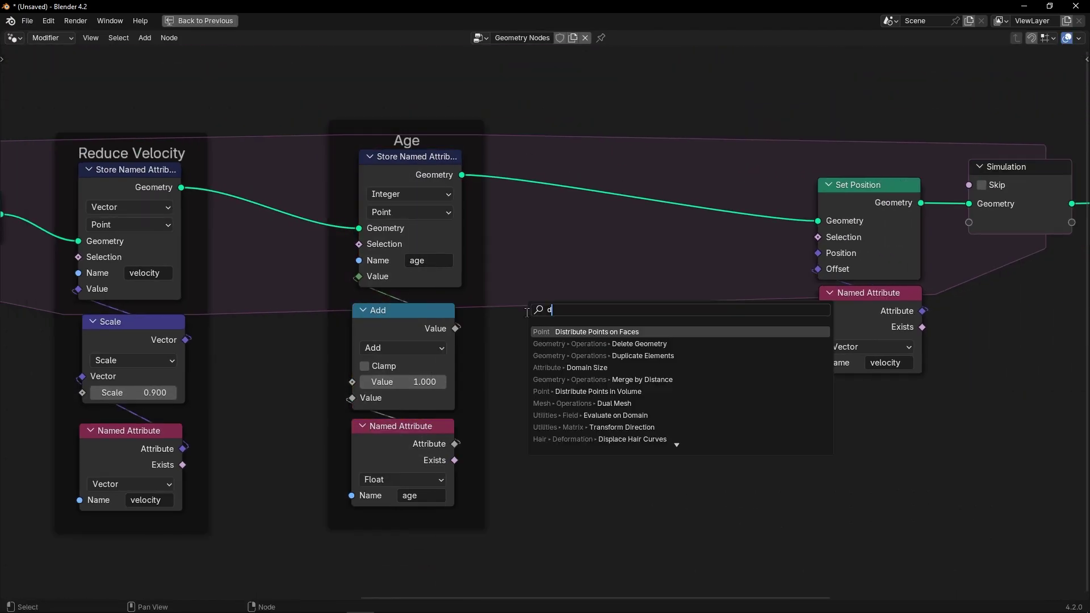
pyautogui.press('Return')
pyautogui.click(621, 167)
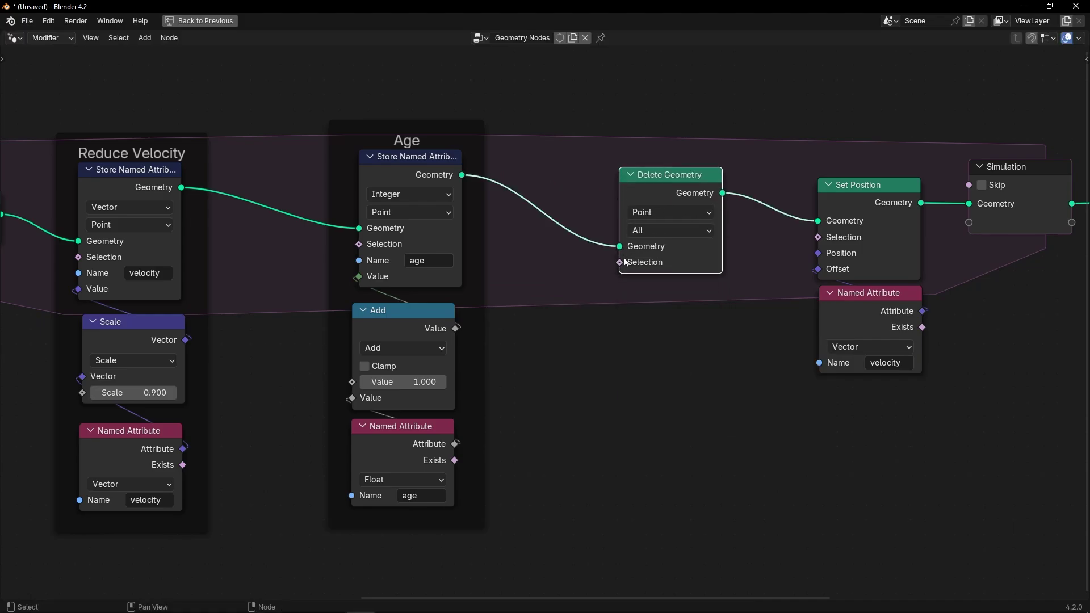
# Duplicate the 'age' Named Attribute node and detach the copy from the Age frame.
pyautogui.click(409, 445)
pyautogui.hotkey('shift', 'd')
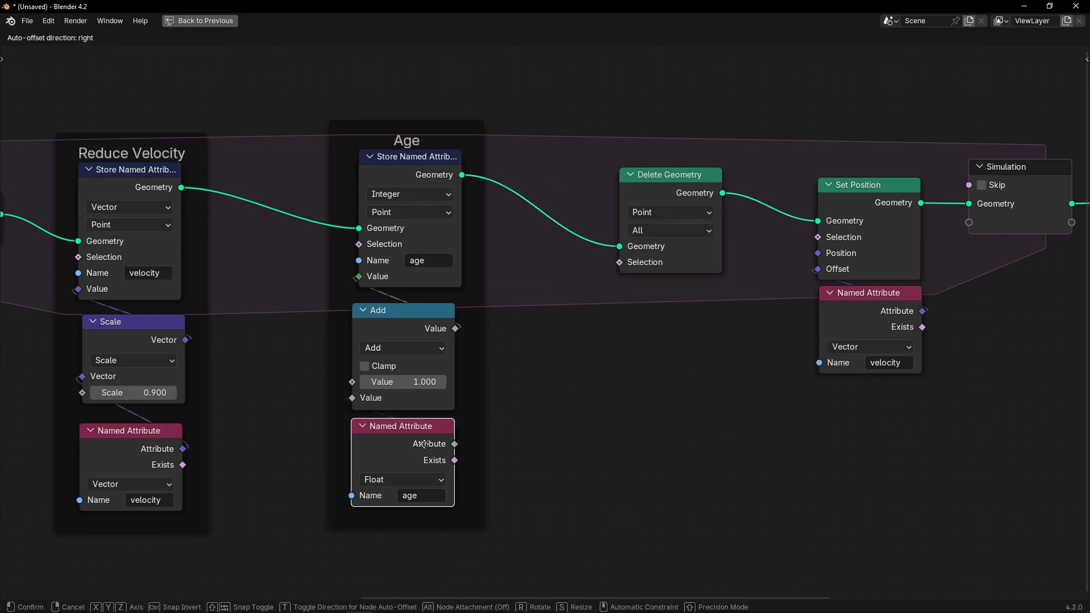
pyautogui.click(680, 429)
pyautogui.hotkey('alt', 'p')
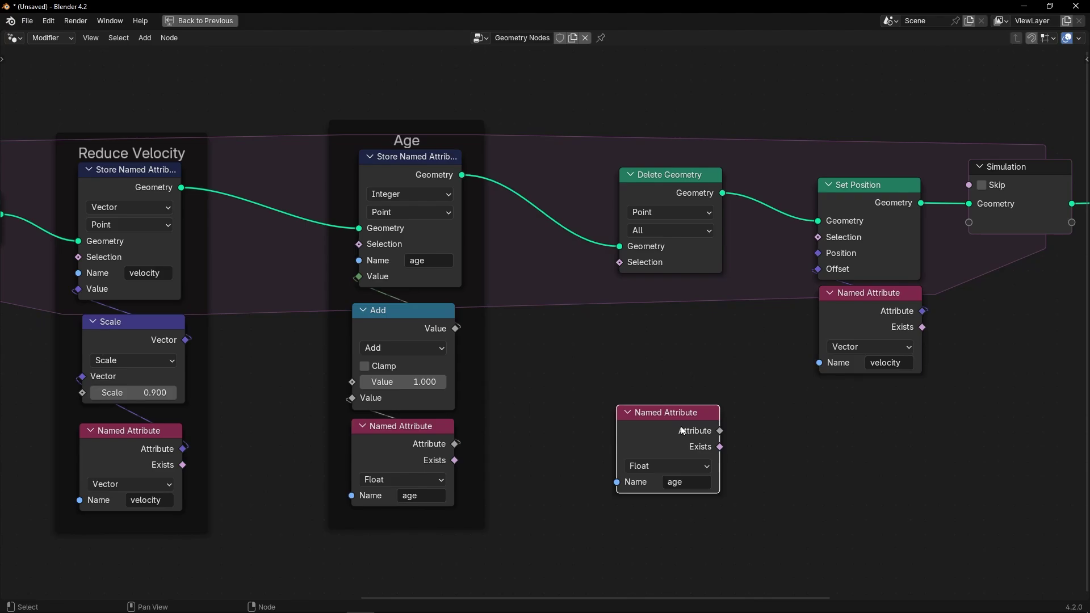
pyautogui.scroll(1, 711, 384)
pyautogui.moveTo(711, 383); pyautogui.dragTo(640, 379, button='middle')
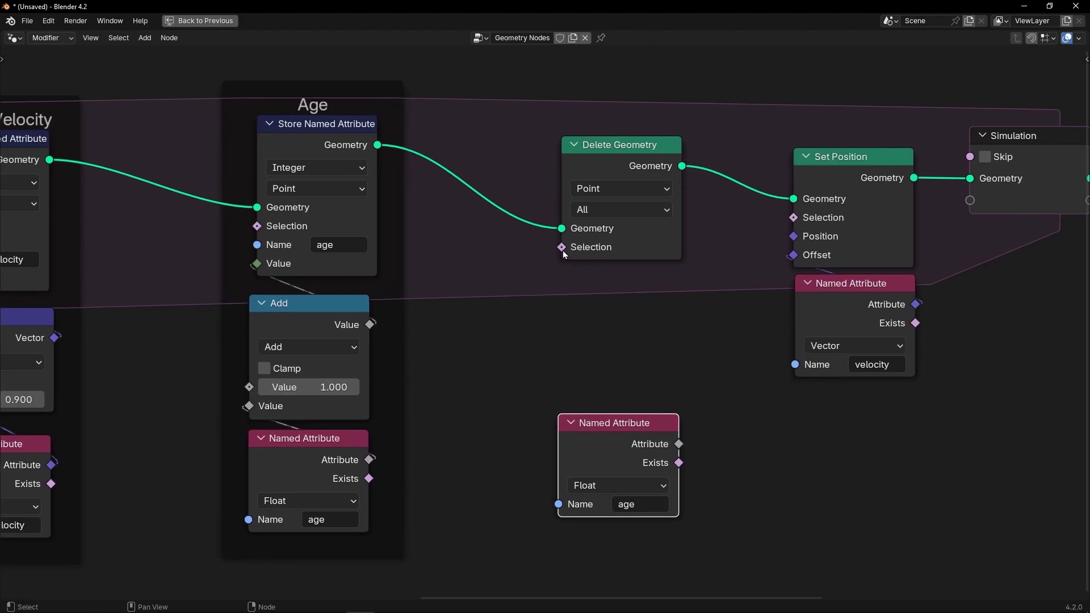
# Feed Delete Geometry's Selection a Greater Than compare of age against 20.
pyautogui.moveTo(561, 248); pyautogui.dragTo(496, 284)
pyautogui.write('greater')
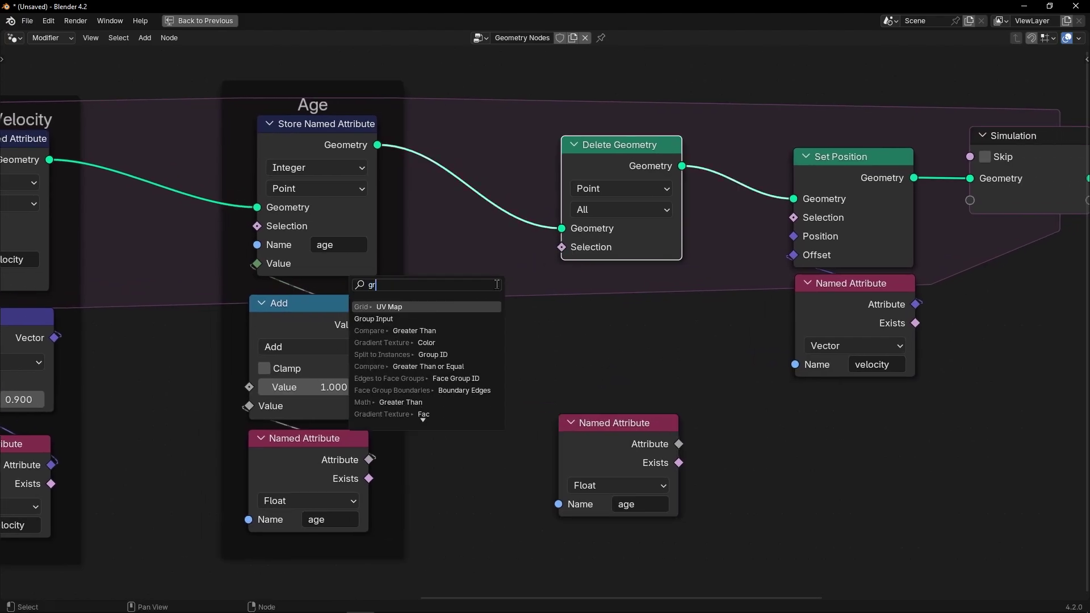
pyautogui.press('Return')
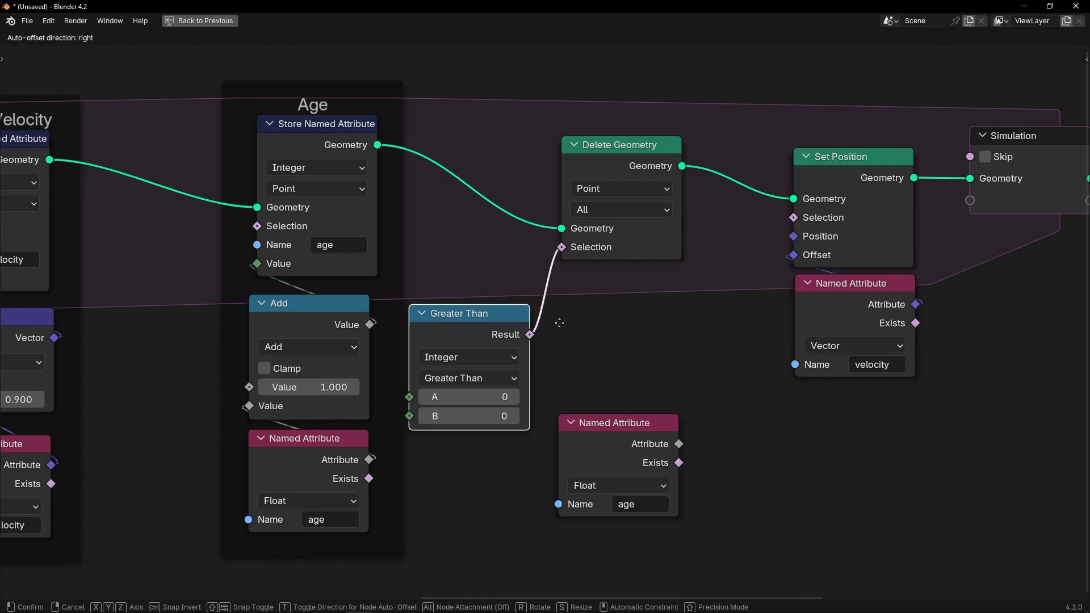
pyautogui.click(689, 293)
pyautogui.moveTo(679, 447); pyautogui.dragTo(642, 409)
pyautogui.moveTo(575, 365); pyautogui.dragTo(569, 361)
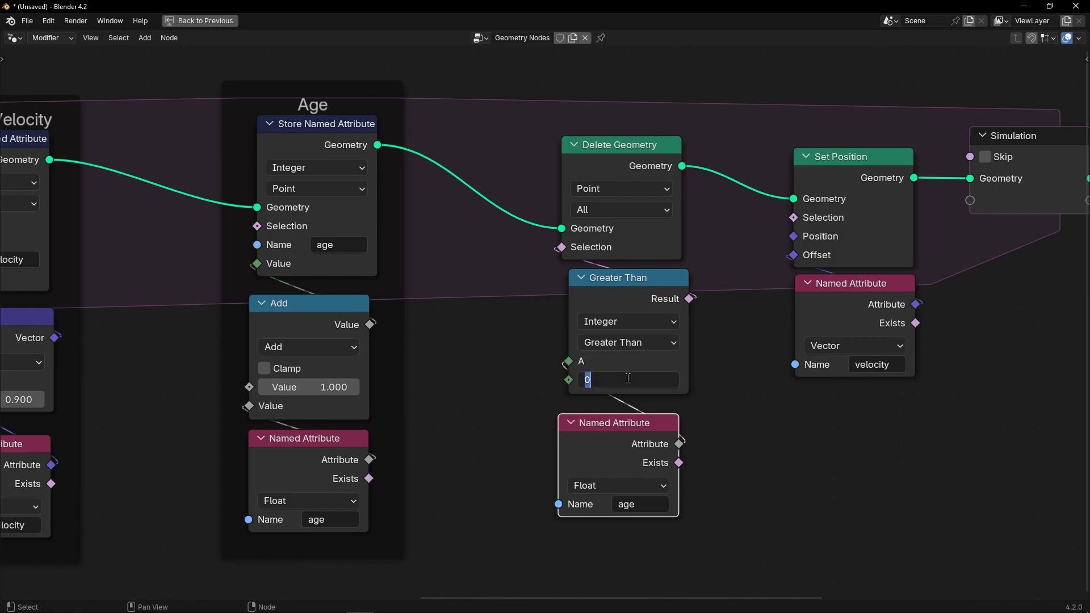
pyautogui.press('Return')
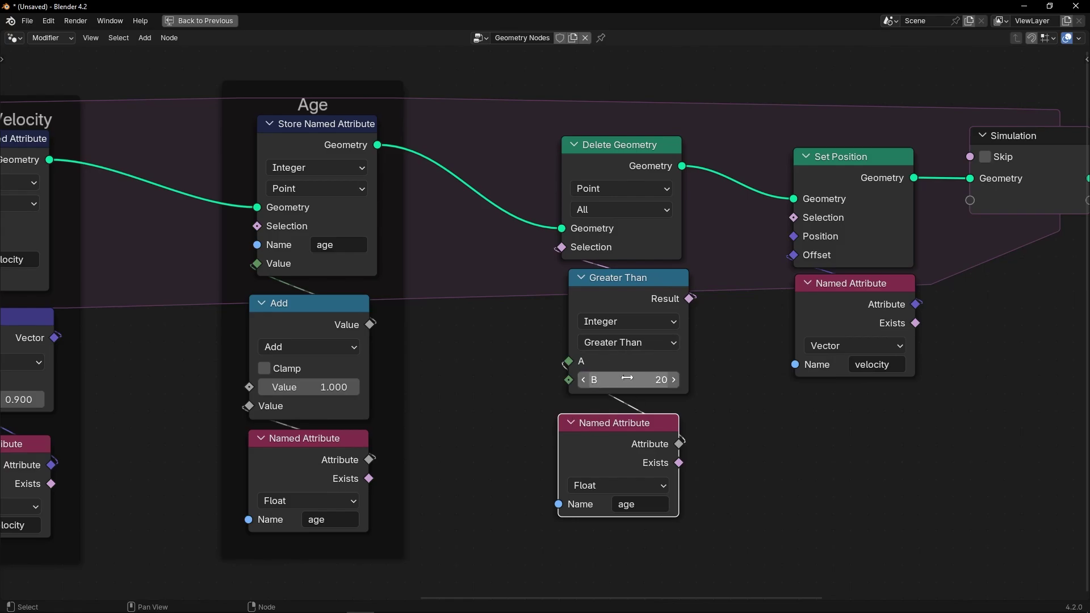
pyautogui.hotkey('ctrl', 'space')
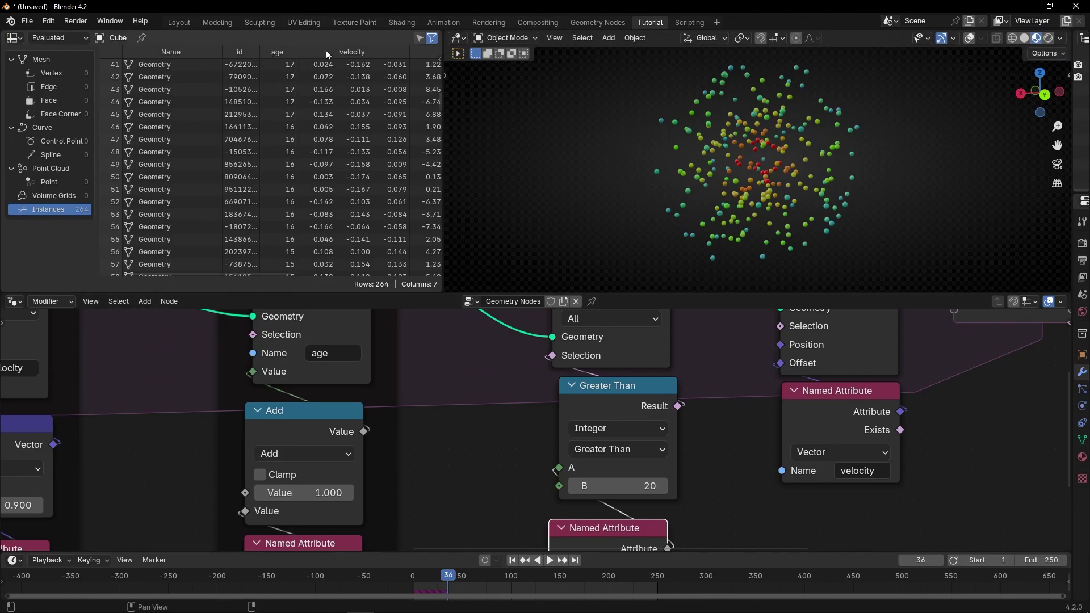
# Play the animation and raise the age threshold from 20 to 46.
pyautogui.press('space')
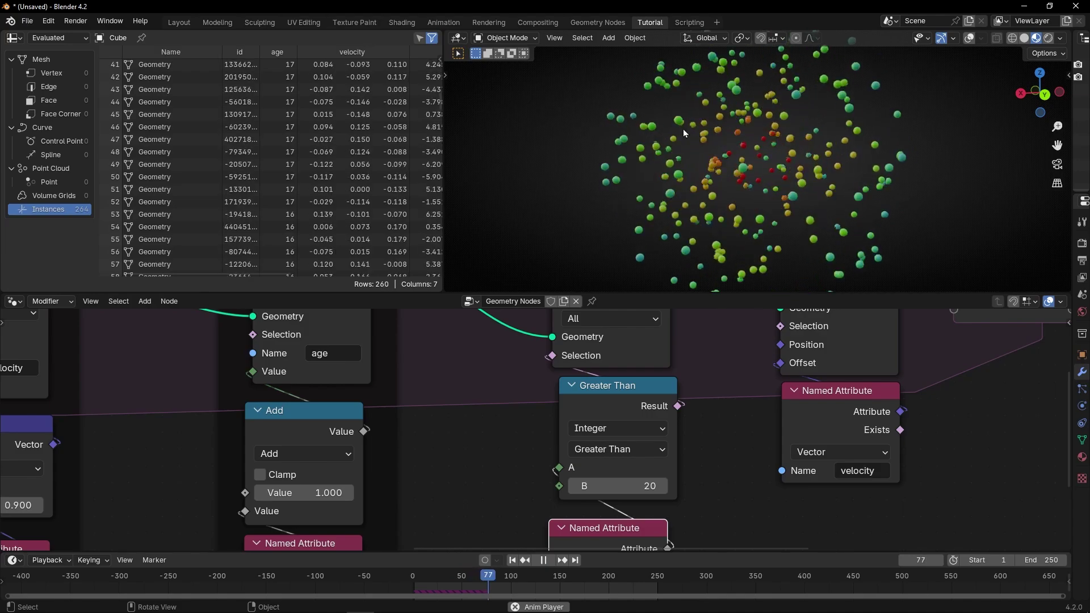
pyautogui.moveTo(610, 482); pyautogui.dragTo(658, 482)
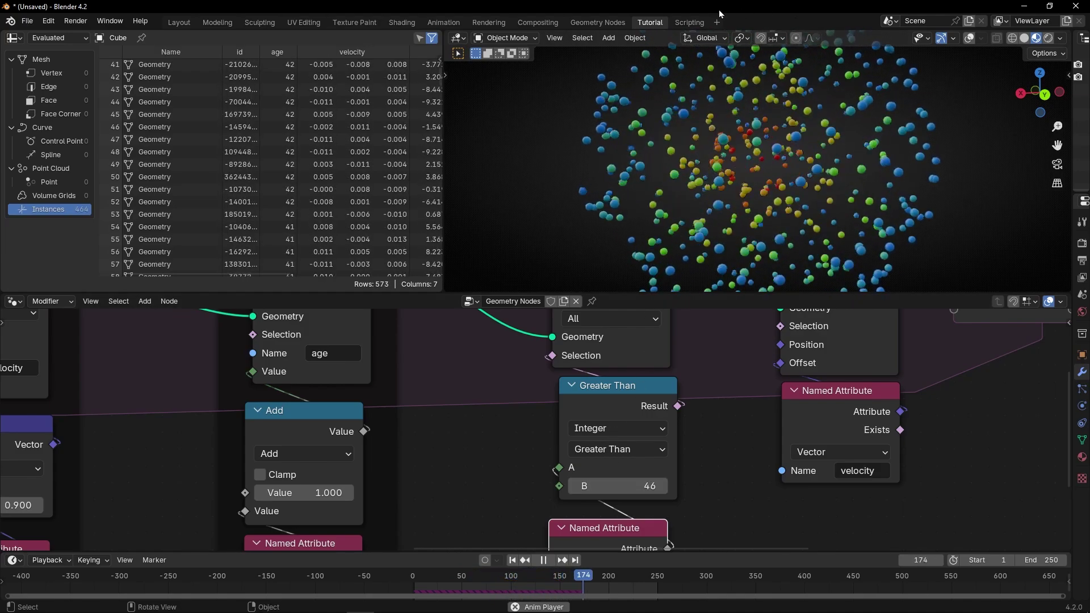
pyautogui.hotkey('ctrl', 'space')
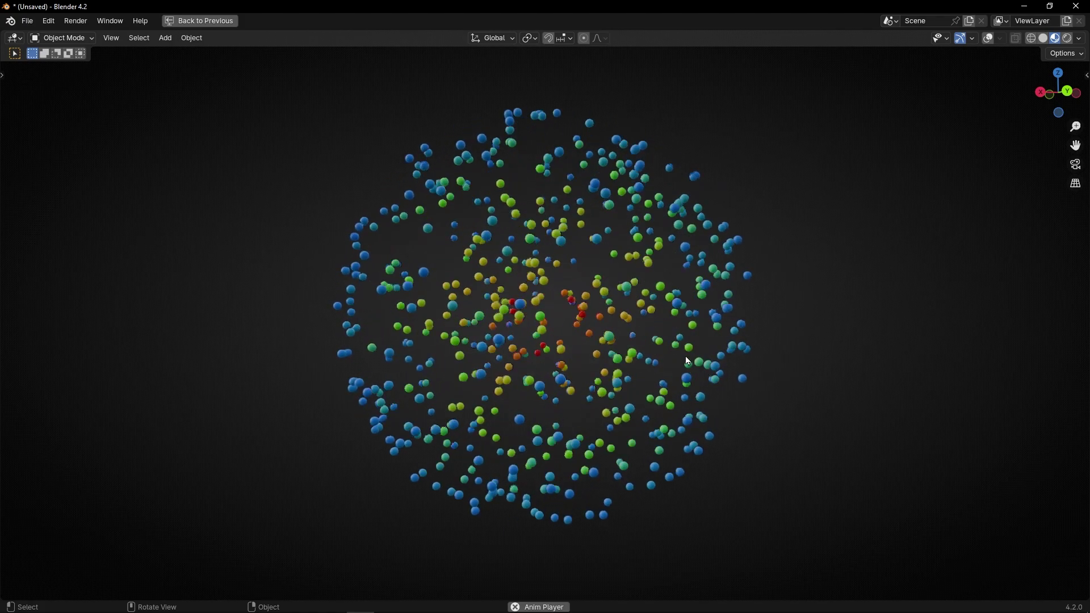
pyautogui.press('Escape')
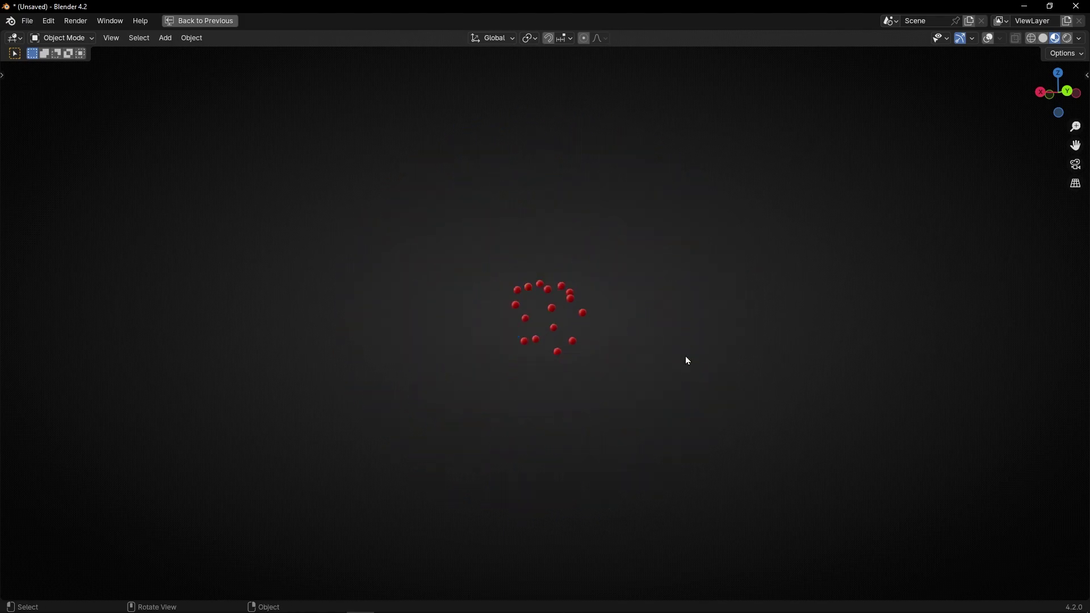
pyautogui.hotkey('ctrl', 'space')
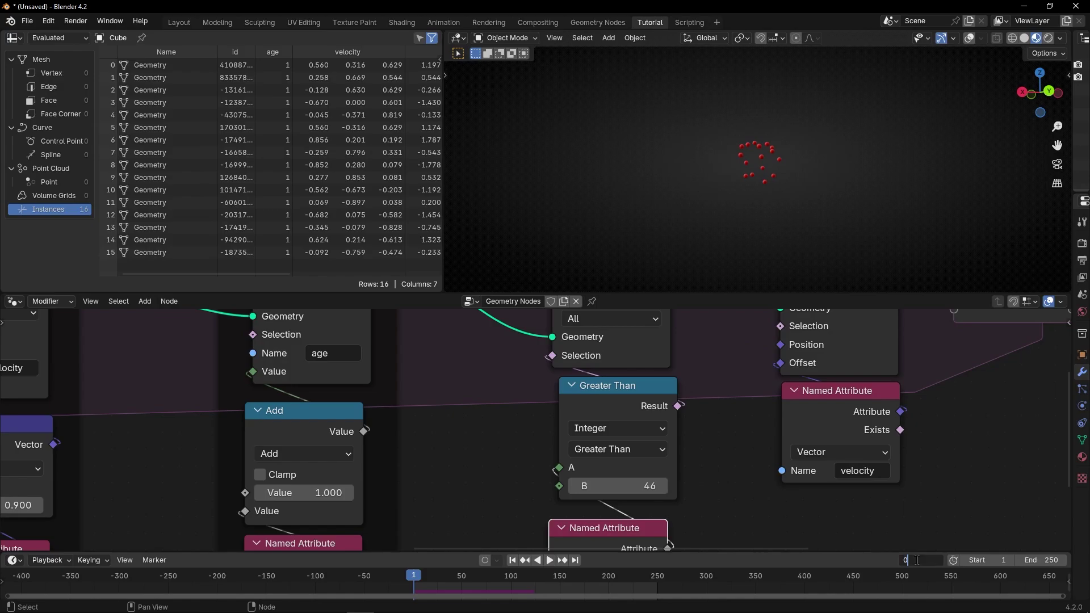
# Set the current frame to 0 and play the burst in a maximized 3D viewport.
pyautogui.press('Return')
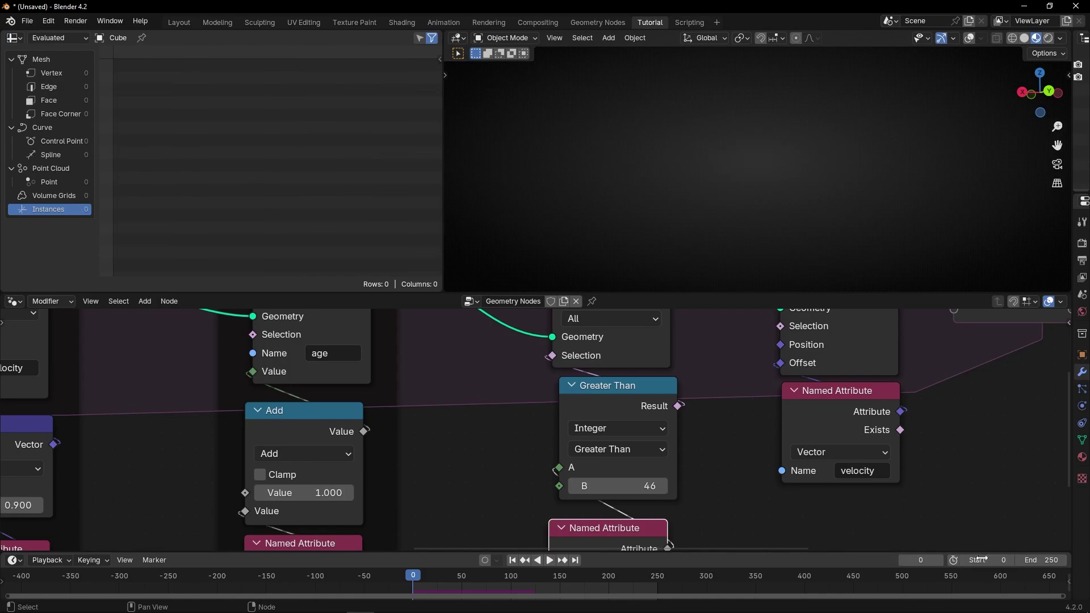
pyautogui.hotkey('ctrl', 'space')
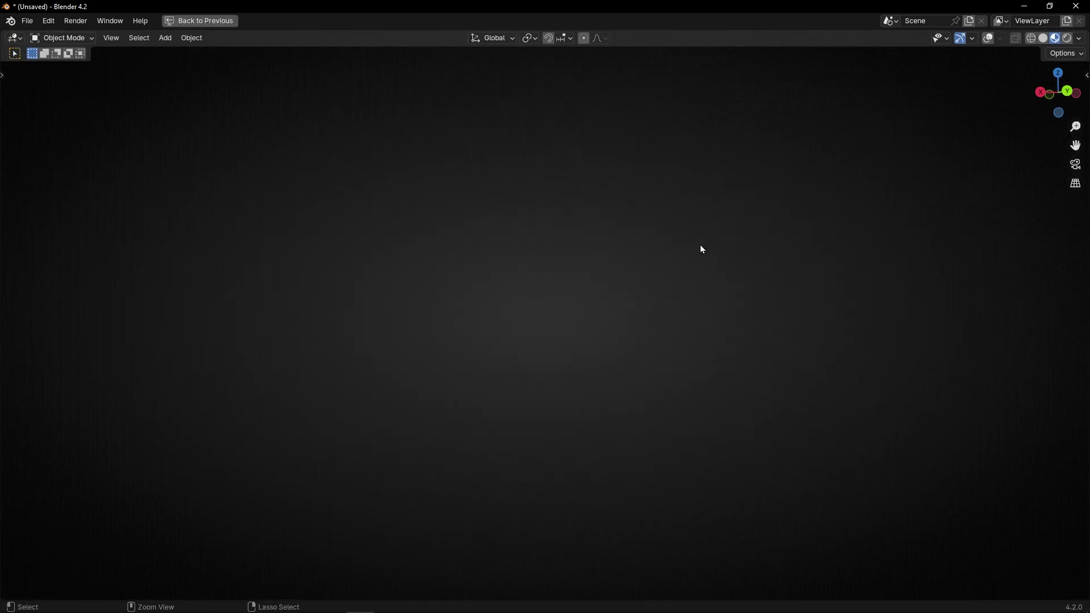
pyautogui.press('space')
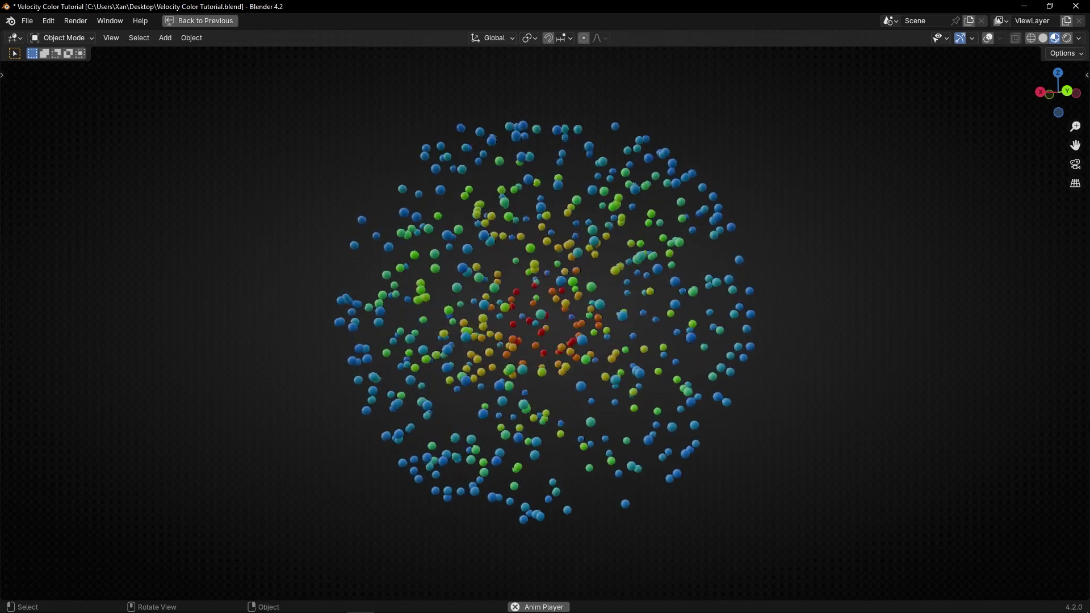
# Replace the UV Sphere with a Curve Line as the instance geometry.
pyautogui.hotkey('ctrl', 'alt', 'space')
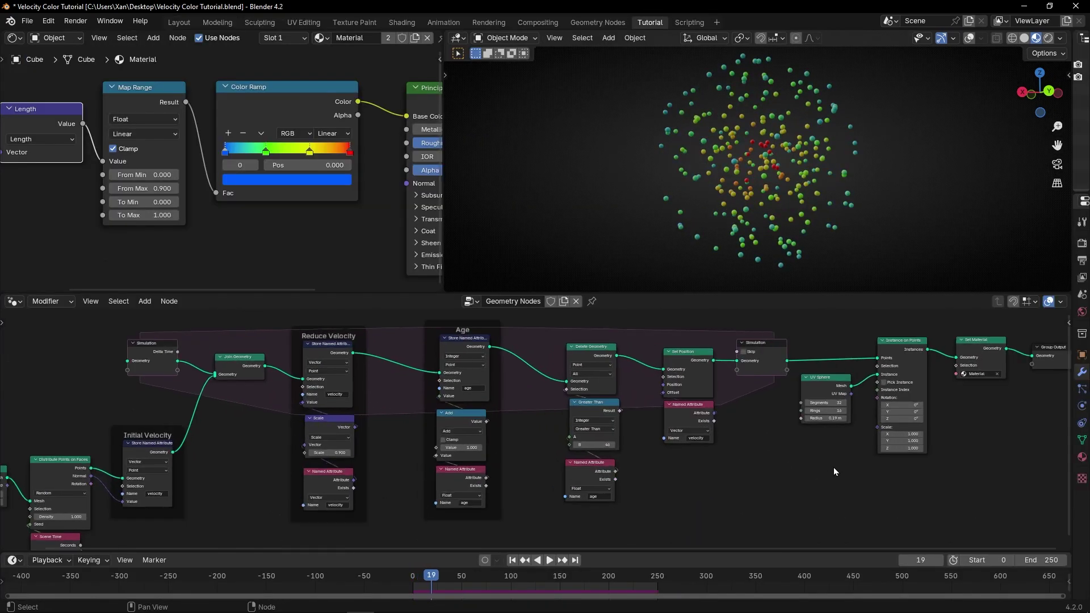
pyautogui.hotkey('ctrl', 'space')
pyautogui.scroll(6, 850, 462)
pyautogui.scroll(2, 496, 277)
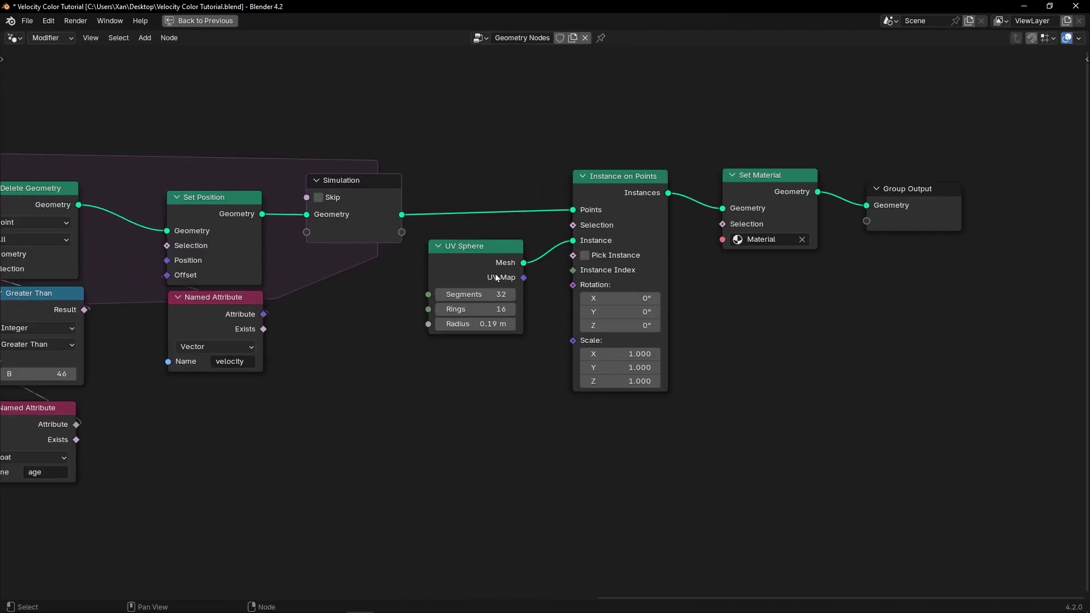
pyautogui.press('x')
pyautogui.hotkey('shift', 'a')
pyautogui.write('cur')
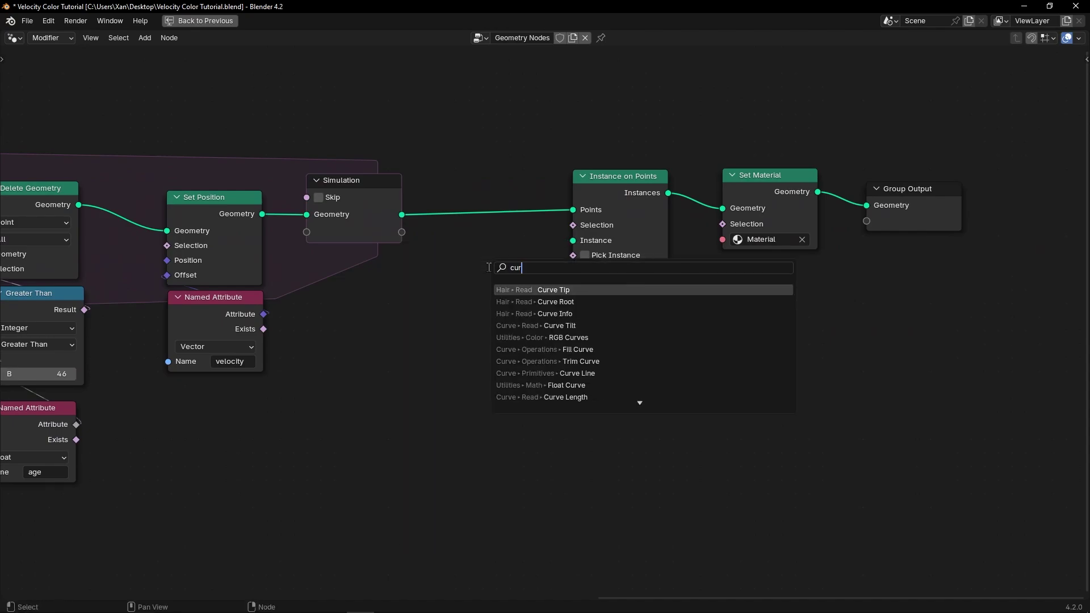
pyautogui.write('ve line')
pyautogui.press('Return')
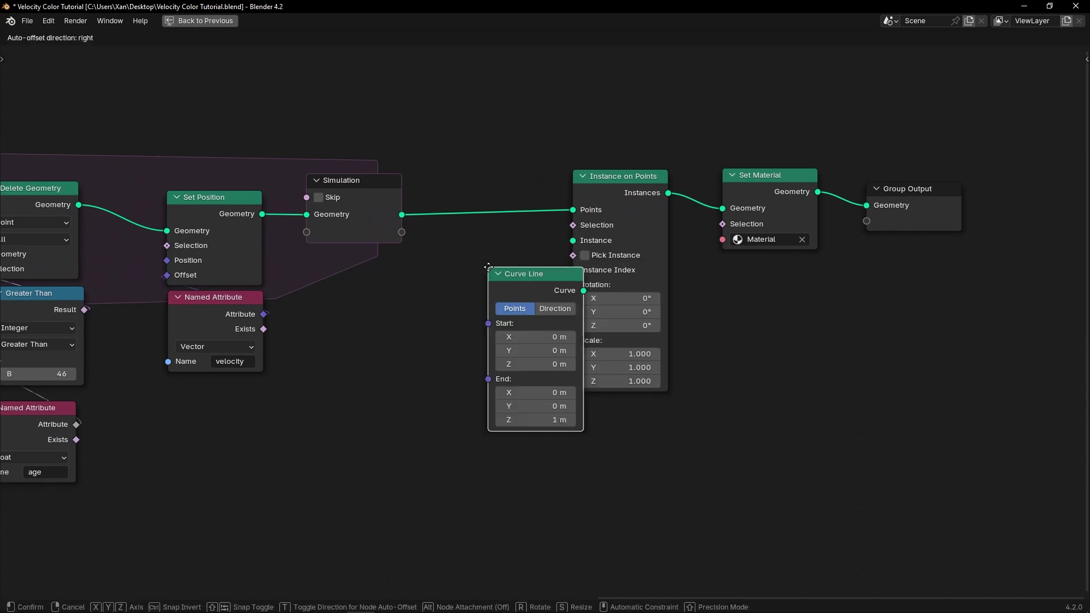
pyautogui.click(397, 270)
pyautogui.moveTo(493, 299); pyautogui.dragTo(569, 252)
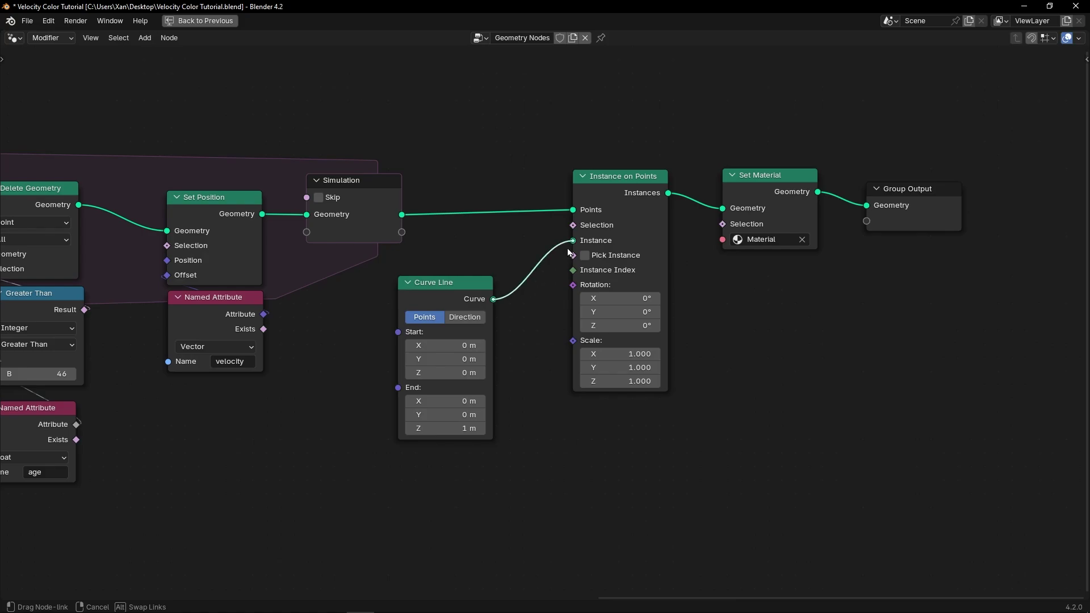
# Insert a Curve to Mesh node with Fill Caps between the curve line and instancer.
pyautogui.moveTo(585, 152); pyautogui.dragTo(1061, 337)
pyautogui.moveTo(623, 195); pyautogui.dragTo(873, 206)
pyautogui.click(624, 299)
pyautogui.hotkey('shift', 'a')
pyautogui.write('curve to mesh')
pyautogui.press('Return')
pyautogui.click(645, 332)
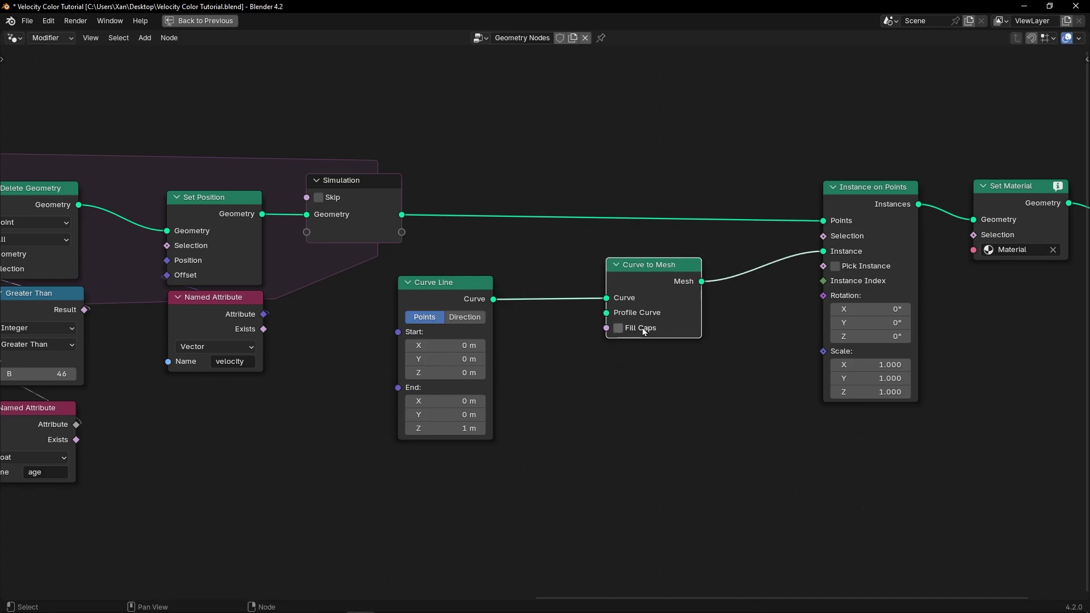
pyautogui.click(582, 356)
# Add a Curve Circle profile to Curve to Mesh with radius 0.25 m.
pyautogui.hotkey('shift', 'a')
pyautogui.write('curve circle')
pyautogui.press('Return')
pyautogui.click(682, 363)
pyautogui.hotkey('ctrl', 'space')
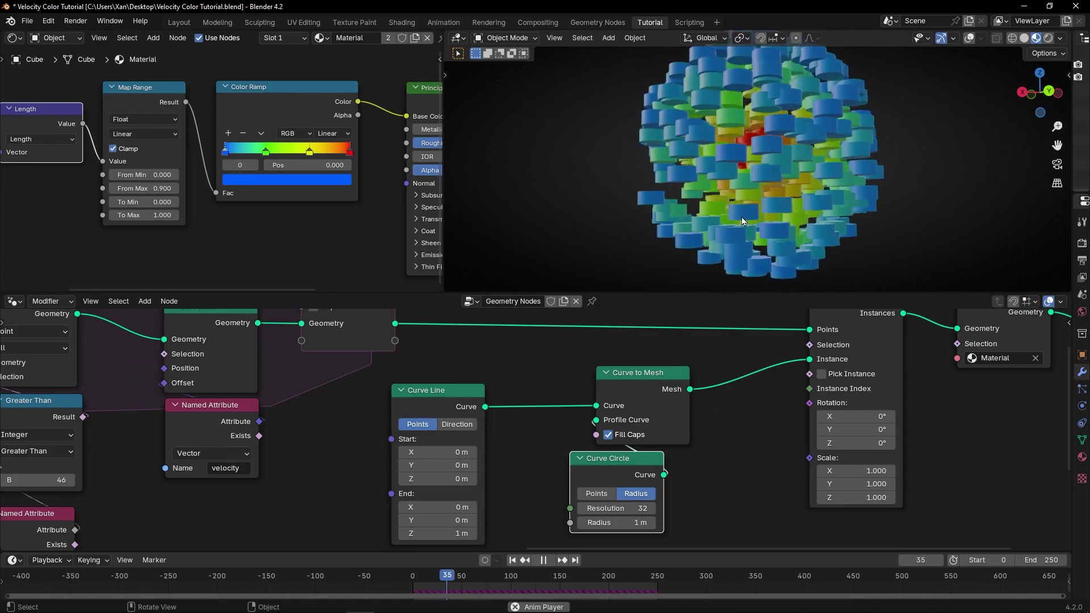
pyautogui.scroll(2, 710, 421)
pyautogui.moveTo(613, 501); pyautogui.dragTo(552, 502)
pyautogui.moveTo(738, 170); pyautogui.dragTo(703, 197, button='middle')
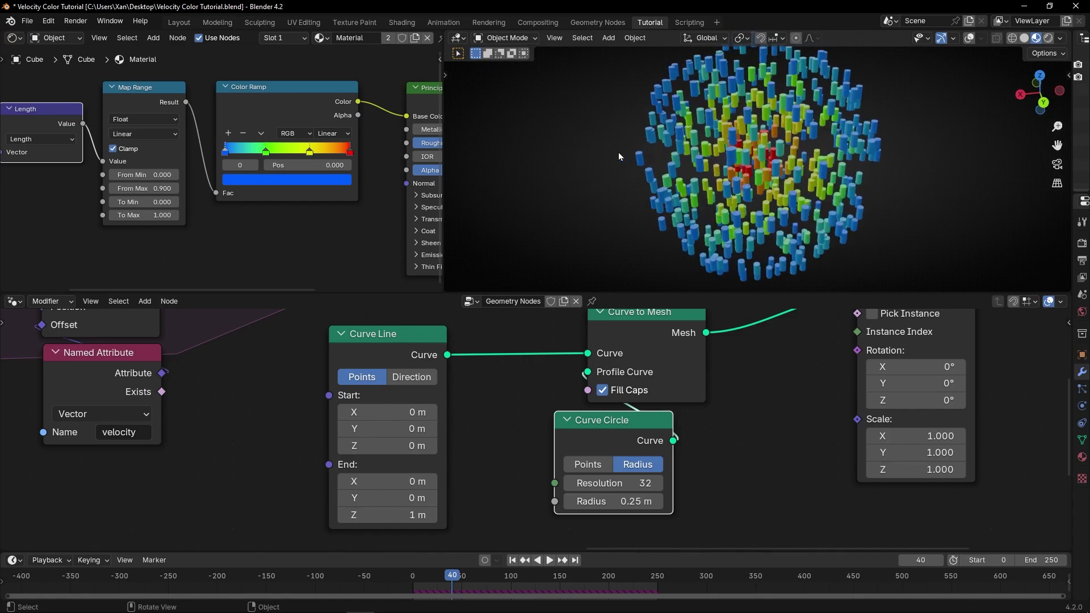
# Collapse the Curve to Mesh node and tuck the Curve Circle beneath it.
pyautogui.scroll(-4, 341, 415)
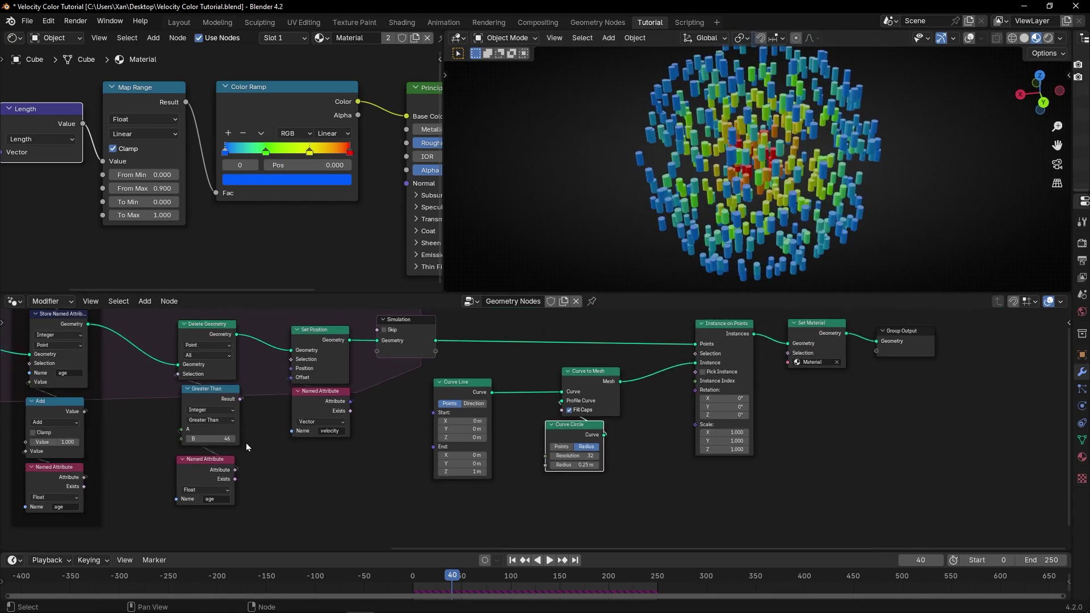
pyautogui.moveTo(360, 400); pyautogui.dragTo(364, 400, button='middle')
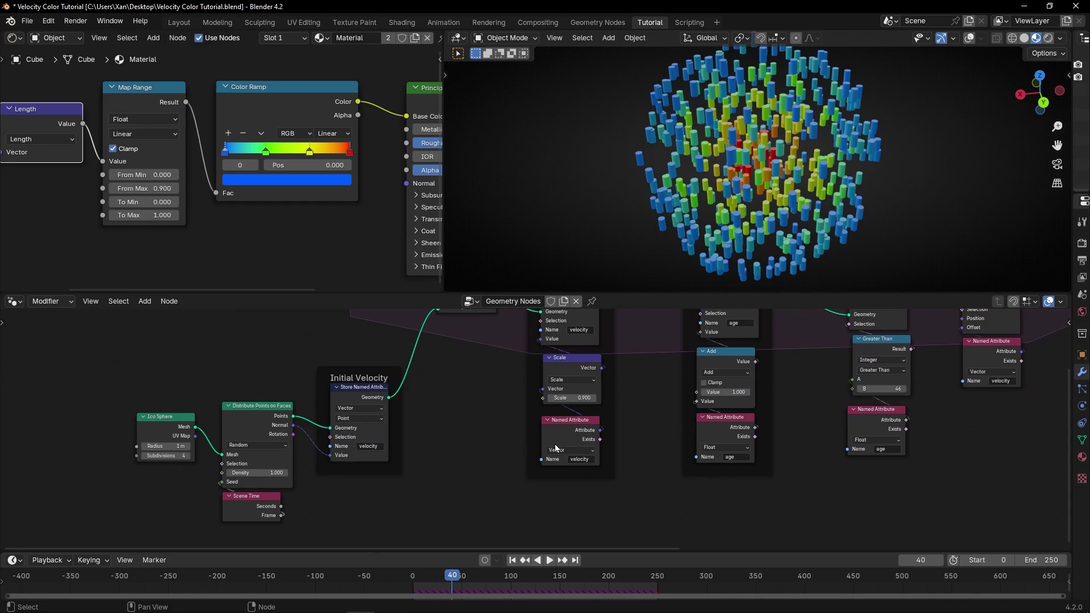
pyautogui.moveTo(966, 444); pyautogui.dragTo(611, 444, button='middle')
pyautogui.moveTo(838, 439); pyautogui.dragTo(509, 441, button='middle')
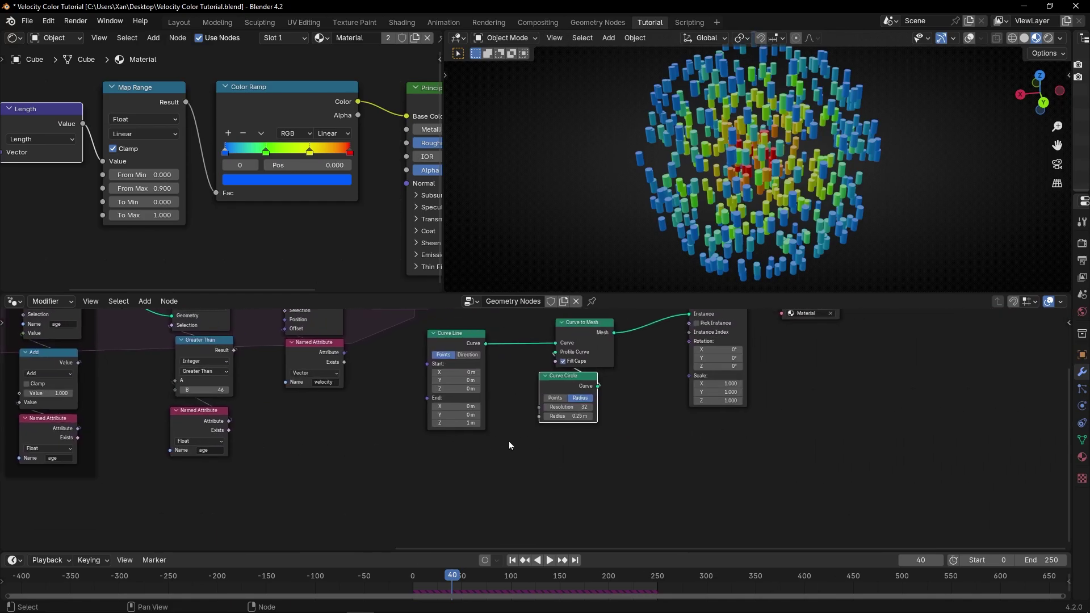
pyautogui.scroll(1, 554, 433)
pyautogui.hotkey('ctrl', 'space')
pyautogui.scroll(2, 556, 432)
pyautogui.scroll(1, 579, 400)
pyautogui.moveTo(579, 400); pyautogui.dragTo(540, 475, button='middle')
pyautogui.click(538, 242)
pyautogui.moveTo(562, 242); pyautogui.dragTo(588, 230)
pyautogui.moveTo(544, 318); pyautogui.dragTo(584, 251)
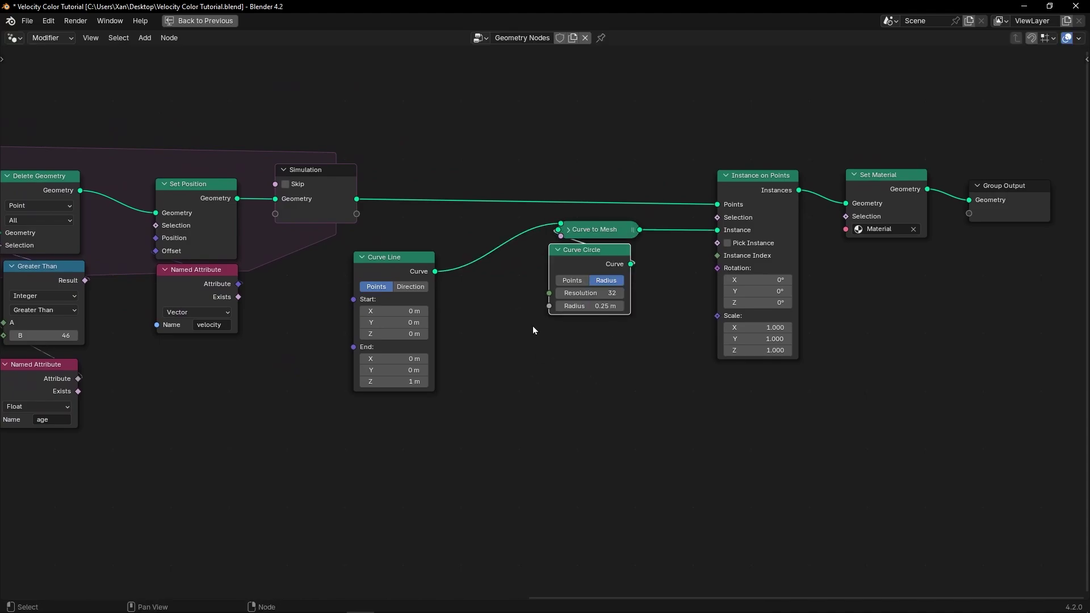
# Add an Align Rotation to Vector node on the instance Rotation, fed by a duplicated velocity Named Attribute.
pyautogui.click(191, 288)
pyautogui.hotkey('shift', 'd')
pyautogui.click(524, 435)
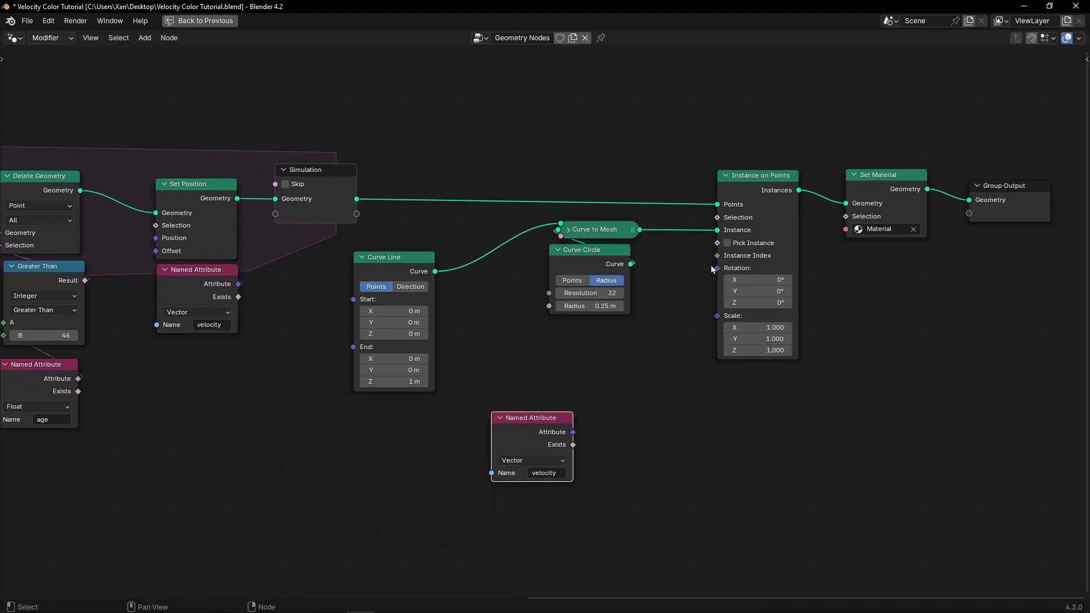
pyautogui.moveTo(713, 266); pyautogui.dragTo(635, 345)
pyautogui.write('alig')
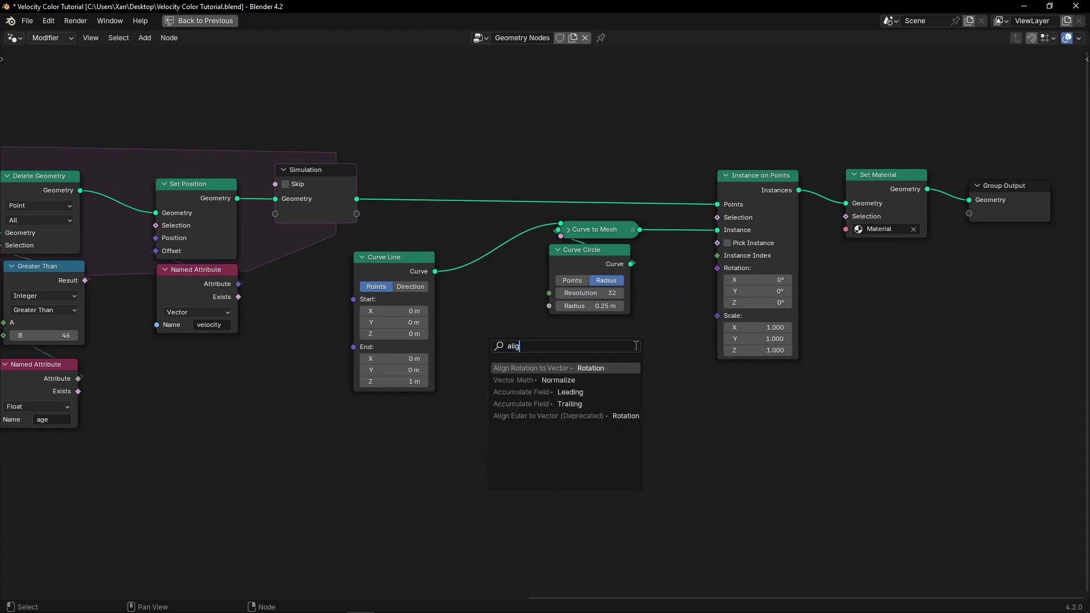
pyautogui.press('Return')
pyautogui.click(669, 346)
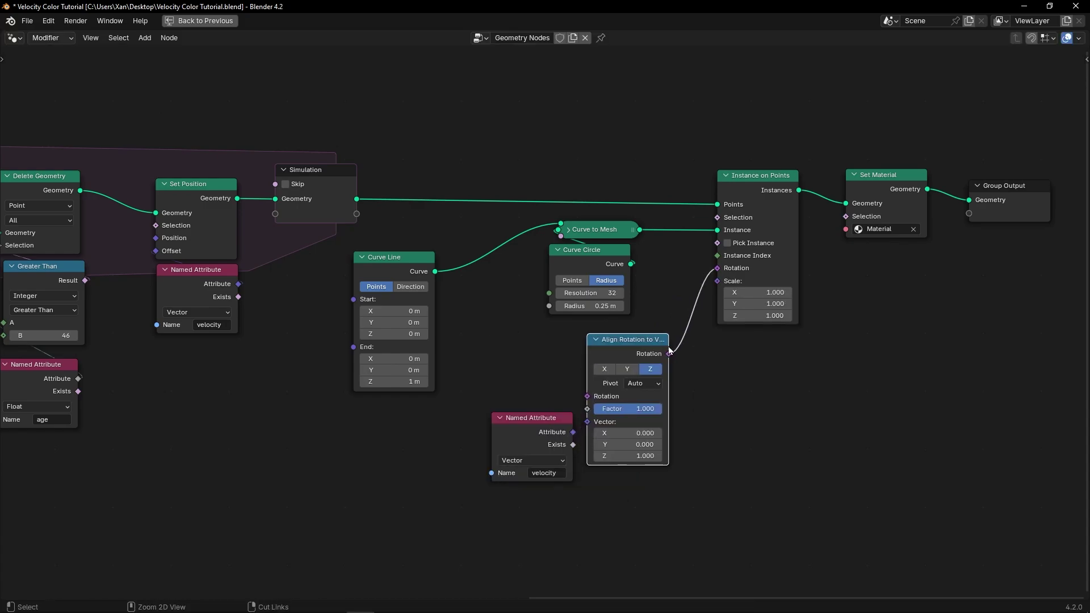
pyautogui.hotkey('ctrl', 'space')
pyautogui.scroll(2, 506, 385)
pyautogui.moveTo(470, 415); pyautogui.dragTo(434, 416)
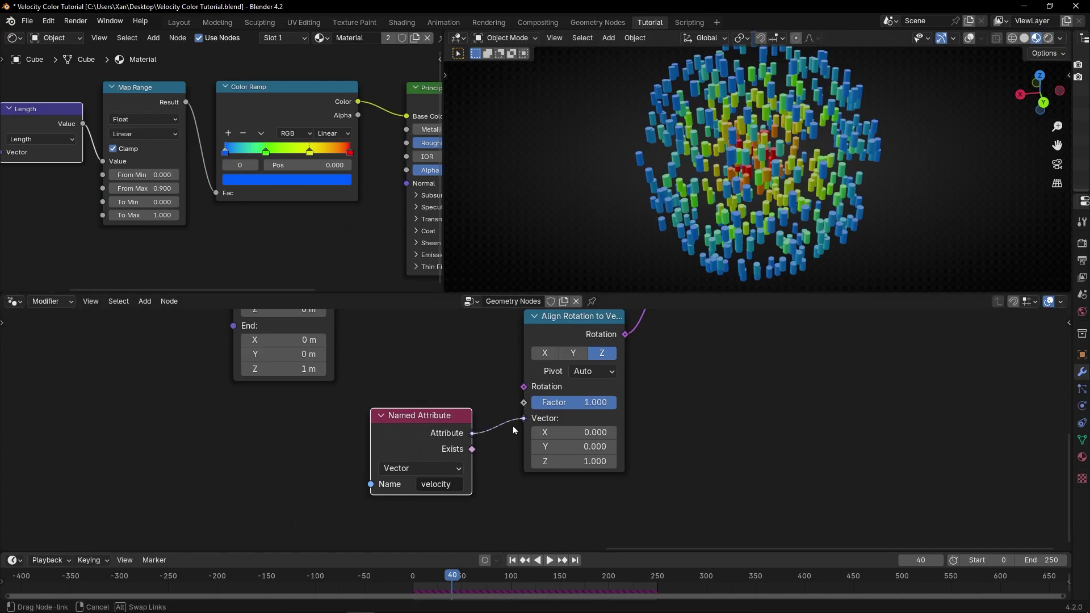
pyautogui.moveTo(513, 425); pyautogui.dragTo(523, 419)
# Preview the aligned tubes, collapse and tidy the align node, and shrink the Curve Circle radius.
pyautogui.moveTo(749, 201); pyautogui.dragTo(741, 176, button='middle')
pyautogui.press('space')
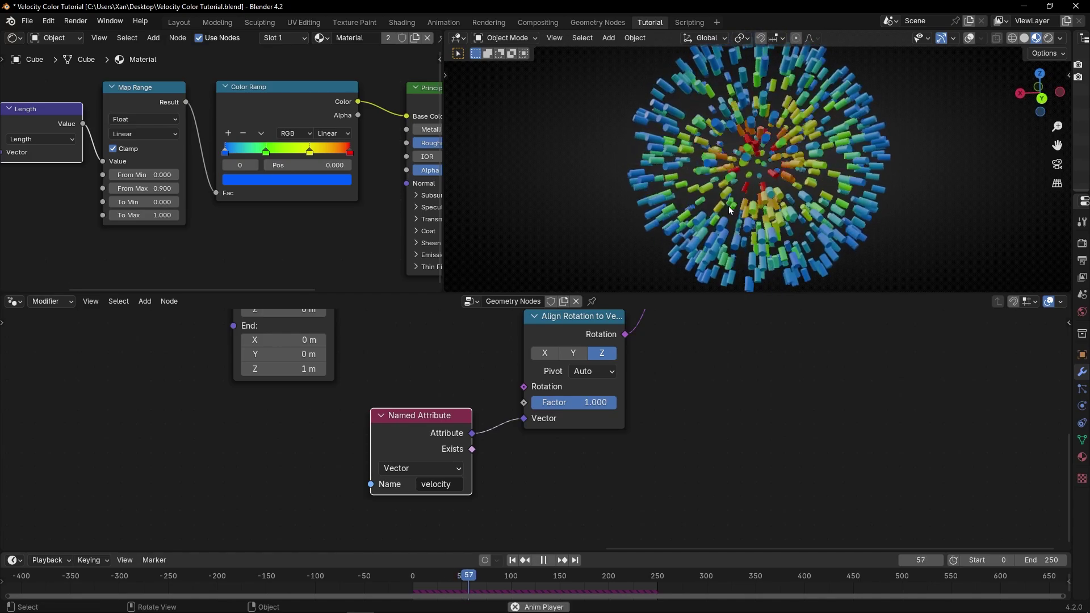
pyautogui.press('space')
pyautogui.moveTo(480, 358); pyautogui.dragTo(451, 454, button='middle')
pyautogui.press('h')
pyautogui.moveTo(499, 419); pyautogui.dragTo(663, 417)
pyautogui.moveTo(393, 522); pyautogui.dragTo(713, 445)
pyautogui.keyDown('shift'); pyautogui.moveTo(495, 372); pyautogui.dragTo(474, 370); pyautogui.keyUp('shift')
# Play the burst animation in a full-window 3D view, then frame all the shader nodes.
pyautogui.hotkey('ctrl', 'alt', 'space')
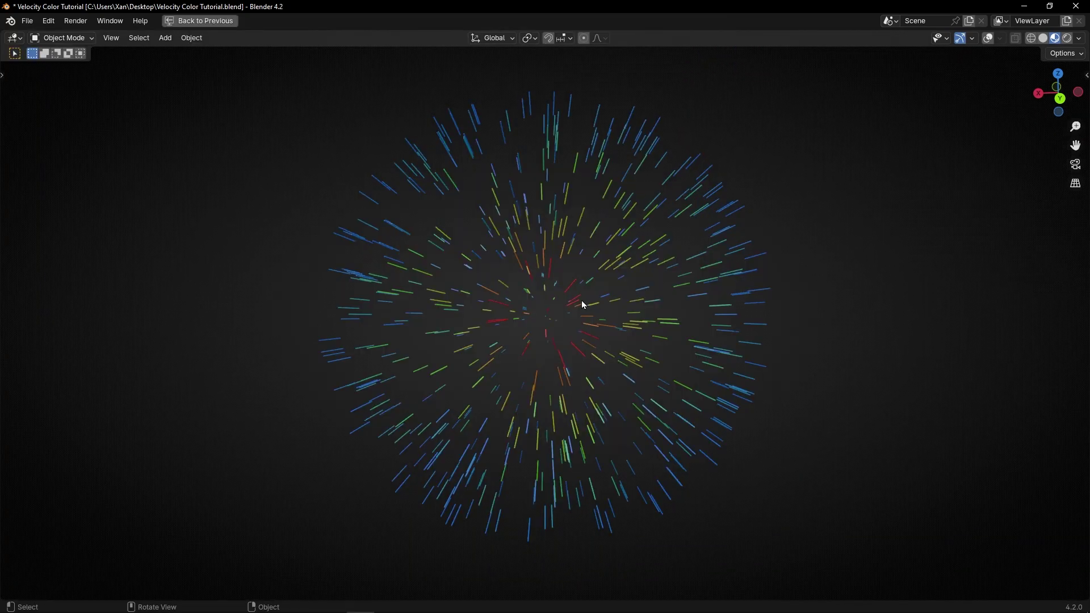
pyautogui.press('space')
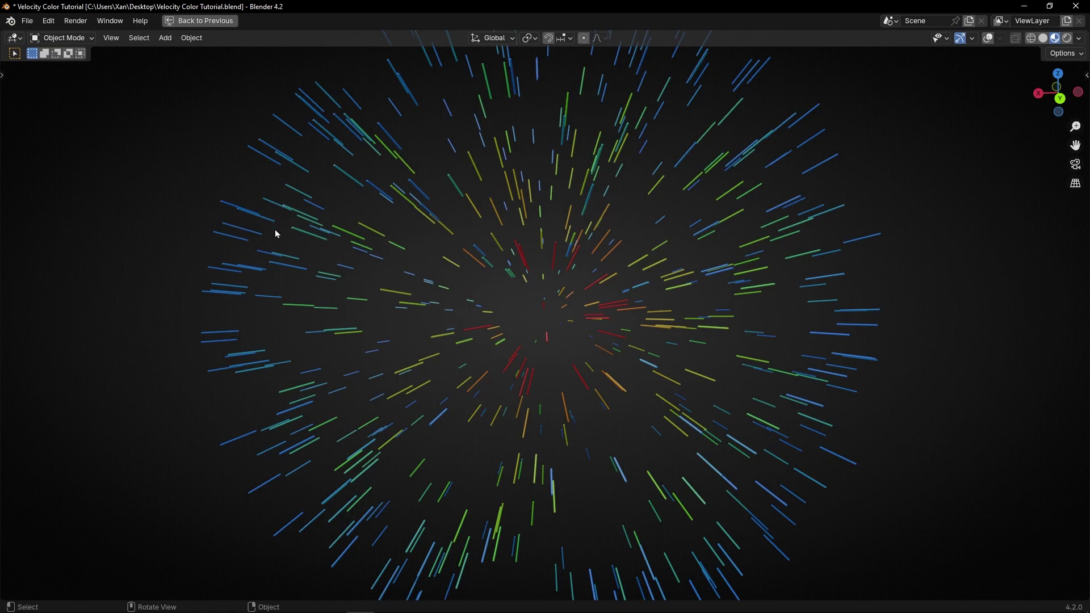
pyautogui.hotkey('ctrl', 'space')
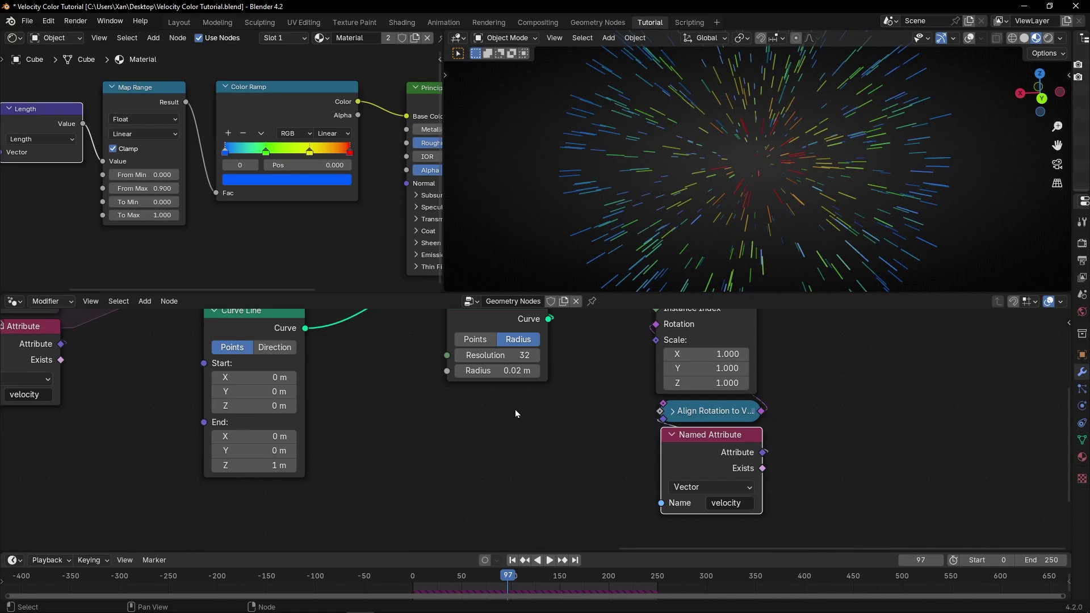
pyautogui.press('Home')
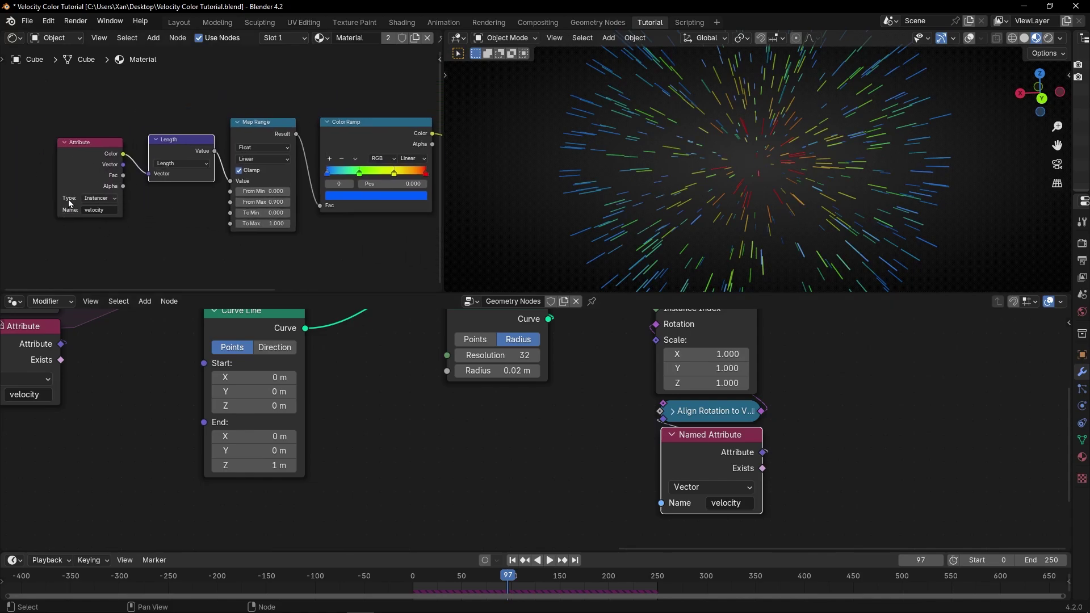
# Duplicate the velocity Named Attribute node below the Curve Line and Curve Circle nodes.
pyautogui.hotkey('ctrl', 'space')
pyautogui.scroll(-2, 441, 458)
pyautogui.moveTo(440, 454); pyautogui.dragTo(469, 472, button='middle')
pyautogui.hotkey('shift', 'd')
pyautogui.click(455, 413)
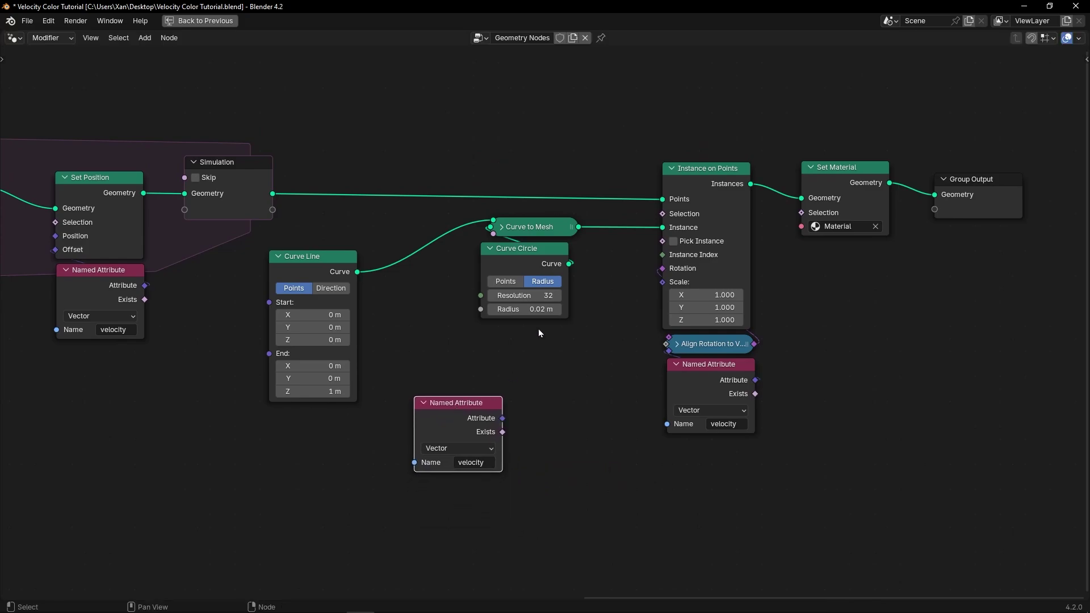
# Collapse the Curve Circle and Curve Line nodes and add a Combine XYZ node for instance scale.
pyautogui.click(492, 250)
pyautogui.moveTo(316, 273); pyautogui.dragTo(419, 231)
pyautogui.click(381, 216)
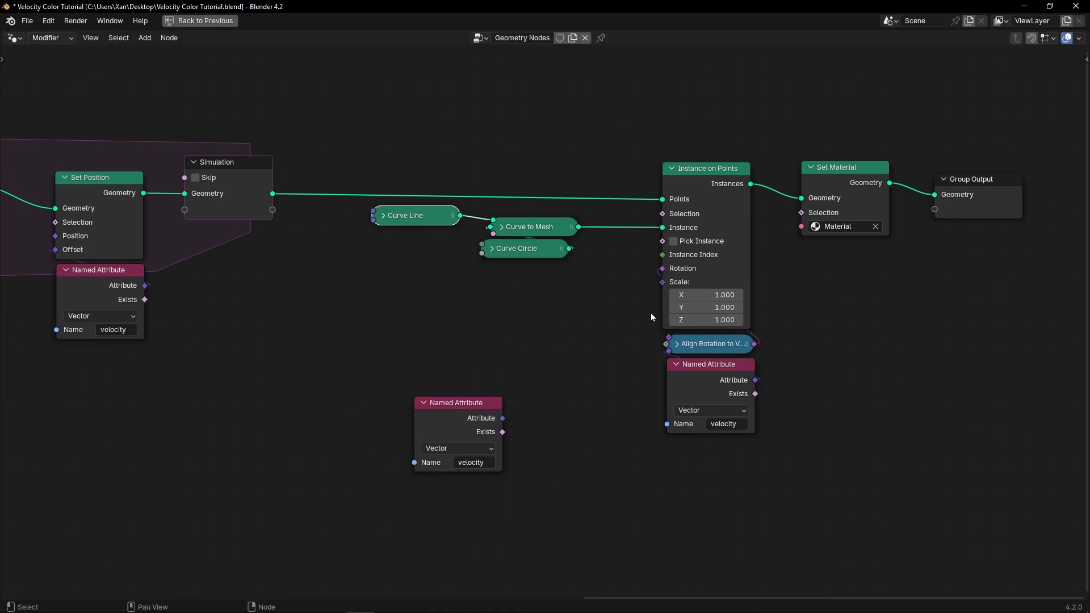
pyautogui.hotkey('shift', 'a')
pyautogui.write('combi')
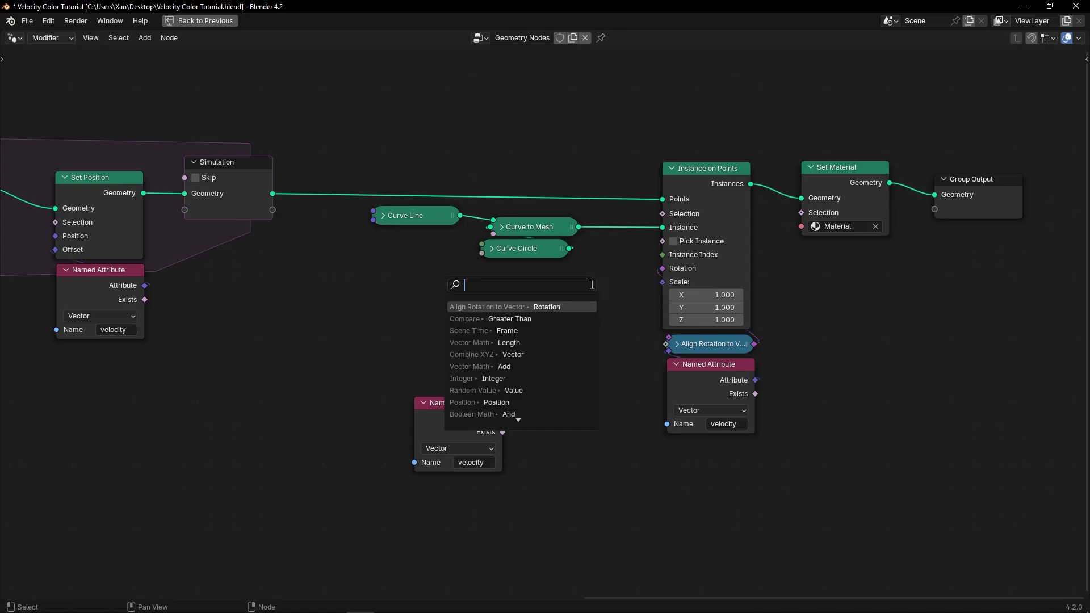
pyautogui.press('Return')
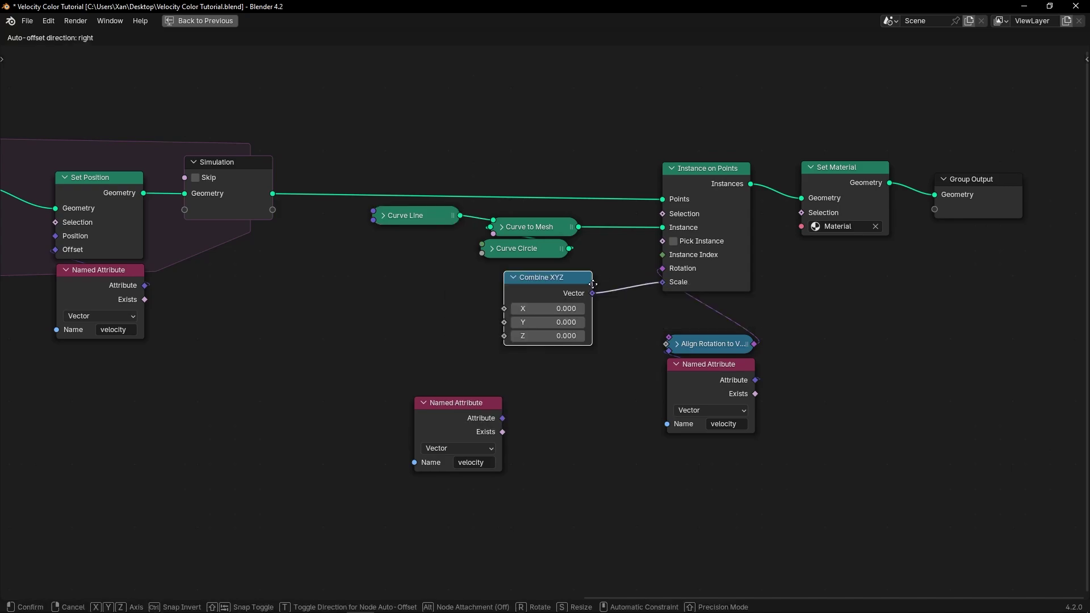
pyautogui.click(593, 284)
pyautogui.moveTo(465, 418); pyautogui.dragTo(390, 329)
pyautogui.moveTo(551, 290); pyautogui.dragTo(552, 311)
# Set Combine XYZ X, Y and Z to 1, preview the burst, and move Named Attribute left.
pyautogui.hotkey('ctrl', 'space')
pyautogui.scroll(3, 542, 437)
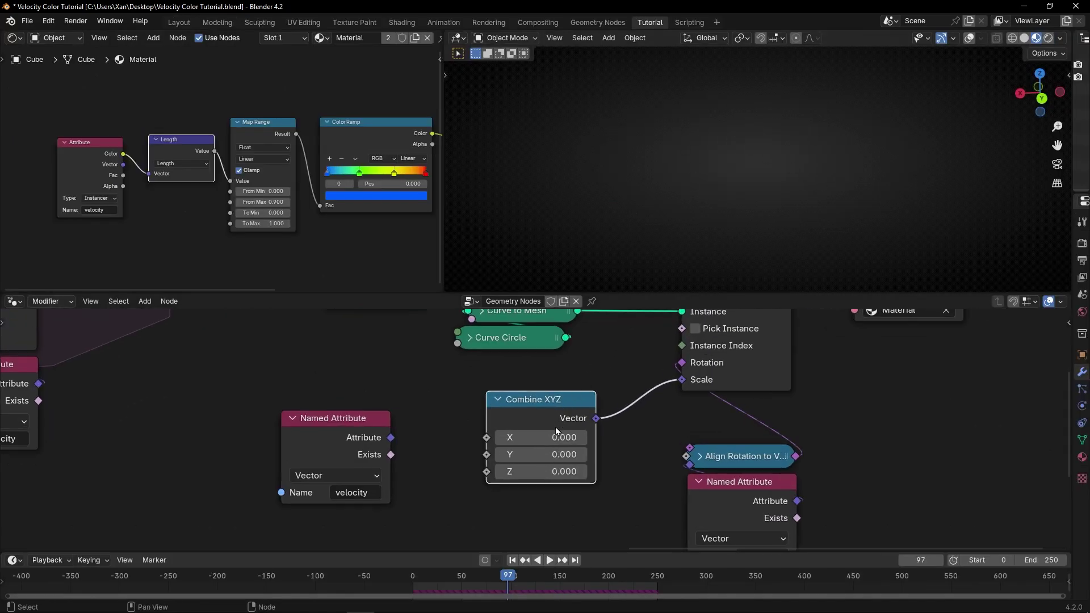
pyautogui.click(551, 445)
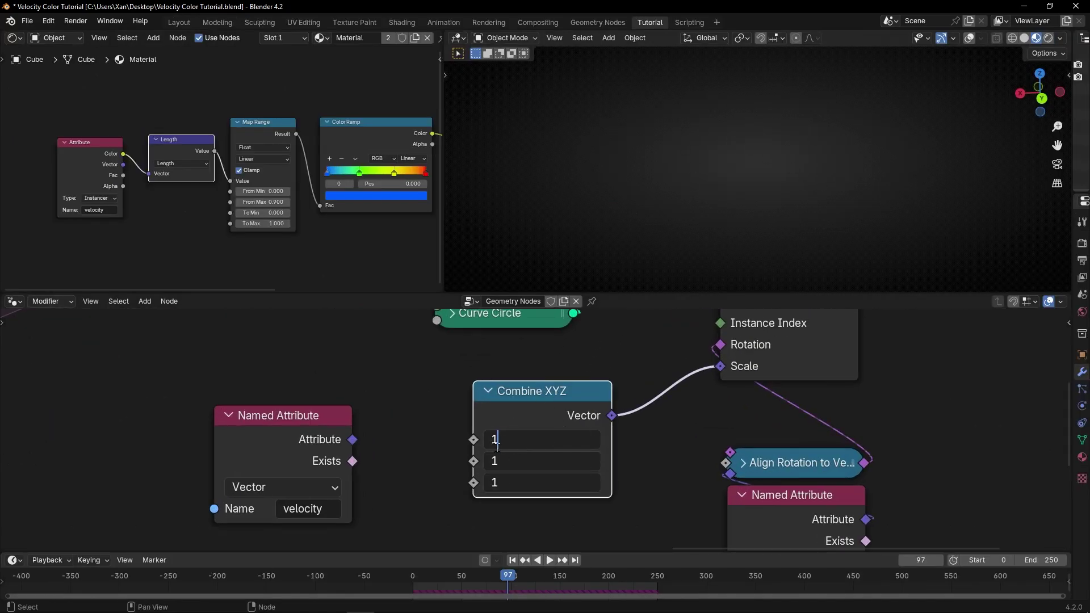
pyautogui.write('1')
pyautogui.press('Return')
pyautogui.press('space')
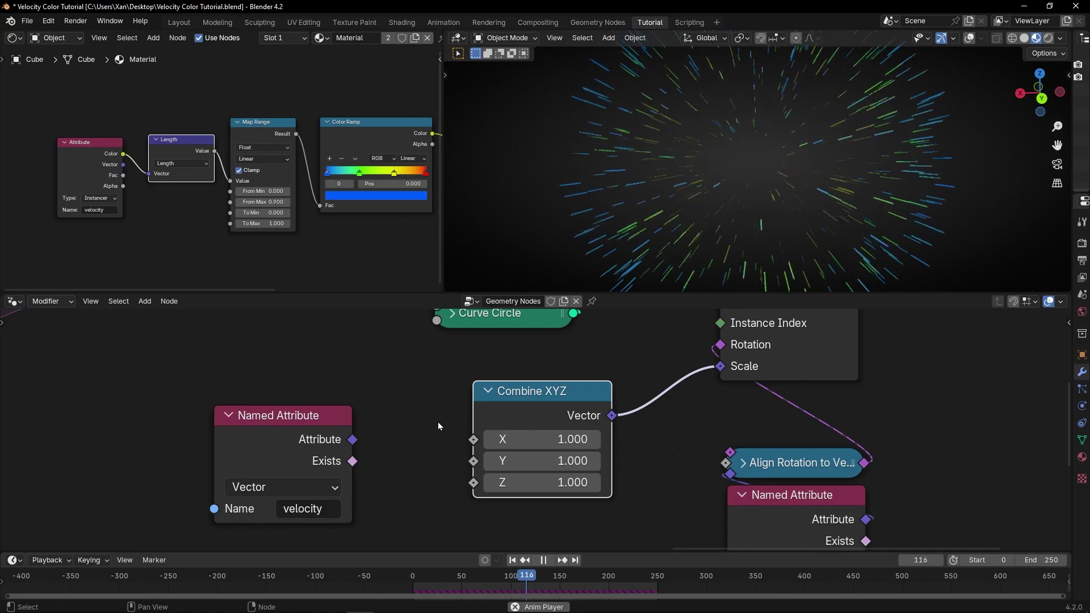
pyautogui.press('space')
pyautogui.moveTo(306, 432); pyautogui.dragTo(282, 401)
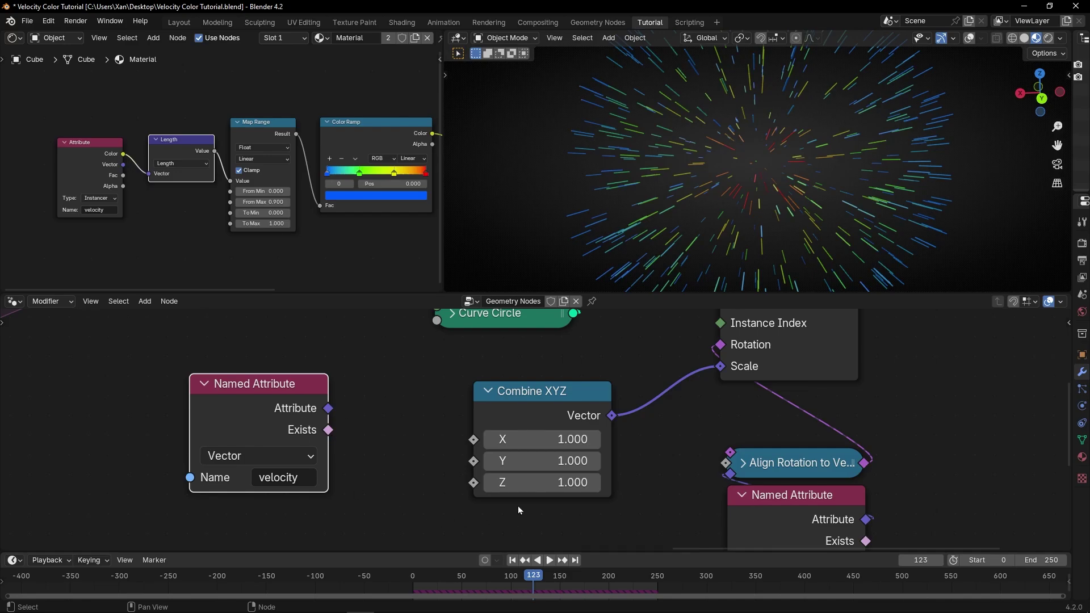
pyautogui.moveTo(330, 417); pyautogui.dragTo(246, 423)
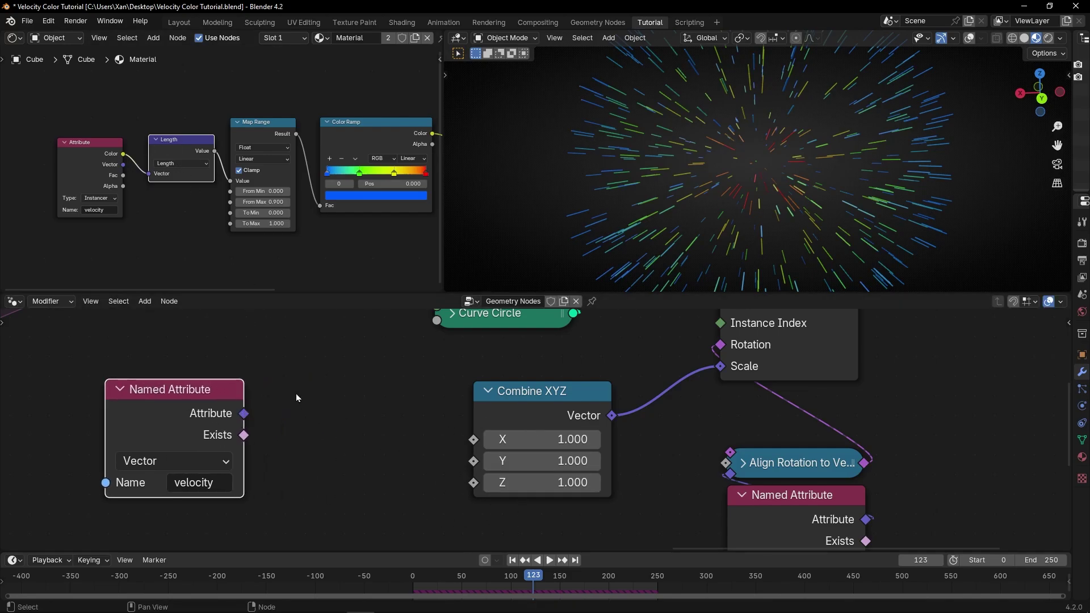
# Add a vector Length node on the velocity attribute and wire its Value into Combine XYZ Z.
pyautogui.hotkey('ctrl', 'v')
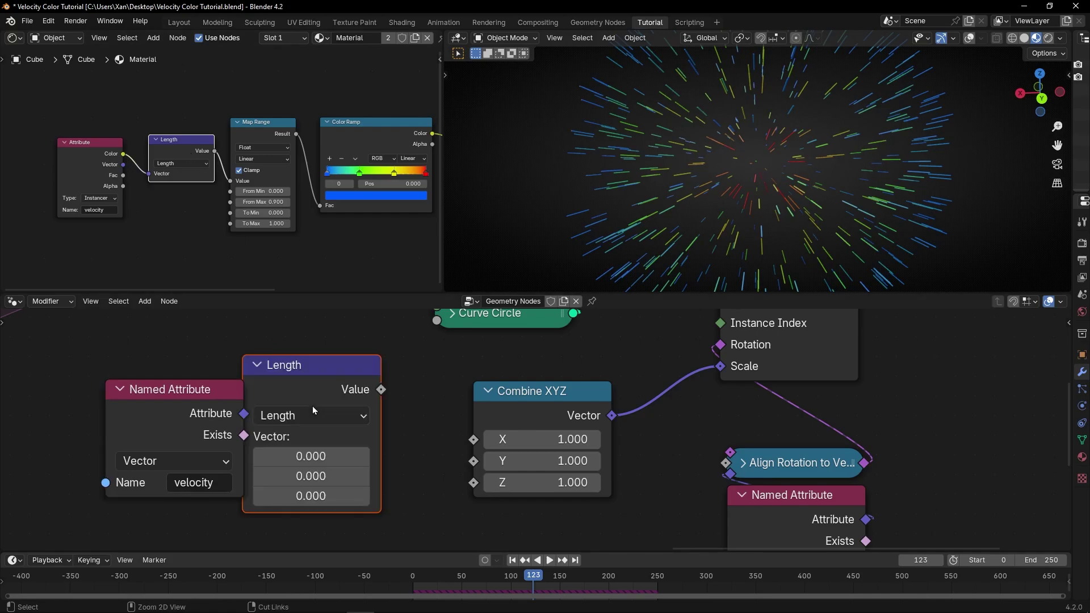
pyautogui.moveTo(312, 406); pyautogui.dragTo(356, 397)
pyautogui.moveTo(244, 414); pyautogui.dragTo(283, 428)
pyautogui.moveTo(377, 360); pyautogui.dragTo(371, 393)
pyautogui.moveTo(236, 391); pyautogui.dragTo(193, 371)
pyautogui.moveTo(318, 388); pyautogui.dragTo(282, 393)
pyautogui.moveTo(380, 417); pyautogui.dragTo(471, 483)
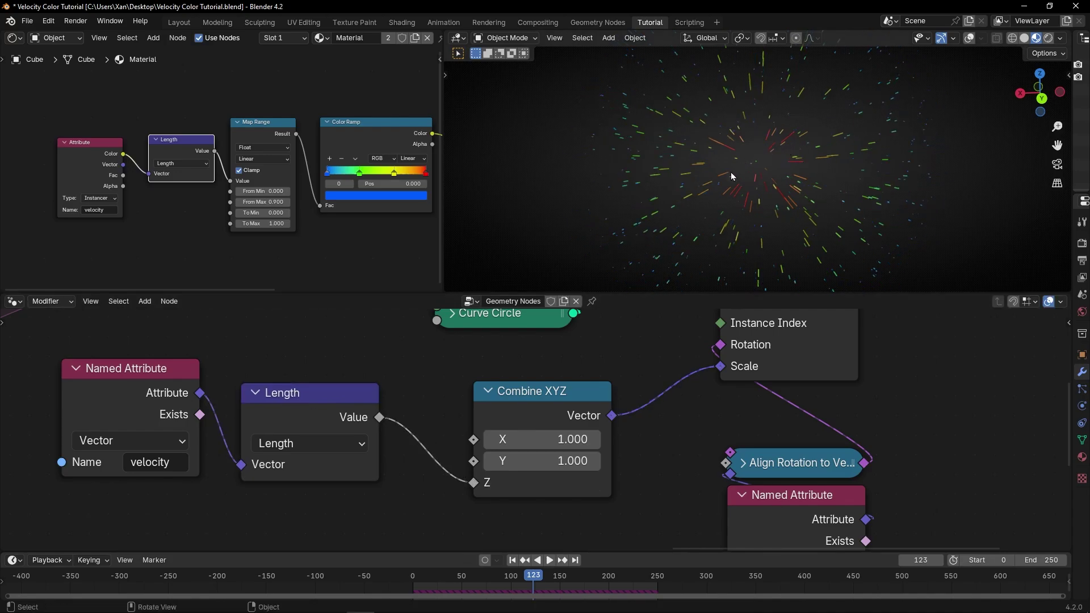
pyautogui.moveTo(129, 398)
pyautogui.mouseDown()
pyautogui.moveTo(111, 391)
pyautogui.moveTo(120, 408)
pyautogui.mouseUp()
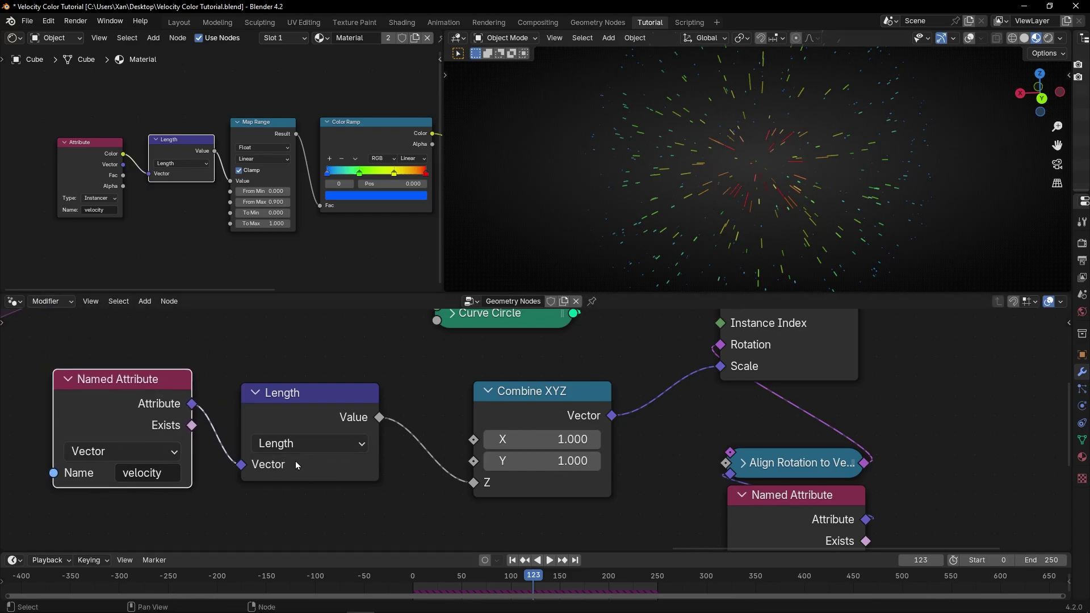
pyautogui.moveTo(179, 396); pyautogui.dragTo(189, 426)
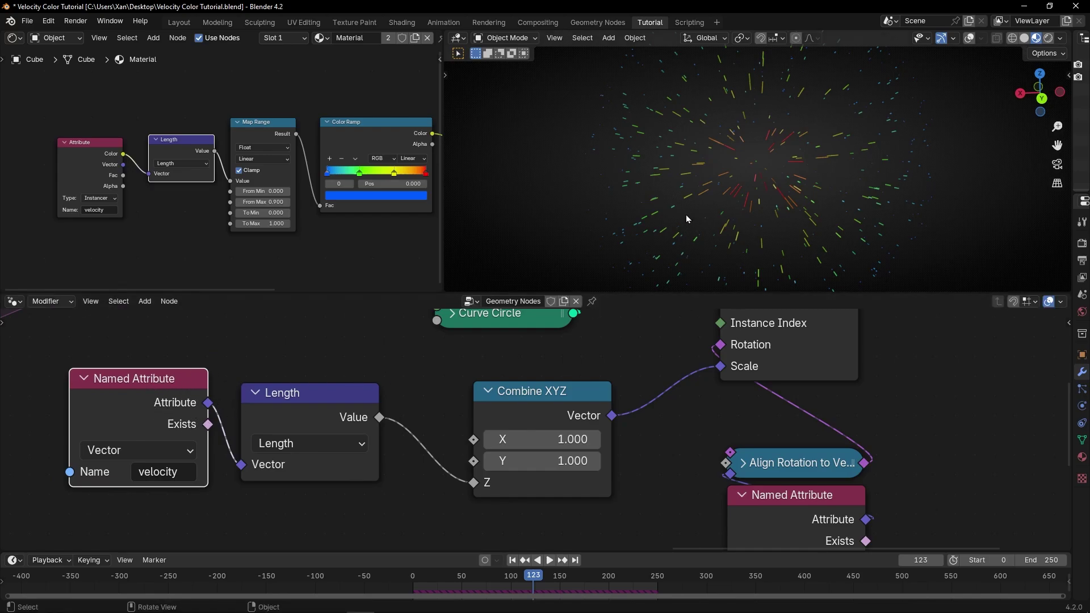
# Test manual Z scale values, reconnect Length to Z, and orbit the full-window burst.
pyautogui.scroll(2, 659, 152)
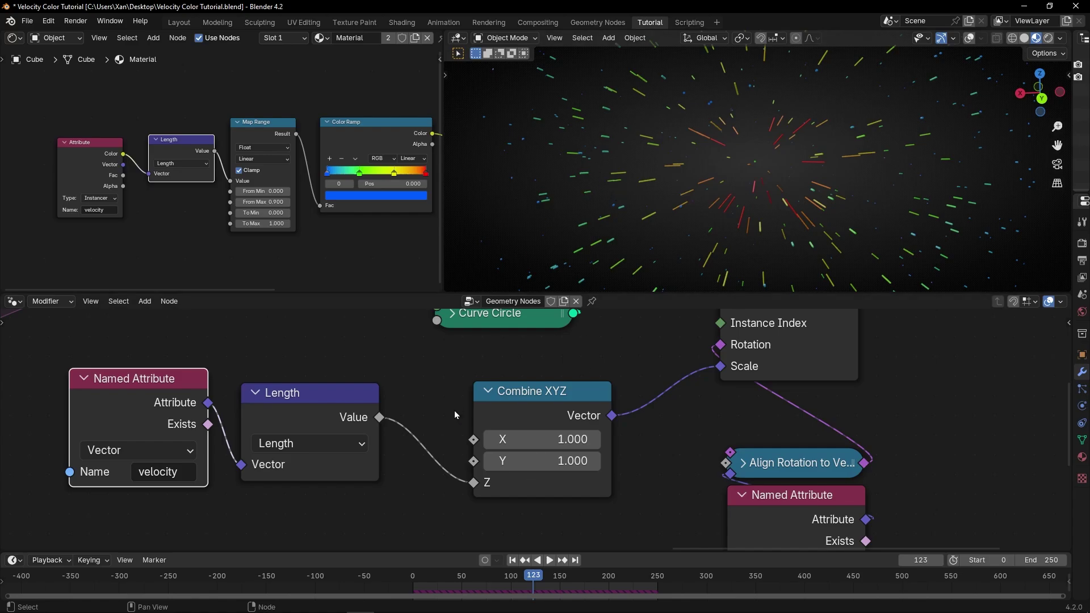
pyautogui.keyDown('ctrl'); pyautogui.moveTo(425, 481); pyautogui.dragTo(426, 480, button='right'); pyautogui.keyUp('ctrl')
pyautogui.moveTo(541, 479)
pyautogui.mouseDown()
pyautogui.moveTo(514, 480)
pyautogui.moveTo(590, 482)
pyautogui.moveTo(500, 482)
pyautogui.moveTo(558, 482)
pyautogui.moveTo(542, 482)
pyautogui.mouseUp()
pyautogui.moveTo(379, 418)
pyautogui.mouseDown()
pyautogui.moveTo(456, 489)
pyautogui.moveTo(474, 483)
pyautogui.mouseUp()
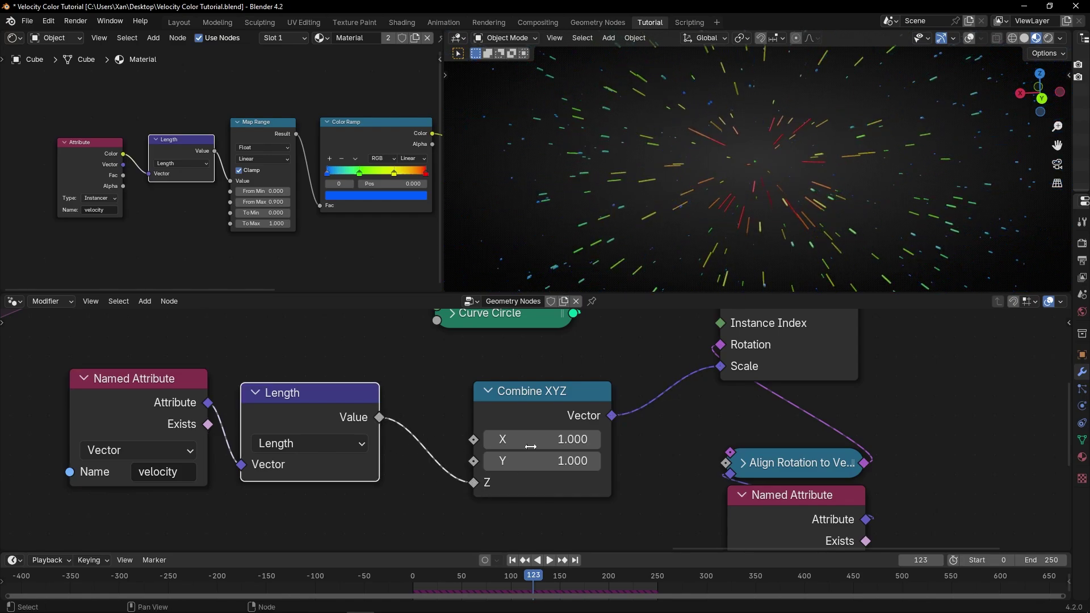
pyautogui.hotkey('ctrl', 'space')
pyautogui.moveTo(606, 335); pyautogui.dragTo(577, 335, button='middle')
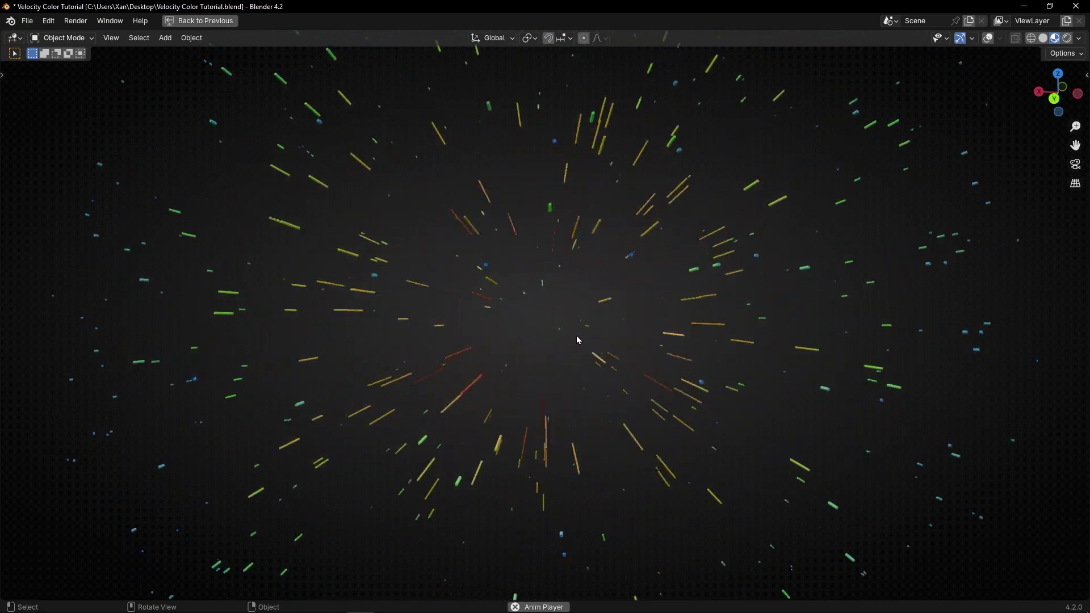
pyautogui.press('space')
# Link the Color Ramp colour into Principled BSDF Emission Color with emission strength 10.
pyautogui.hotkey('ctrl', 'space')
pyautogui.hotkey('ctrl', 'space')
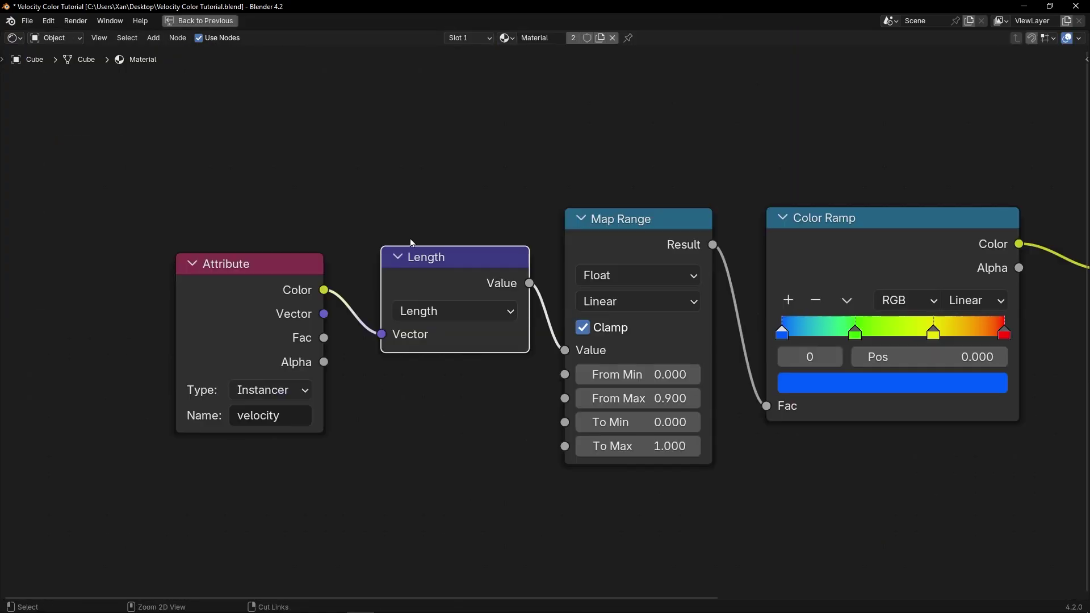
pyautogui.scroll(-5, 554, 329)
pyautogui.press('Home')
pyautogui.scroll(3, 554, 327)
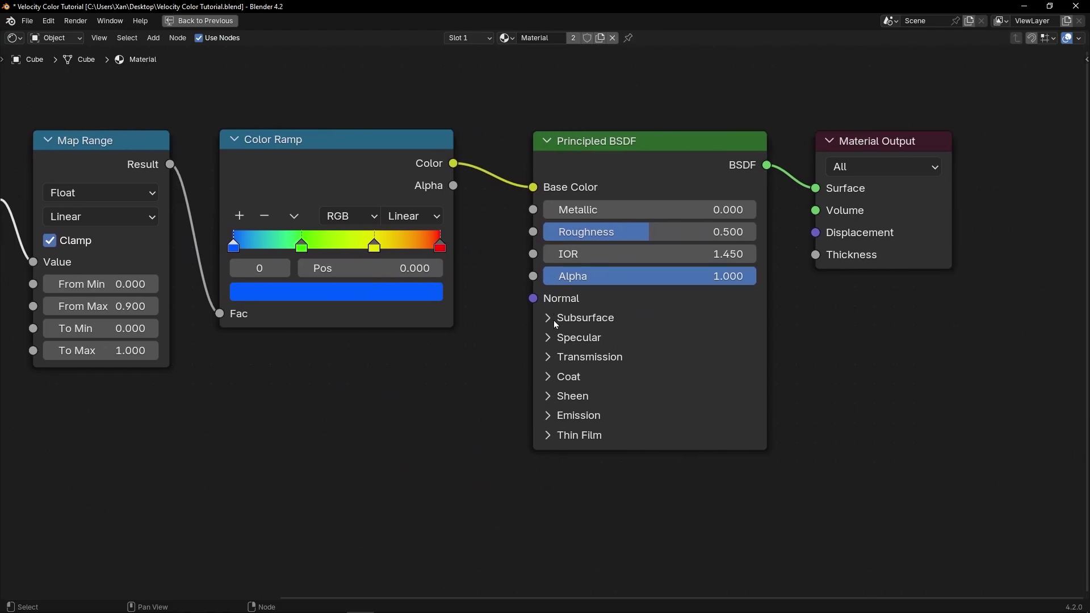
pyautogui.click(549, 415)
pyautogui.moveTo(453, 164); pyautogui.dragTo(533, 439)
pyautogui.press('Return')
pyautogui.hotkey('ctrl', 'space')
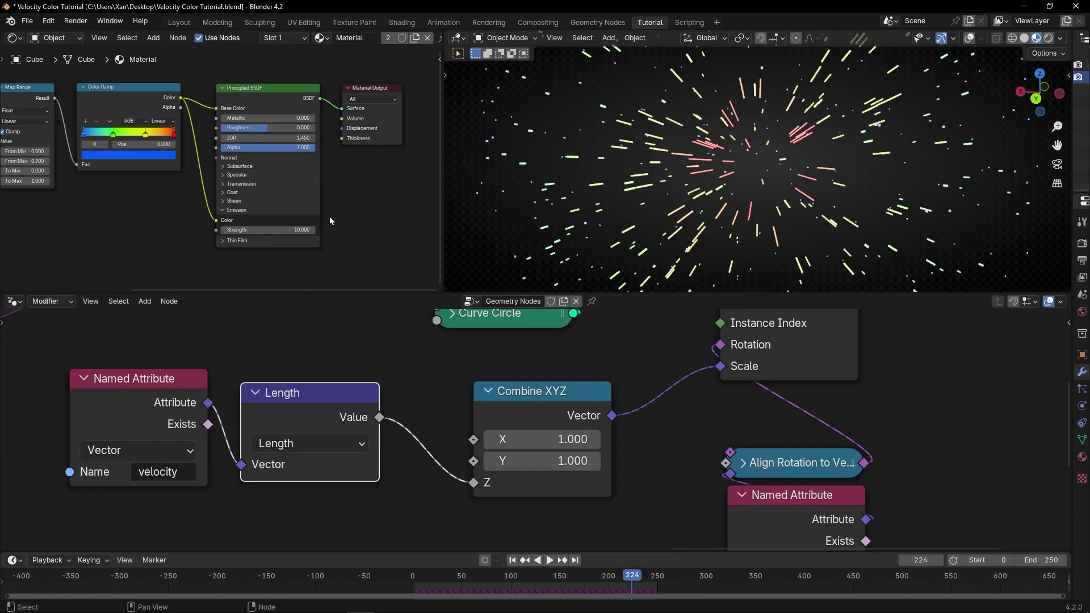
pyautogui.click(1060, 39)
pyautogui.click(15, 38)
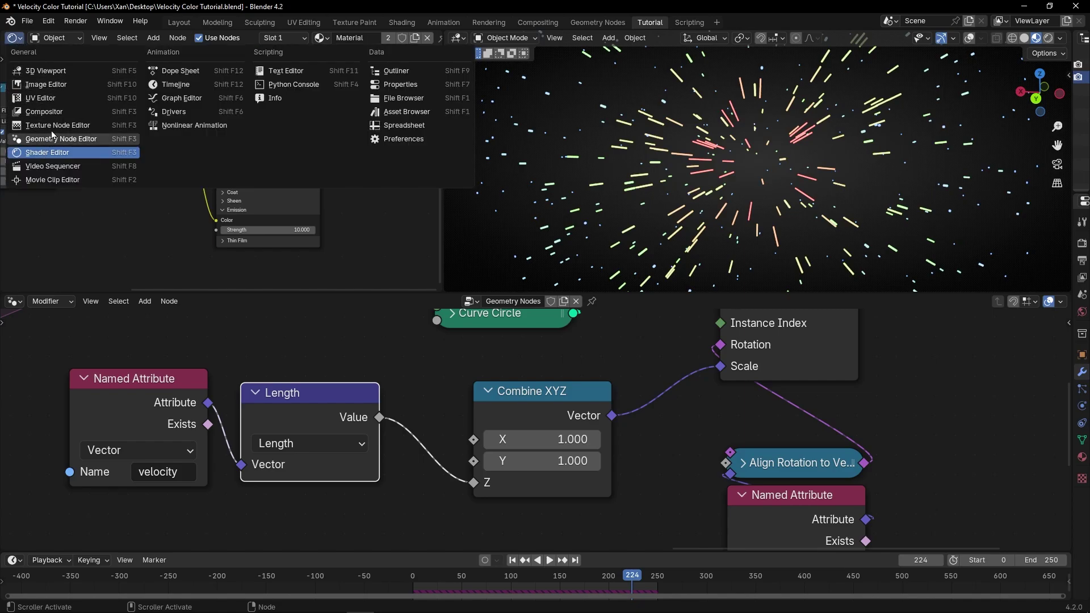
# Switch the area to the Compositor, enable Use Nodes and Use Alpha, and spread out the nodes.
pyautogui.click(57, 113)
pyautogui.hotkey('ctrl', 'space')
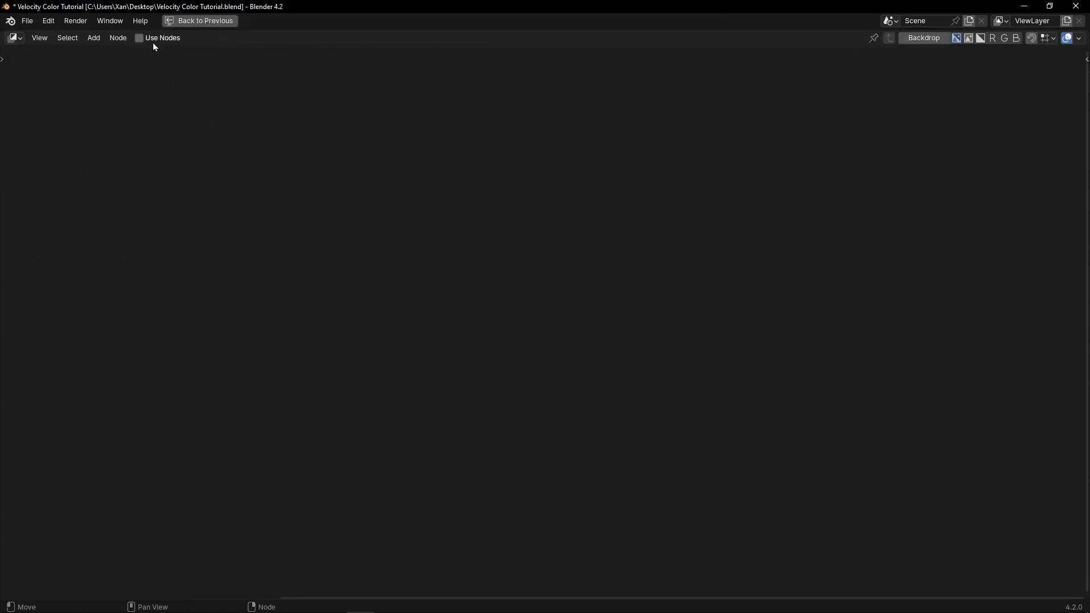
pyautogui.click(139, 38)
pyautogui.moveTo(360, 279); pyautogui.dragTo(196, 280)
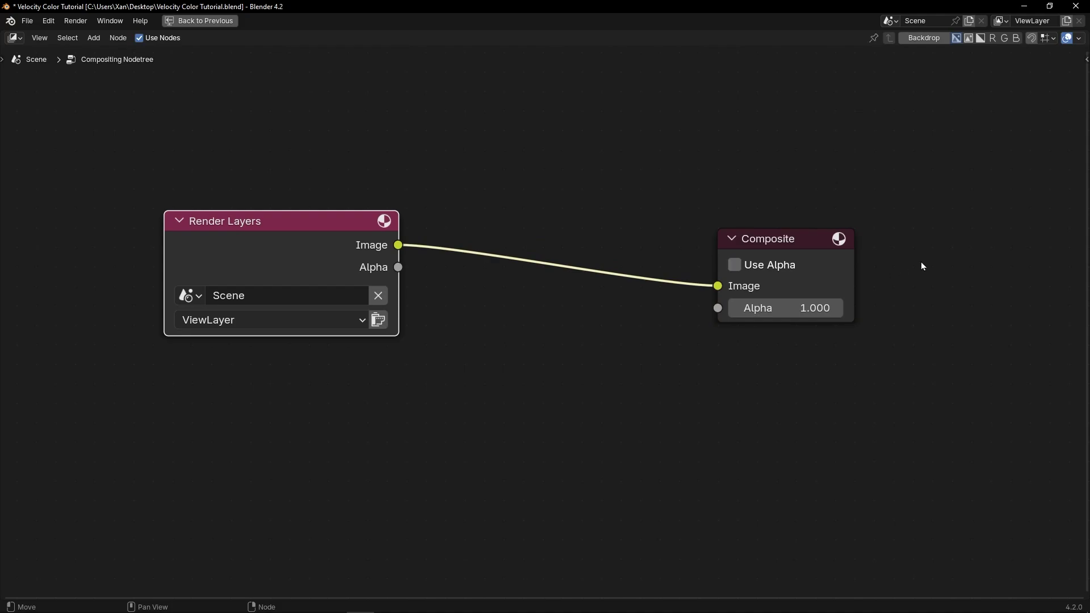
pyautogui.click(768, 267)
pyautogui.moveTo(772, 247); pyautogui.dragTo(913, 240)
pyautogui.moveTo(287, 244); pyautogui.dragTo(229, 250)
# Insert a Glare node set to Bloom between Render Layers and Composite.
pyautogui.hotkey('shift', 'a')
pyautogui.write('glare')
pyautogui.press('Return')
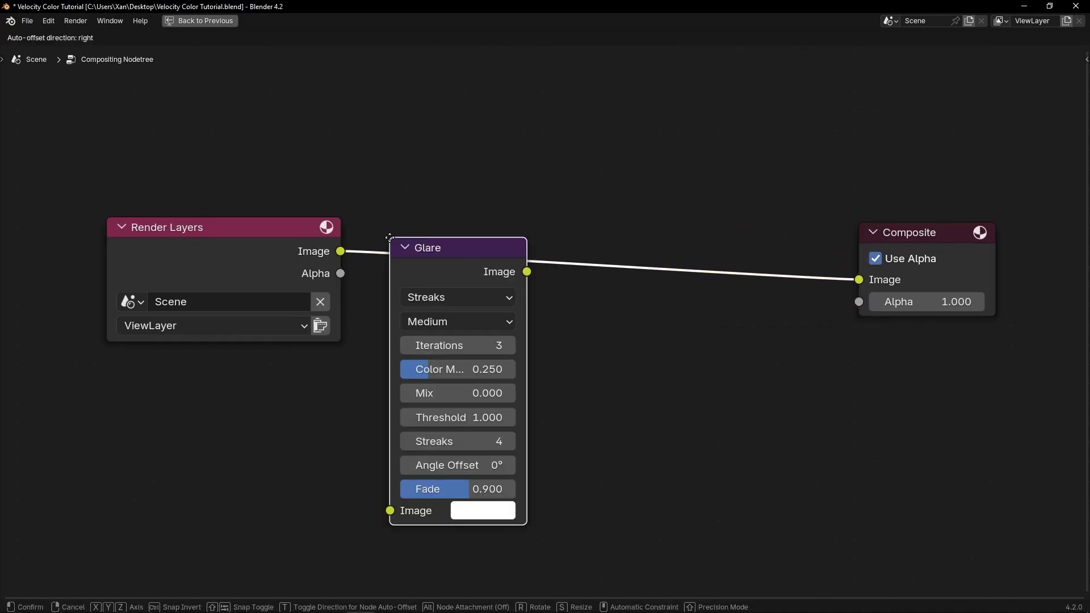
pyautogui.click(499, 176)
pyautogui.click(555, 238)
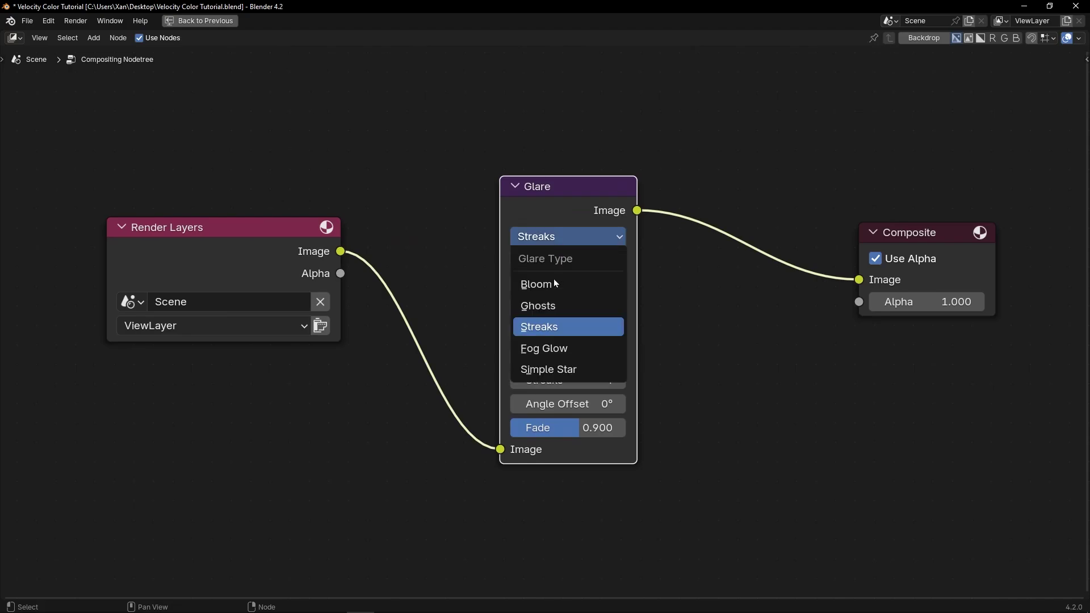
pyautogui.click(553, 284)
# Orbit the glowing burst in a full-window 3D view, then restore the layout.
pyautogui.hotkey('ctrl', 'space')
pyautogui.hotkey('ctrl', 'alt', 'space')
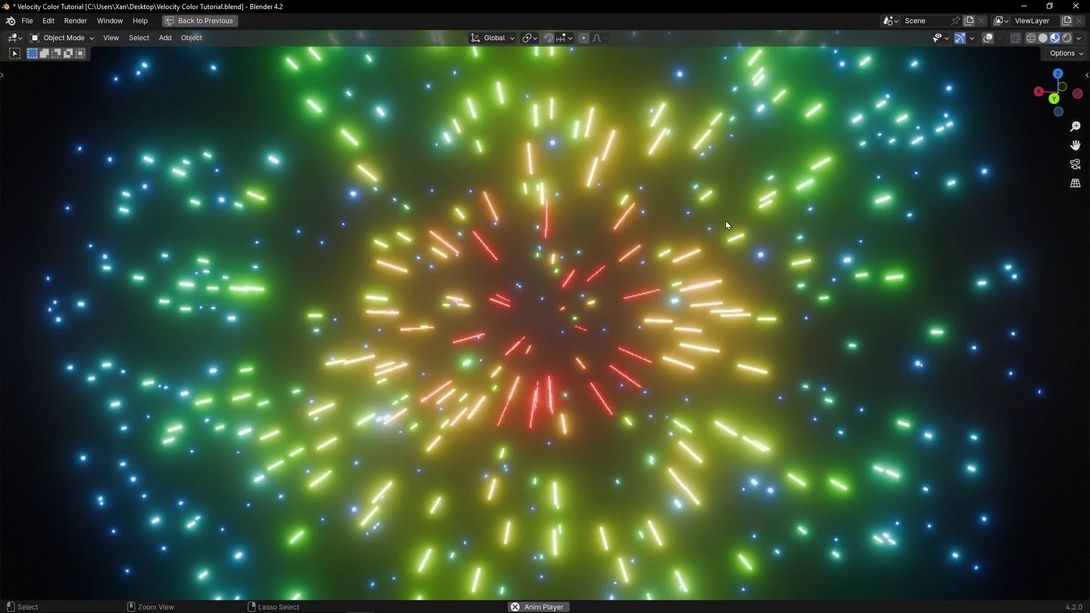
pyautogui.moveTo(539, 318)
pyautogui.mouseDown(button='middle')
pyautogui.moveTo(595, 312)
pyautogui.moveTo(597, 292)
pyautogui.moveTo(531, 305)
pyautogui.mouseUp(button='middle')
pyautogui.hotkey('ctrl', 'alt', 'space')
pyautogui.scroll(8, 698, 192)
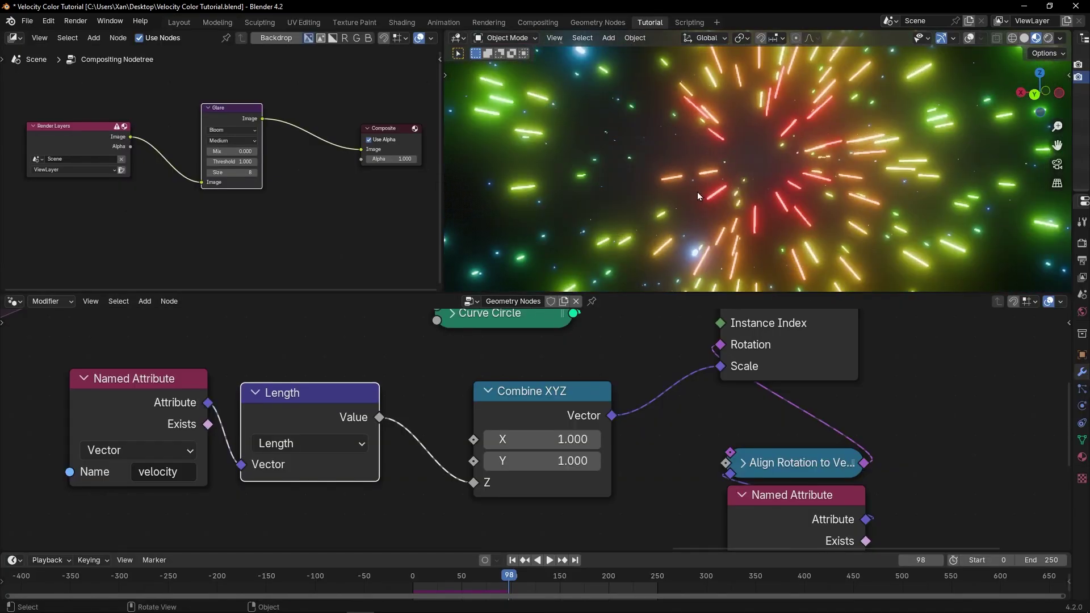
# Set the Curve Circle profile radius to 0.06 m and collapse the node again.
pyautogui.moveTo(568, 326); pyautogui.dragTo(540, 431, button='middle')
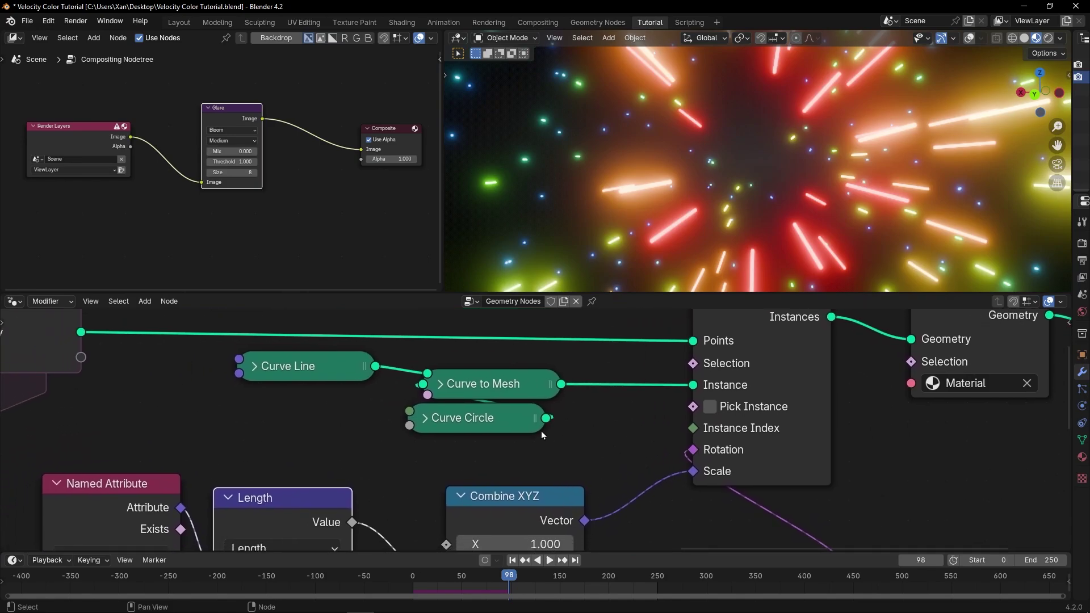
pyautogui.click(425, 419)
pyautogui.moveTo(472, 513)
pyautogui.mouseDown()
pyautogui.moveTo(511, 512)
pyautogui.moveTo(476, 512)
pyautogui.mouseUp()
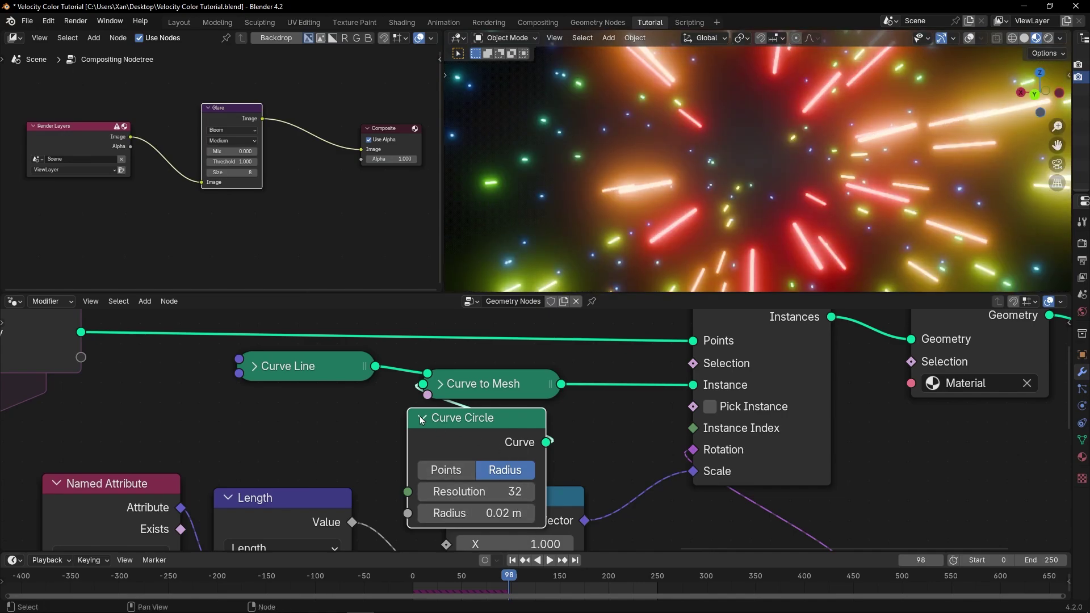
pyautogui.click(421, 419)
pyautogui.scroll(-2, 498, 429)
# Play the thicker glowing streaks full-window up to frame 122, then restore the layout.
pyautogui.hotkey('ctrl', 'space')
pyautogui.scroll(-8, 572, 284)
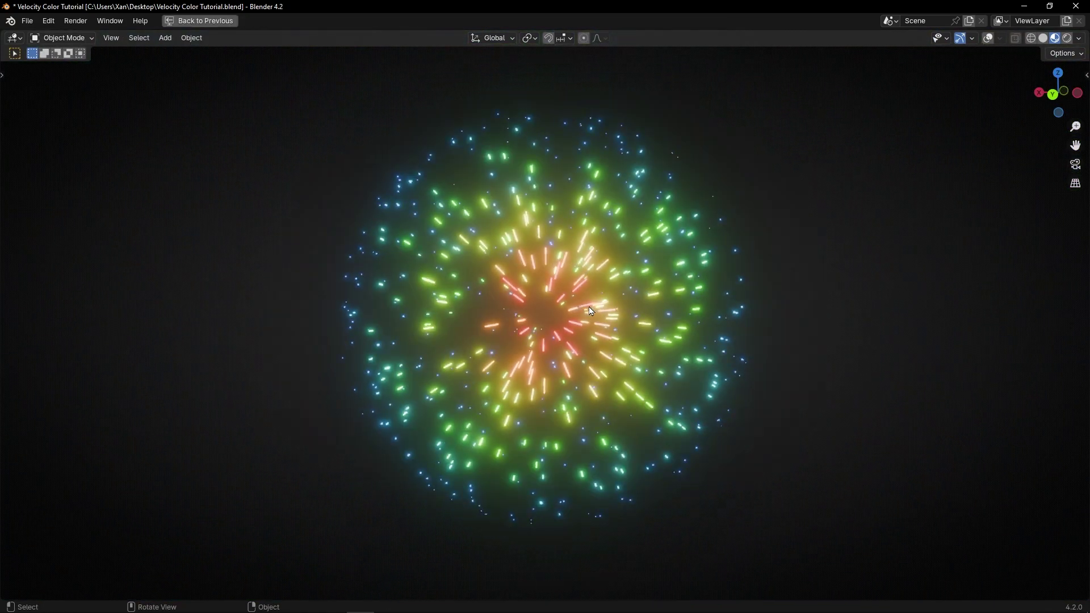
pyautogui.press('space')
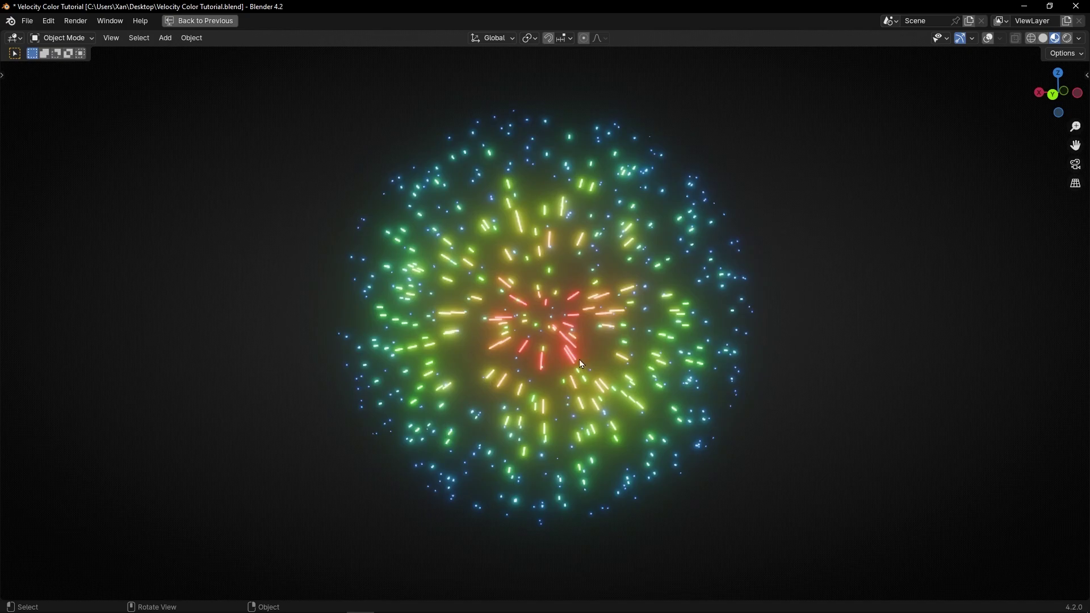
pyautogui.hotkey('ctrl', 'space')
pyautogui.moveTo(349, 488); pyautogui.dragTo(483, 403, button='middle')
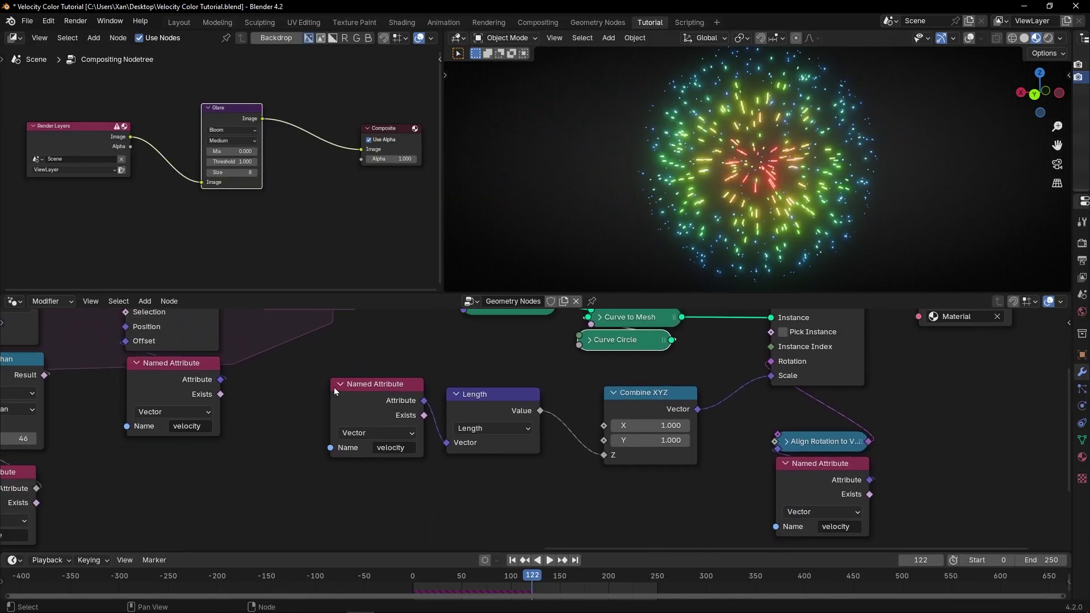
# Glance at the Ico Sphere and Distribute Points nodes, then return to the node tree view.
pyautogui.scroll(-1, 166, 186)
pyautogui.click(16, 39)
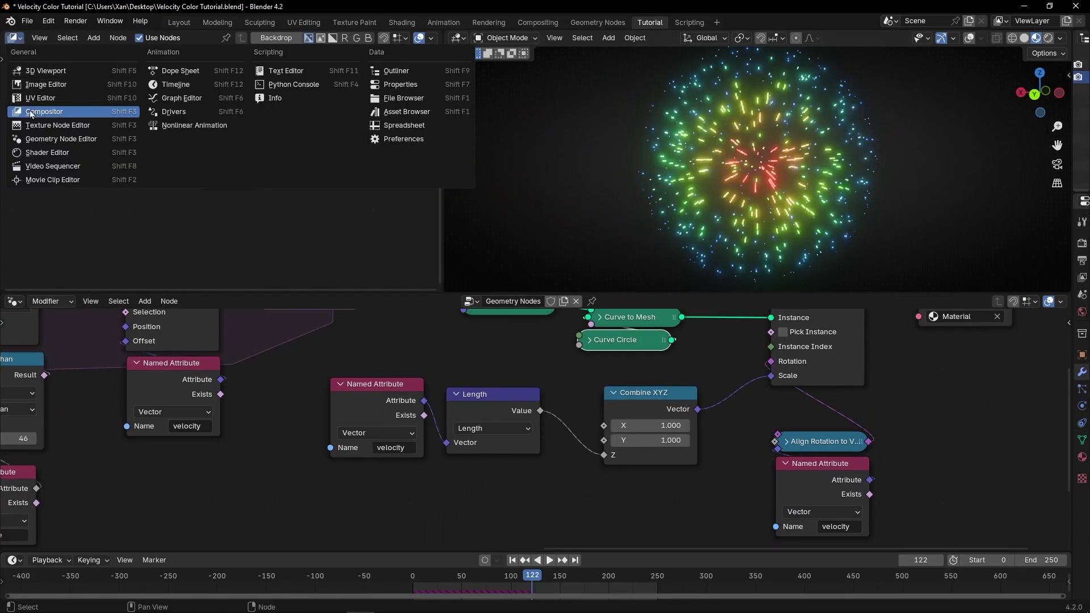
pyautogui.click(40, 139)
pyautogui.moveTo(87, 181); pyautogui.dragTo(204, 128, button='middle')
pyautogui.click(16, 38)
pyautogui.click(50, 155)
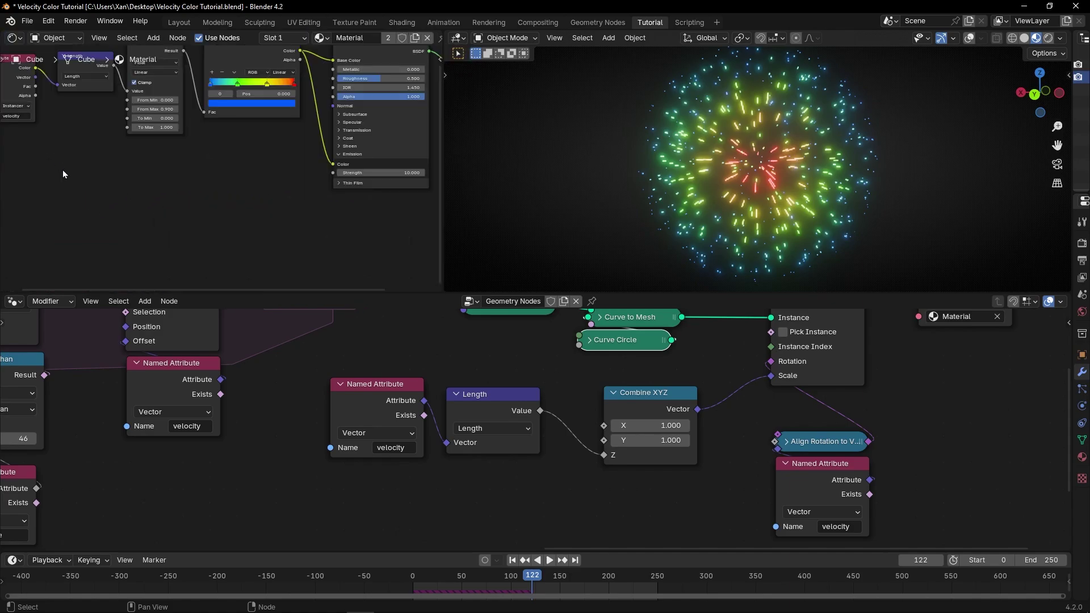
pyautogui.press('Home')
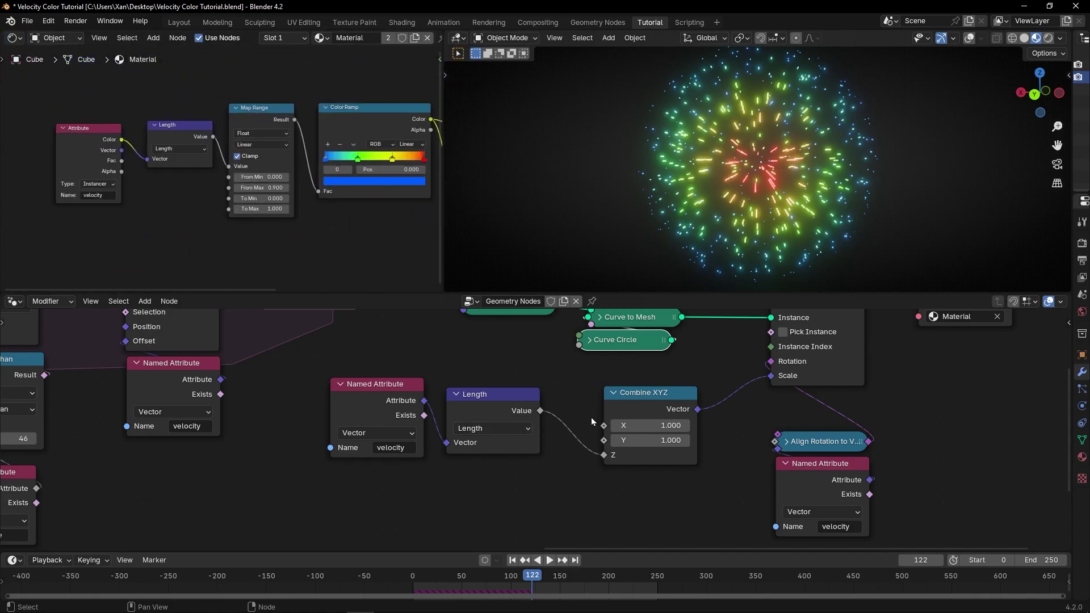
# Insert a Map Range node between the velocity Length and Combine XYZ Z.
pyautogui.moveTo(328, 373); pyautogui.dragTo(482, 459)
pyautogui.press('g')
pyautogui.click(417, 510)
pyautogui.click(487, 421)
pyautogui.hotkey('shift', 'a')
pyautogui.write('map range')
pyautogui.press('Return')
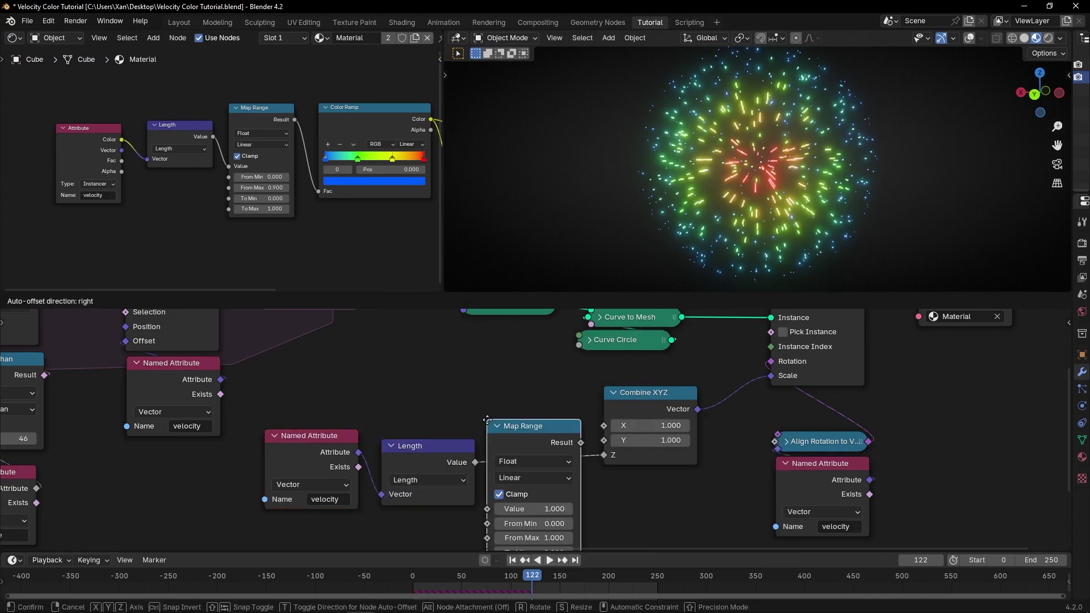
pyautogui.click(501, 421)
# Try larger and smaller Map Range To Max values while replaying the burst.
pyautogui.scroll(2, 665, 491)
pyautogui.moveTo(663, 494); pyautogui.dragTo(637, 396, button='middle')
pyautogui.scroll(1, 636, 413)
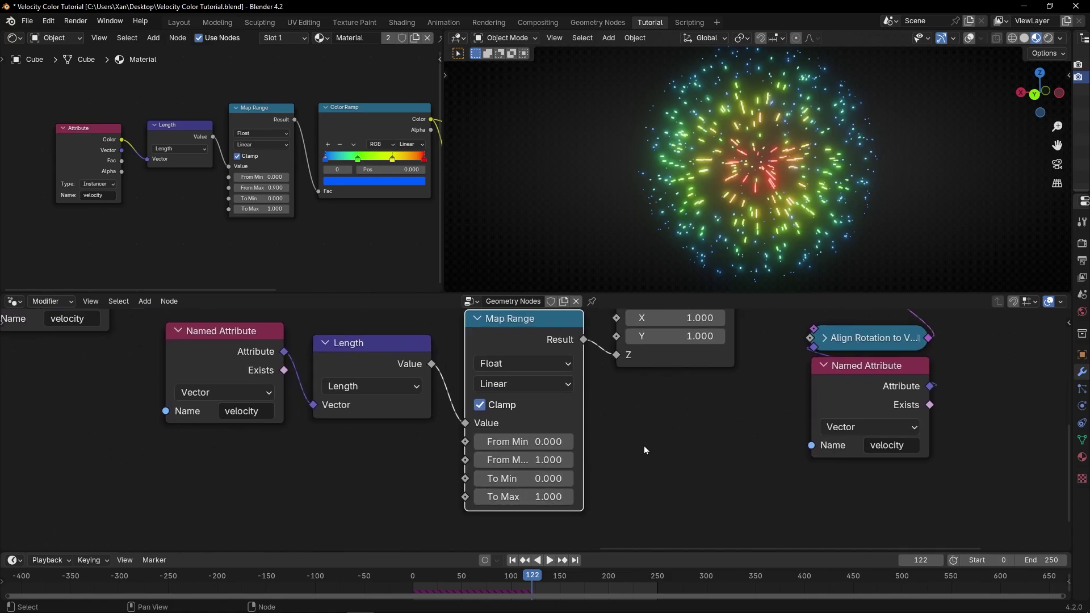
pyautogui.scroll(2, 578, 452)
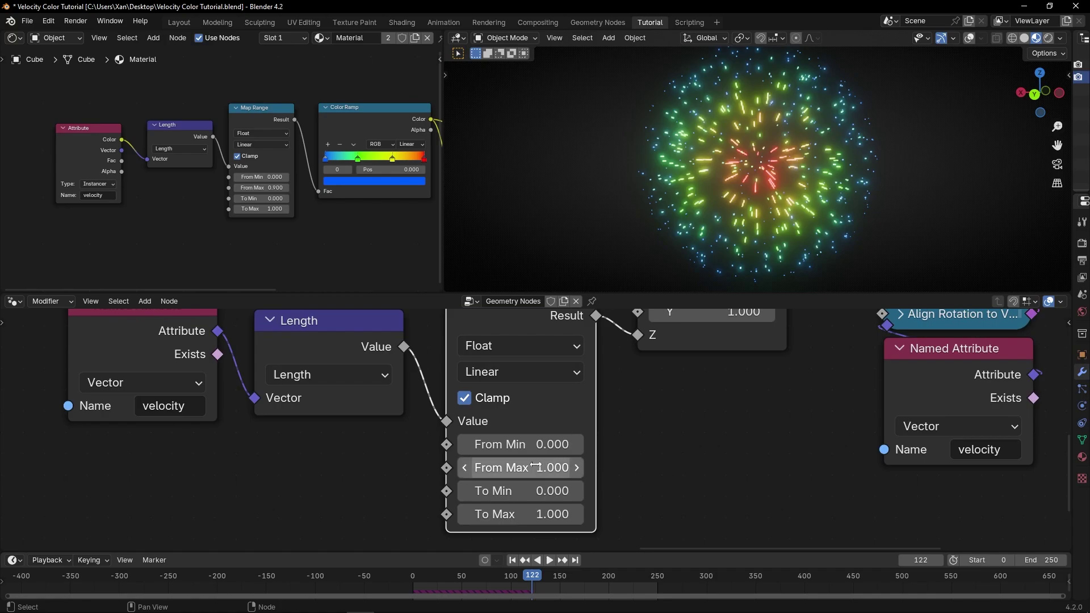
pyautogui.scroll(2, 756, 234)
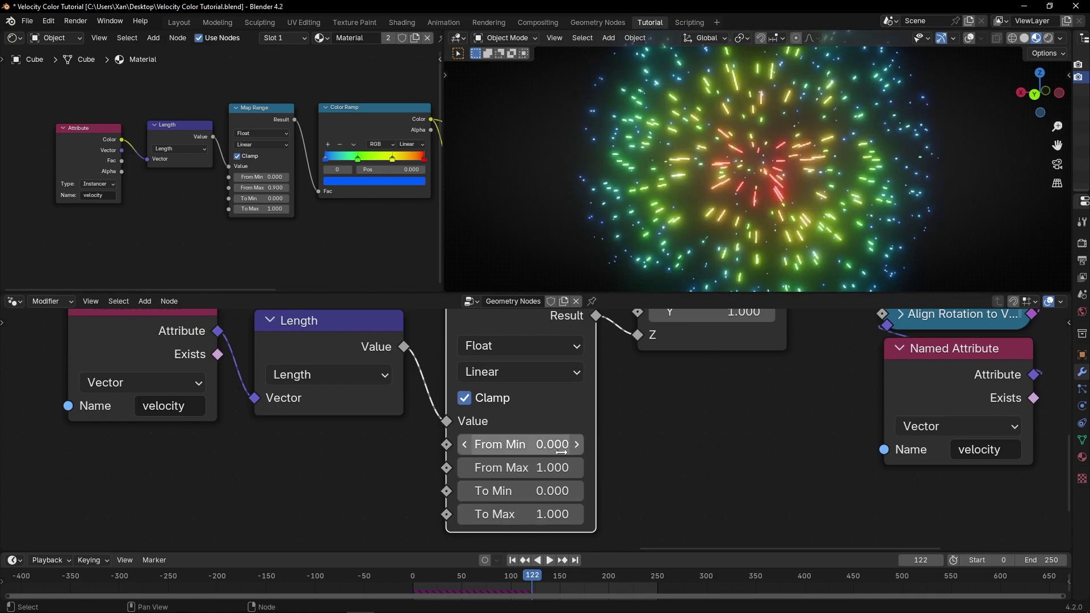
pyautogui.moveTo(552, 513); pyautogui.dragTo(605, 514)
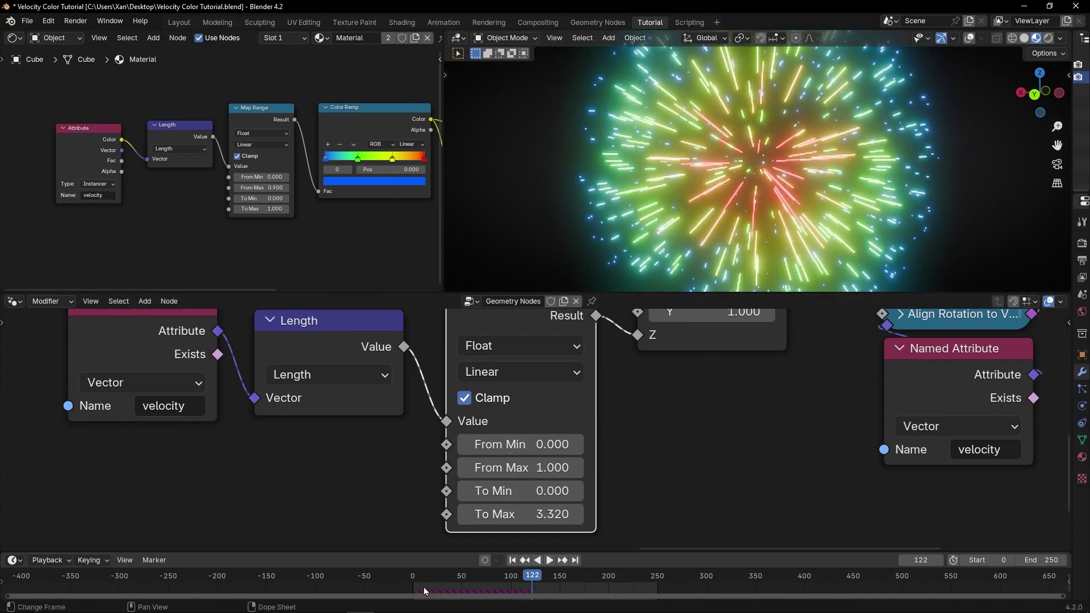
pyautogui.moveTo(534, 514)
pyautogui.mouseDown()
pyautogui.moveTo(465, 514)
pyautogui.moveTo(568, 514)
pyautogui.mouseUp()
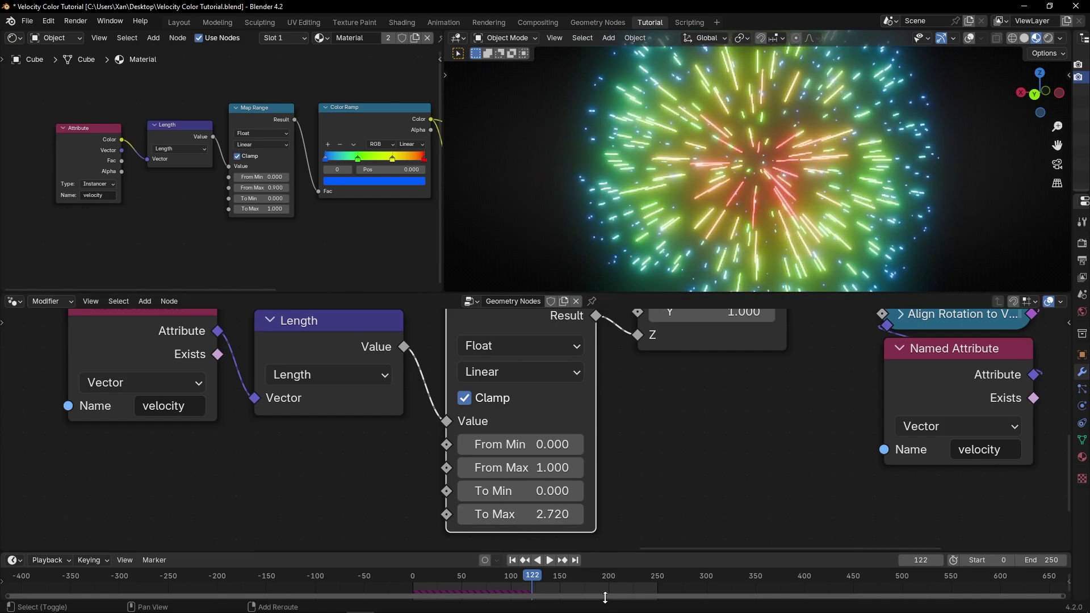
pyautogui.click(512, 561)
pyautogui.click(550, 561)
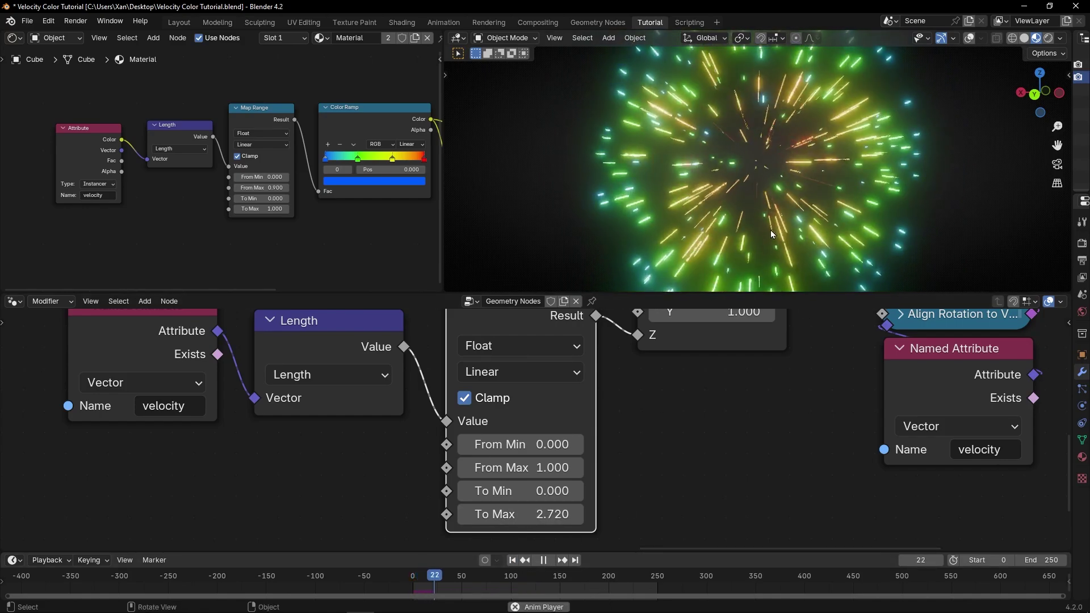
pyautogui.press('space')
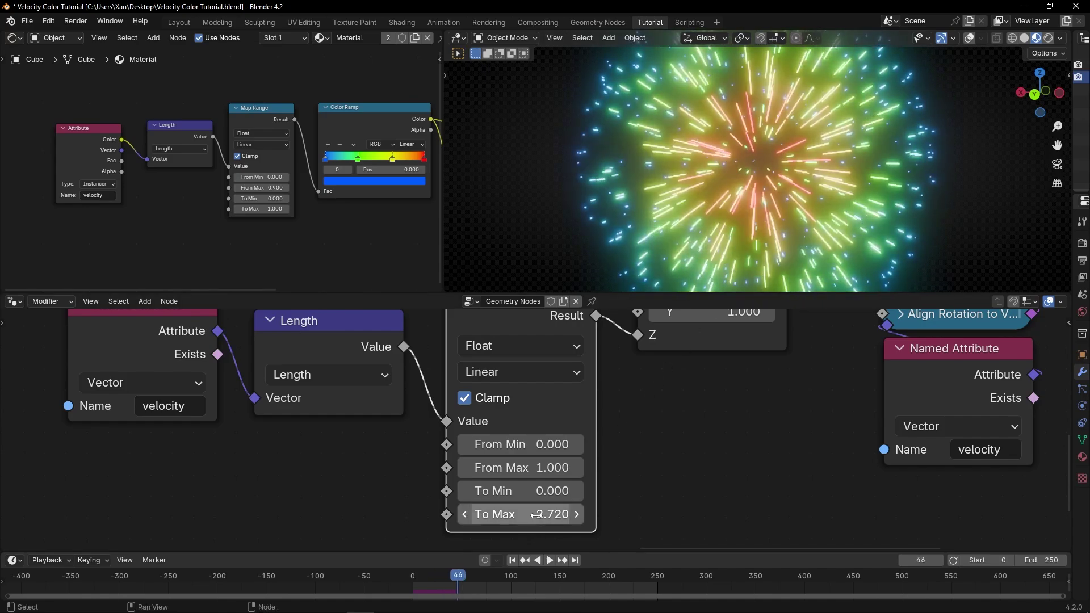
pyautogui.hotkey('ctrl', 'z')
pyautogui.hotkey('ctrl', 'z')
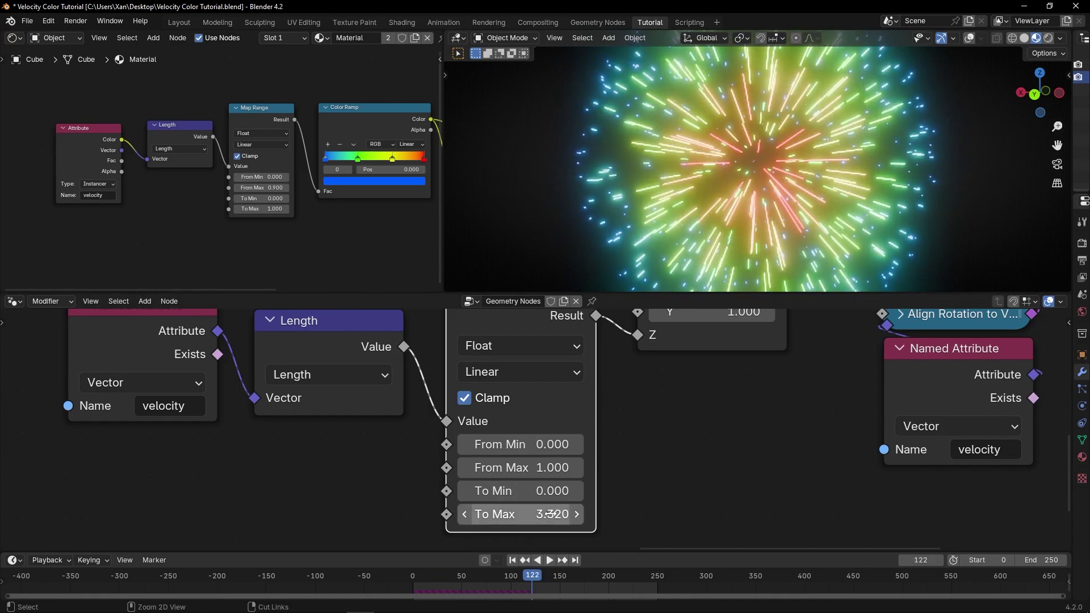
# Settle To Max at 1.550, replay from the first frame, and orbit the full-window burst.
pyautogui.click(544, 515)
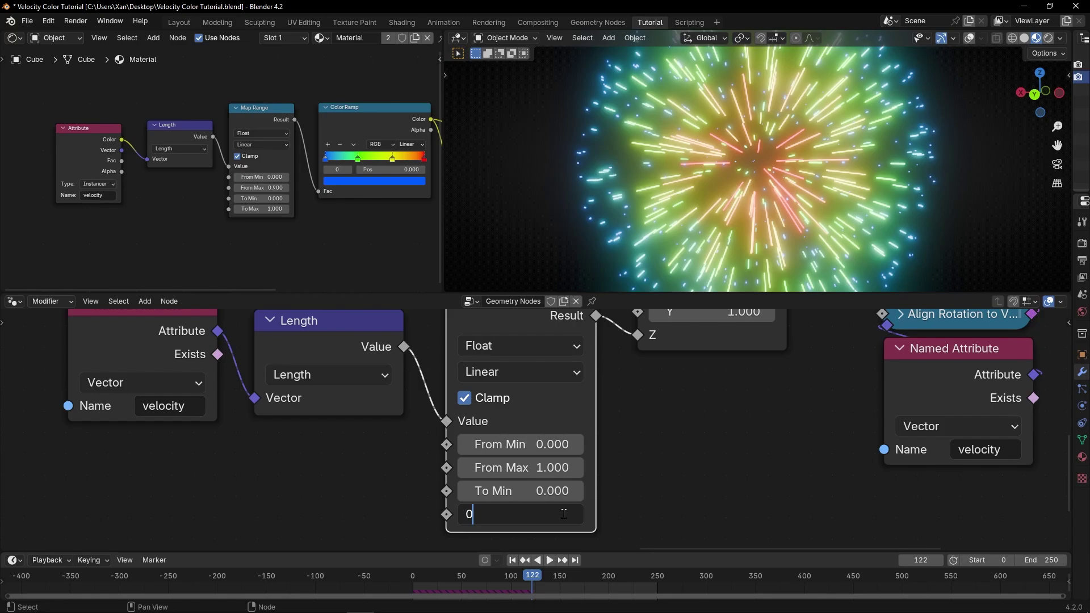
pyautogui.press('Return')
pyautogui.hotkey('shift', 'Left')
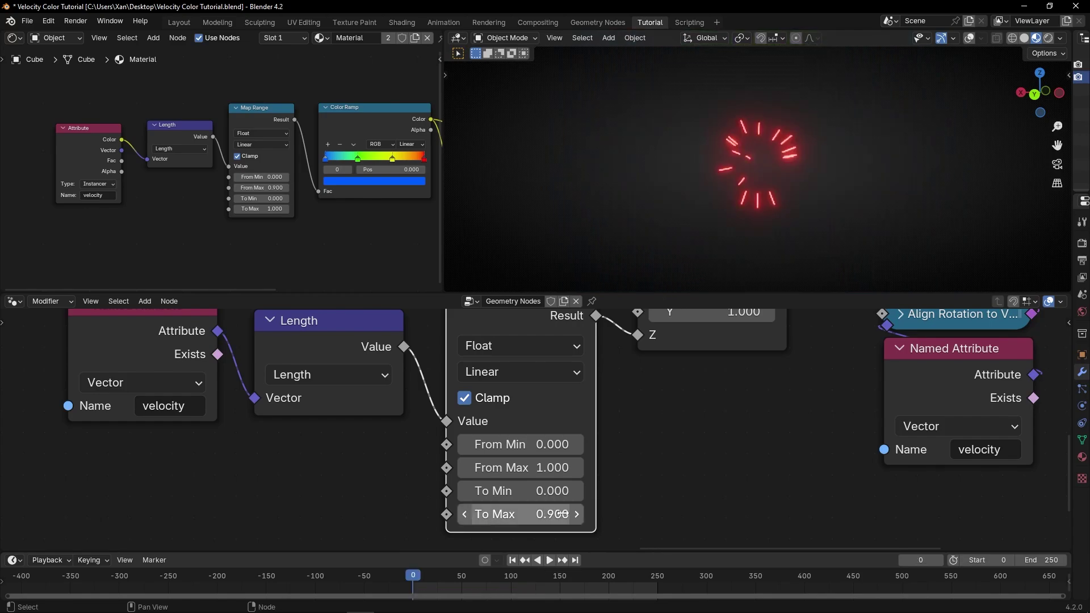
pyautogui.press('space')
pyautogui.keyDown('shift'); pyautogui.moveTo(554, 516); pyautogui.dragTo(615, 514); pyautogui.keyUp('shift')
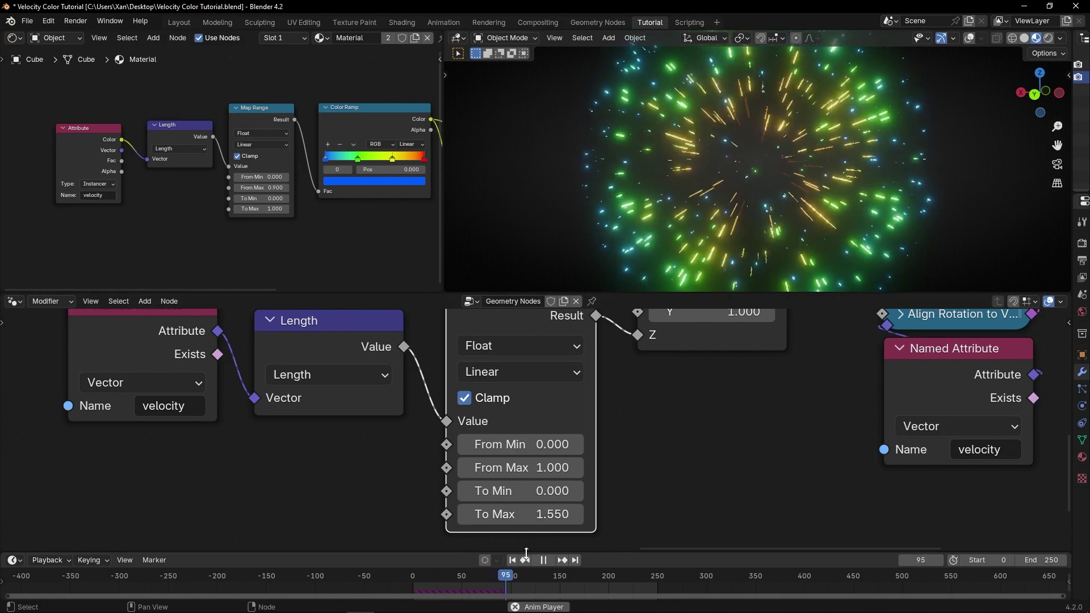
pyautogui.hotkey('shift', 'Left')
pyautogui.press('space')
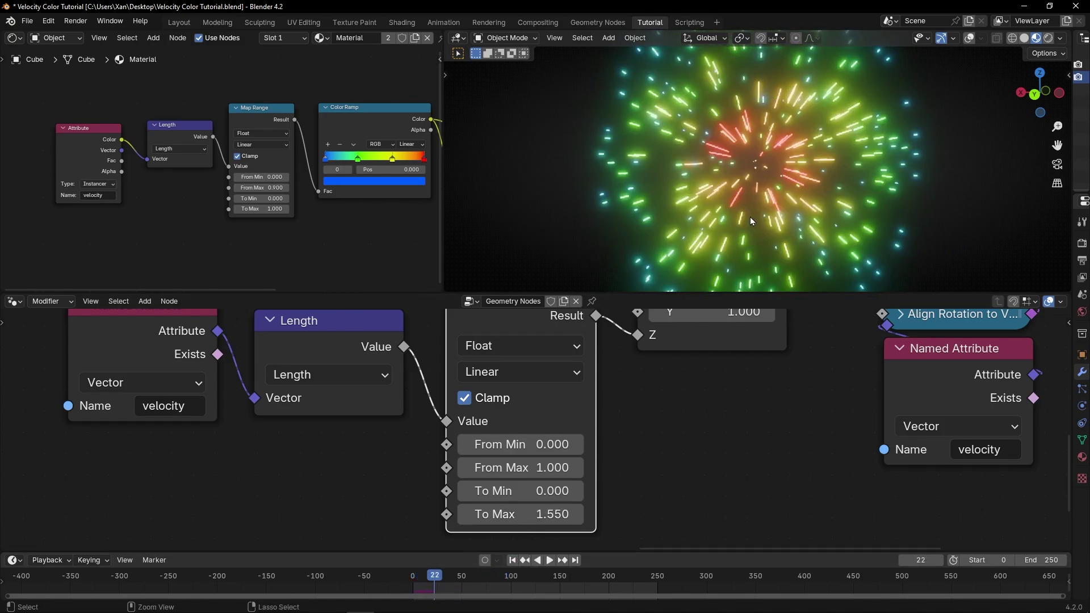
pyautogui.scroll(-2, 574, 471)
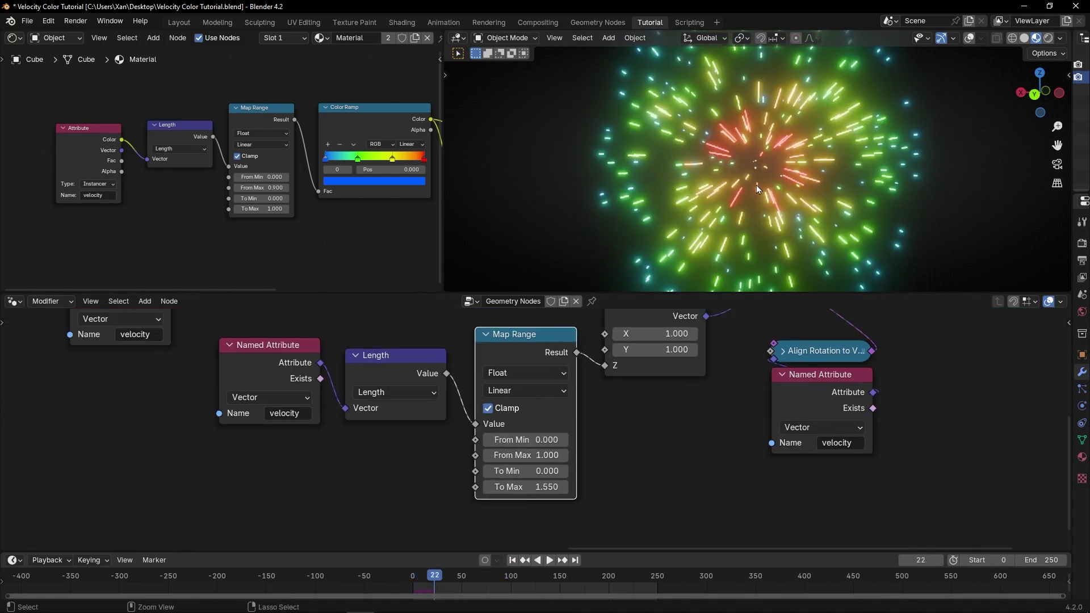
pyautogui.hotkey('ctrl', 'space')
pyautogui.moveTo(636, 318); pyautogui.dragTo(580, 321, button='middle')
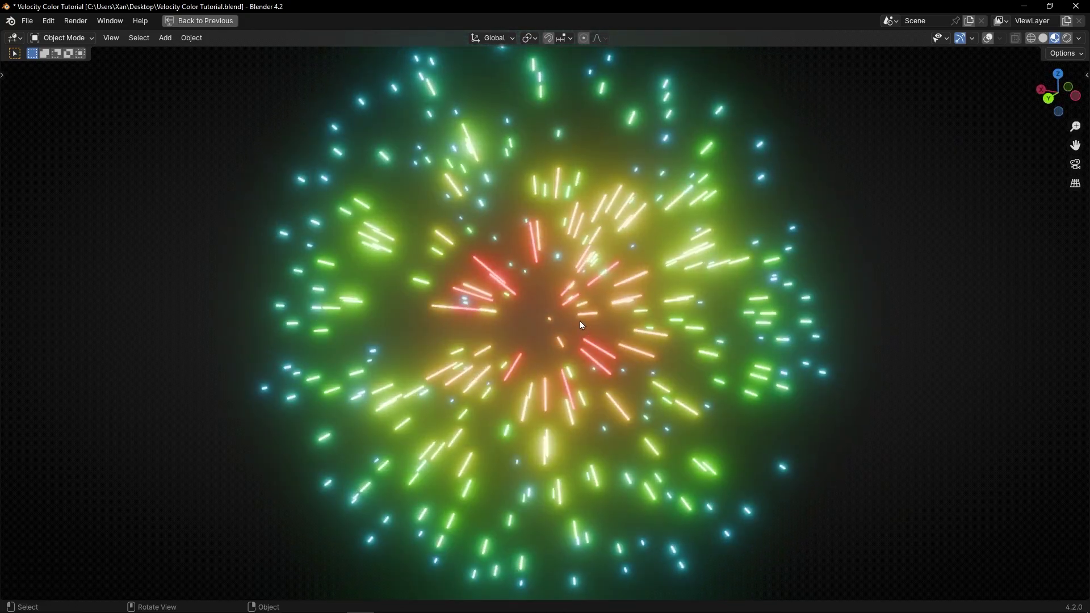
# Play and orbit the full-window firework, then stop it and return to the Tutorial layout.
pyautogui.press('space')
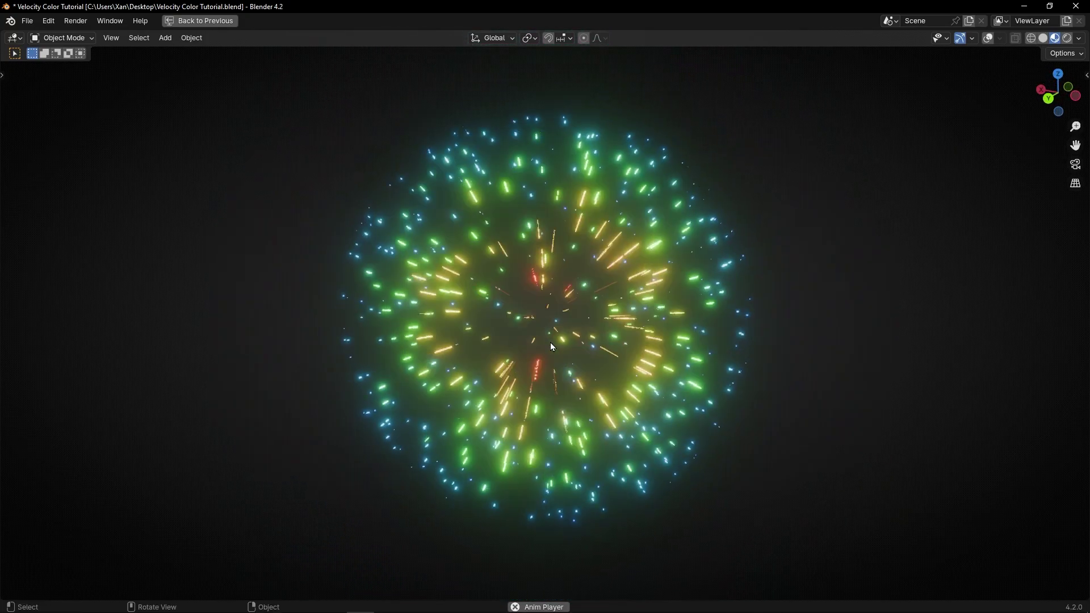
pyautogui.moveTo(566, 337); pyautogui.dragTo(604, 330, button='middle')
pyautogui.press('space')
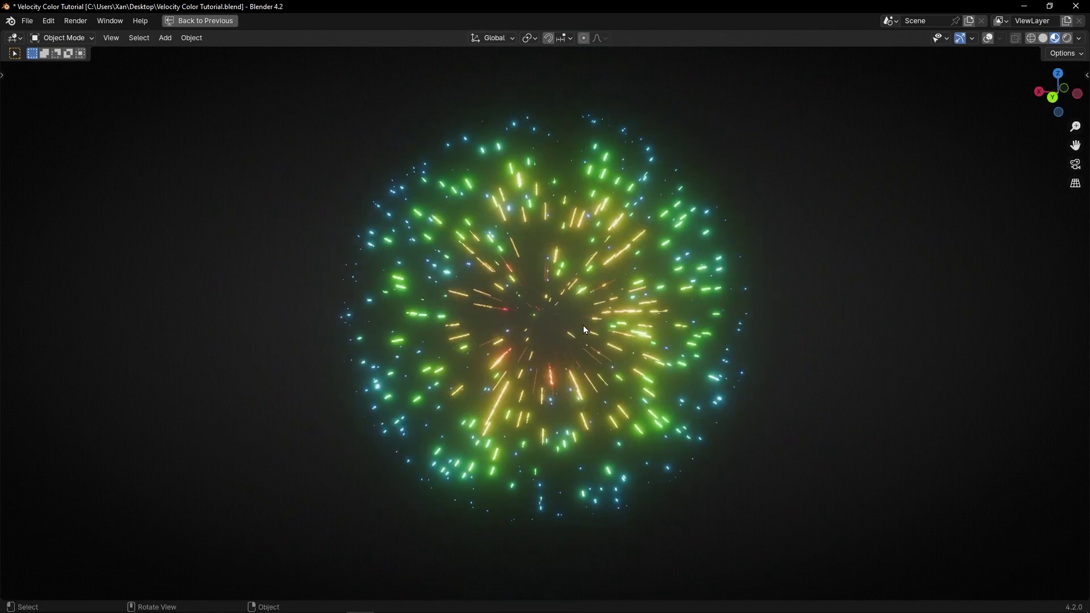
pyautogui.click(1062, 41)
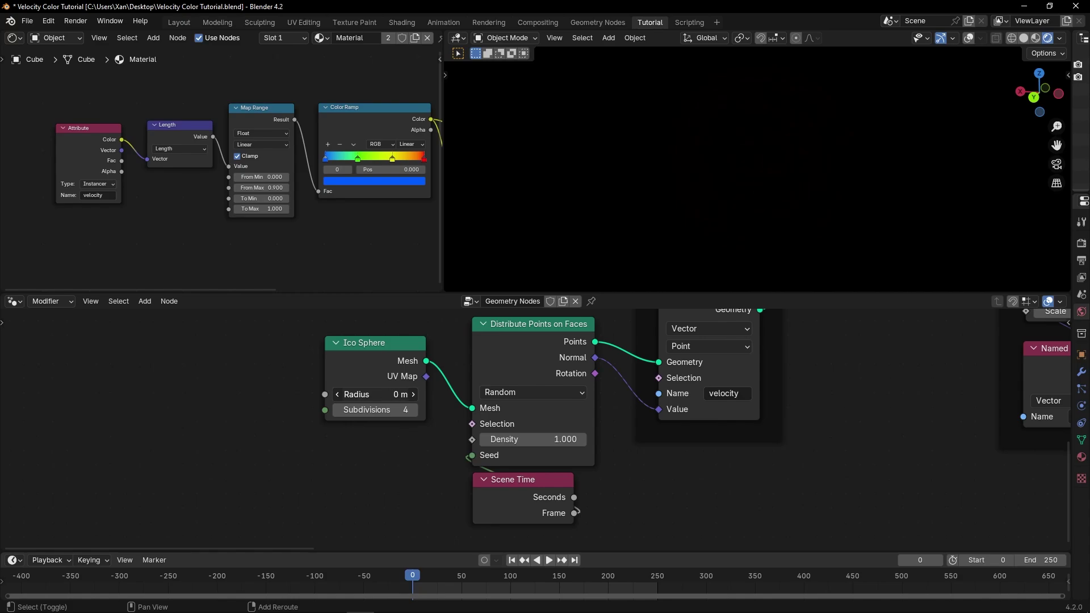
# Keyframe the Ico Sphere node's Radius at 0 m, then again at 1 m later.
pyautogui.moveTo(383, 379); pyautogui.dragTo(358, 379)
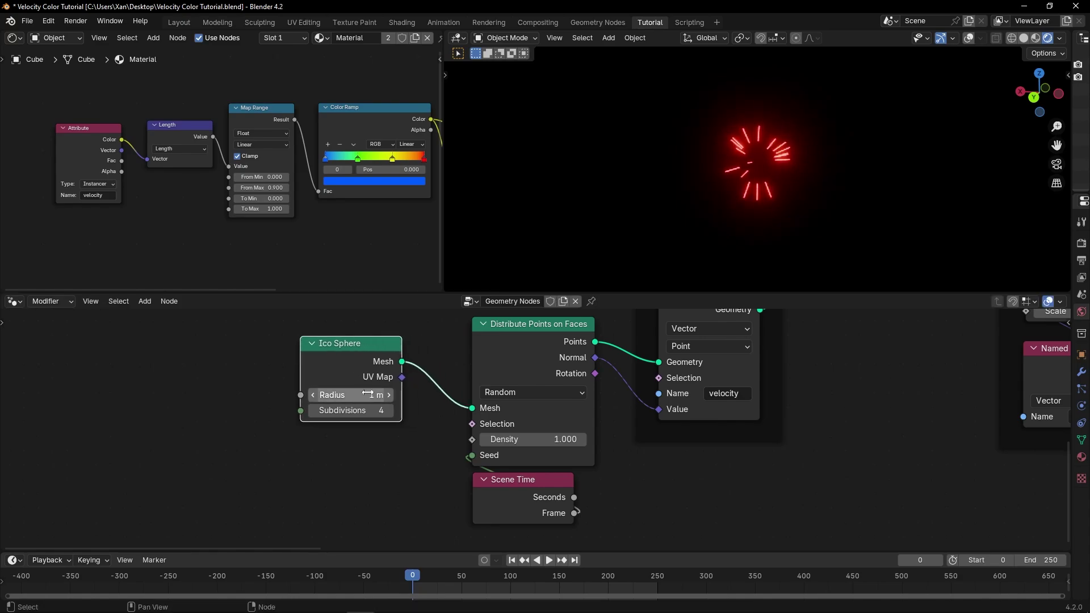
pyautogui.rightClick(340, 396)
pyautogui.click(340, 396)
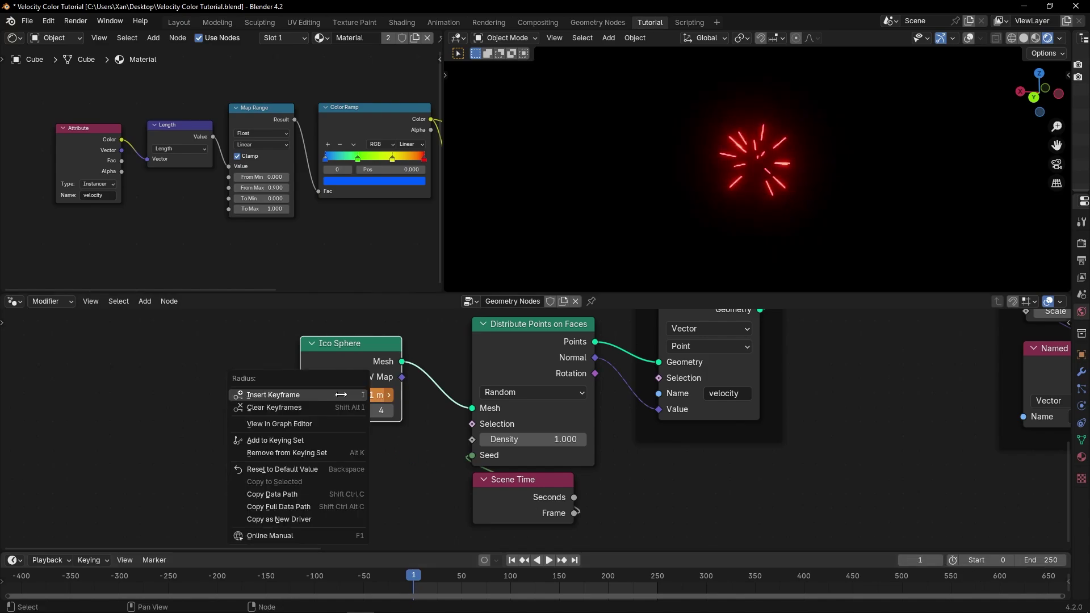
pyautogui.click(340, 395)
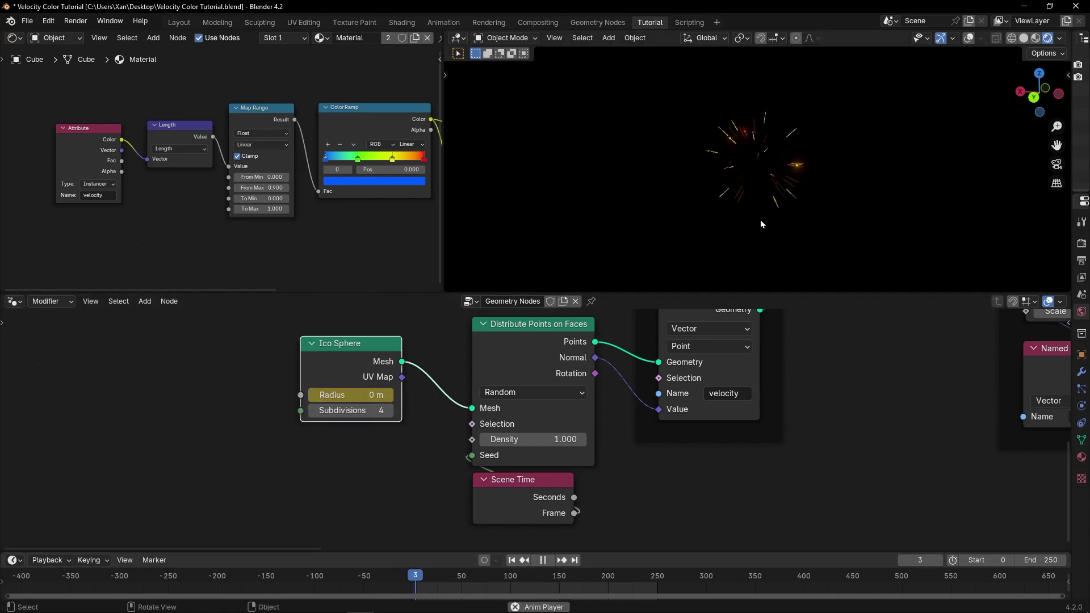
# Maximize the 3D viewport full-screen to watch the glowing burst expand.
pyautogui.click(398, 470)
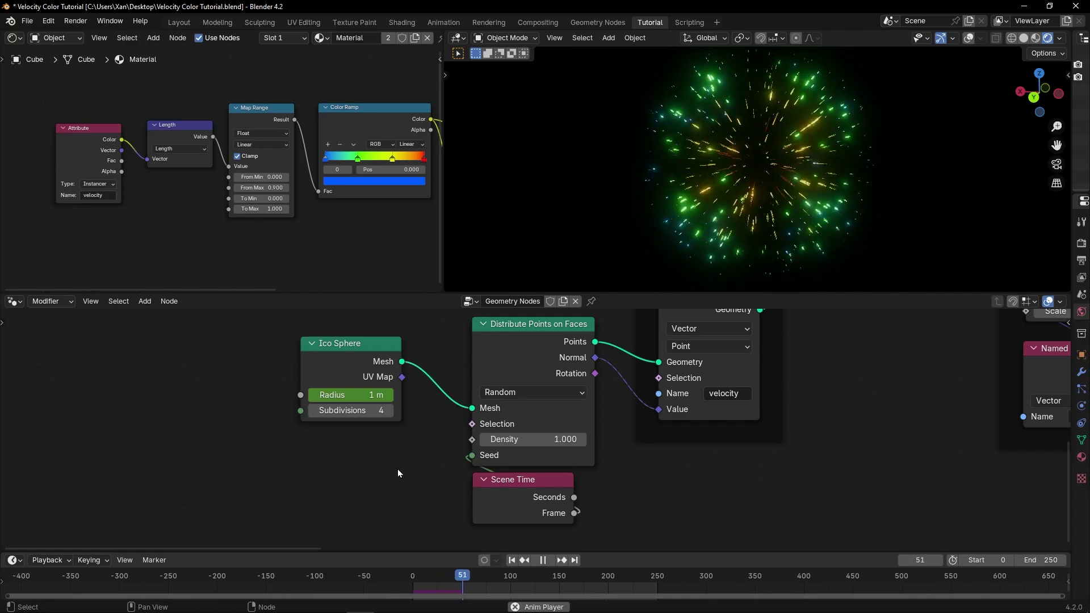
pyautogui.scroll(-6, 733, 396)
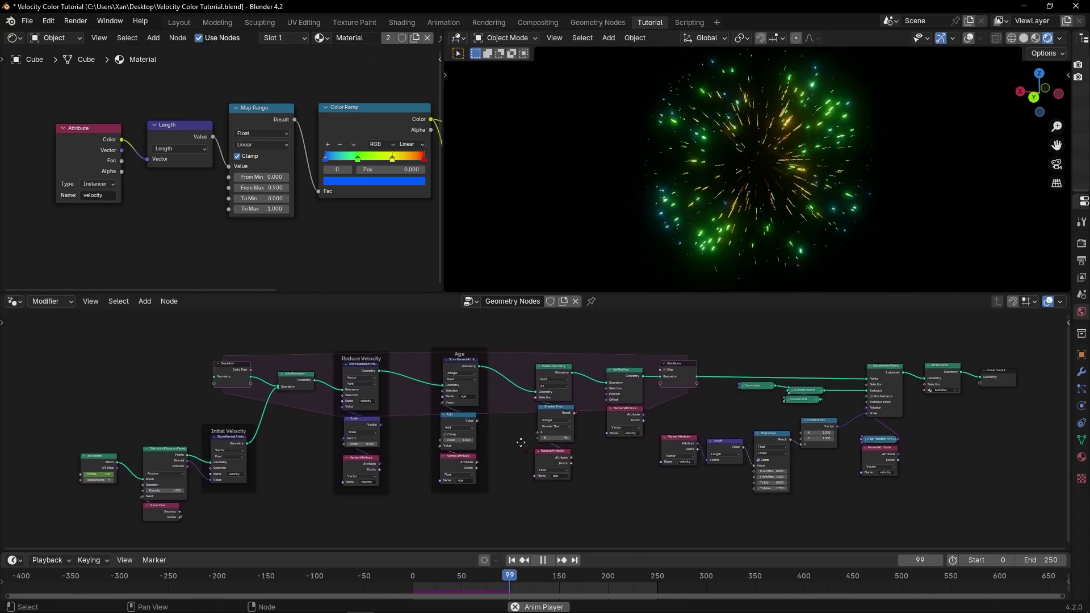
pyautogui.hotkey('ctrl', 'space')
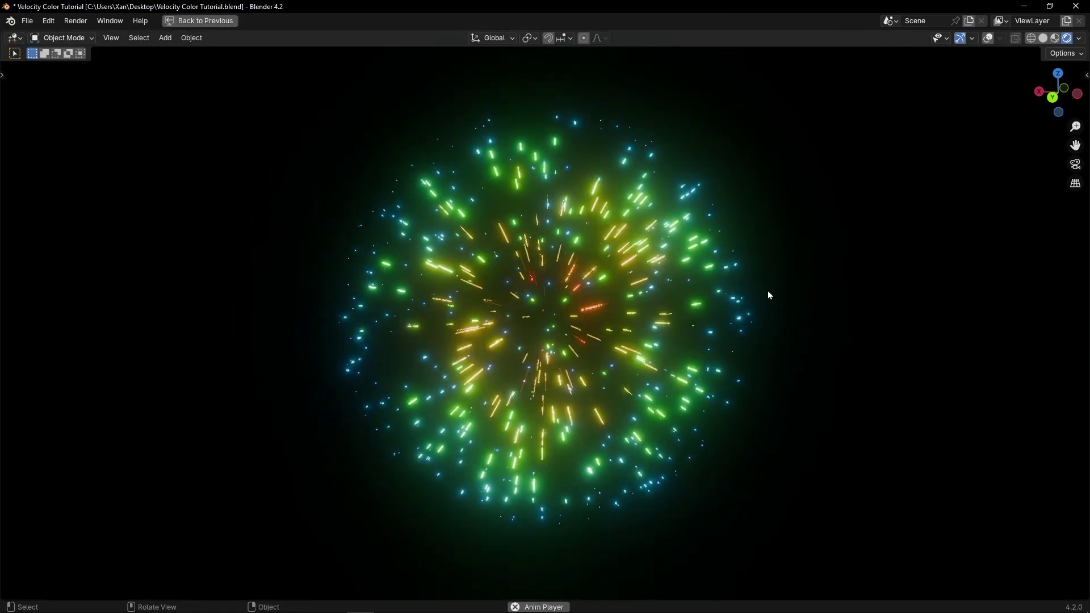